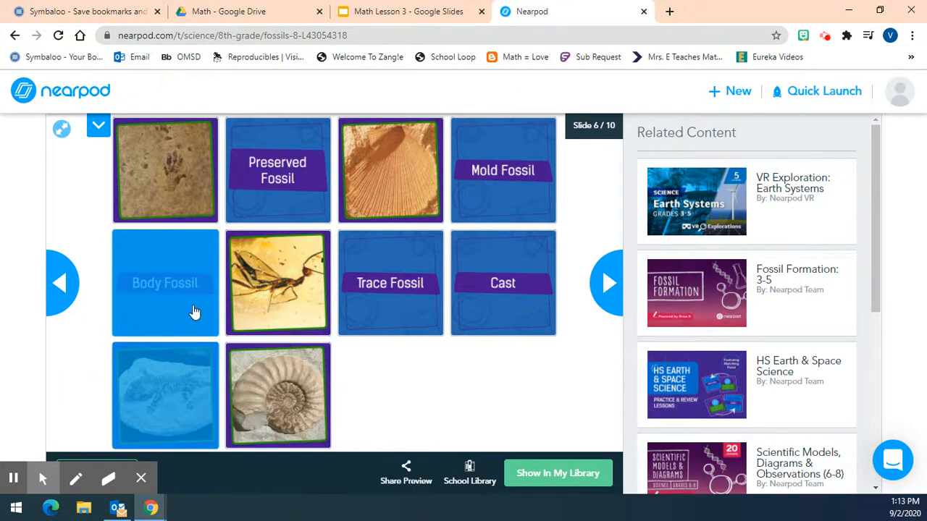
Advance the Fossils lesson preview to the confidence poll on slide 8 and answer it with "I need more practice."
click(609, 284)
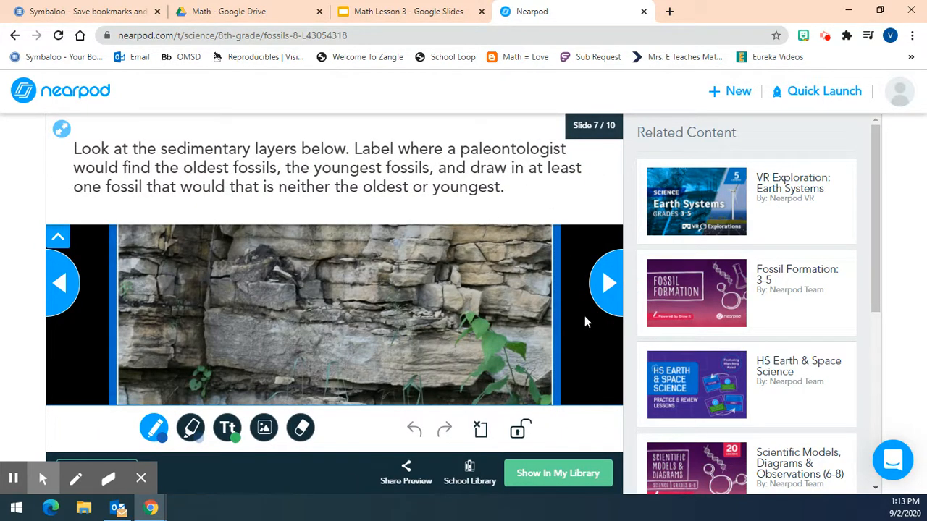
click(598, 290)
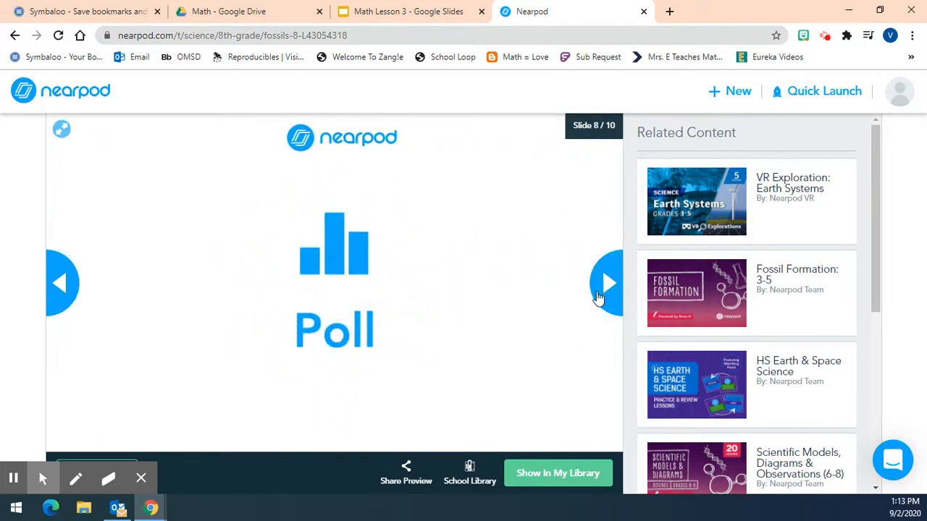
click(244, 307)
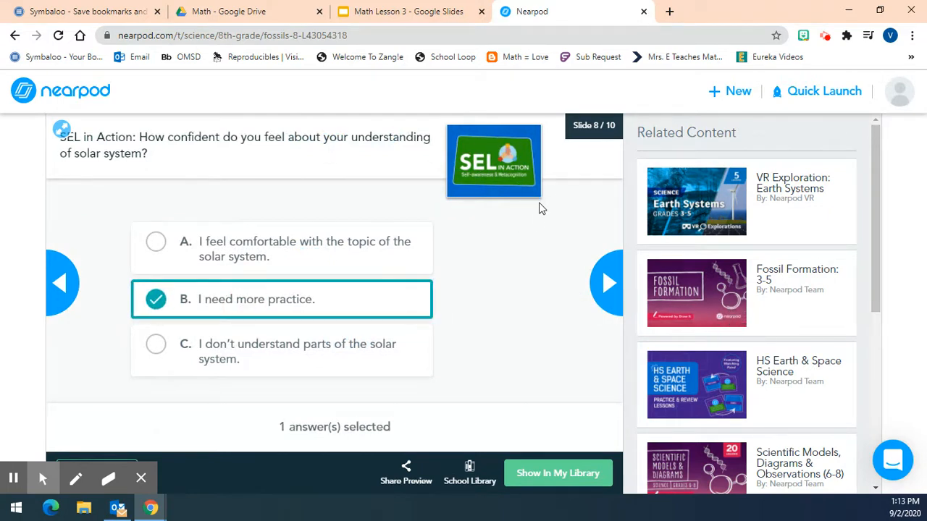
Continue the preview through the Thank You slide to the Credits and Sources slide and look over its first page
click(605, 283)
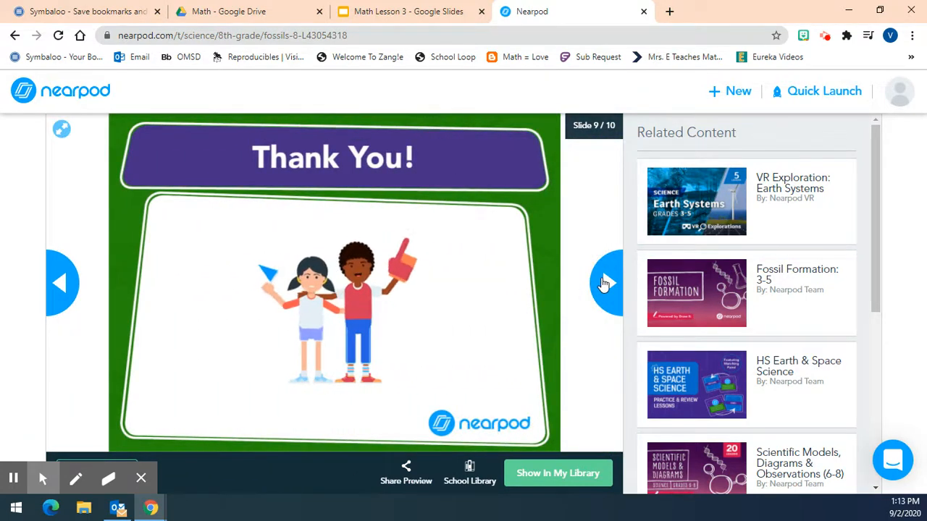
click(605, 283)
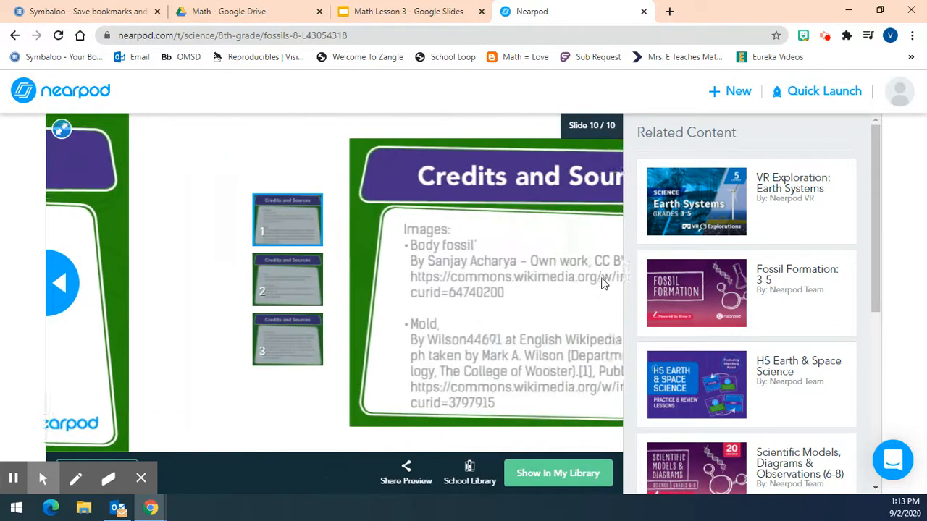
scroll(298, 248, down, 1)
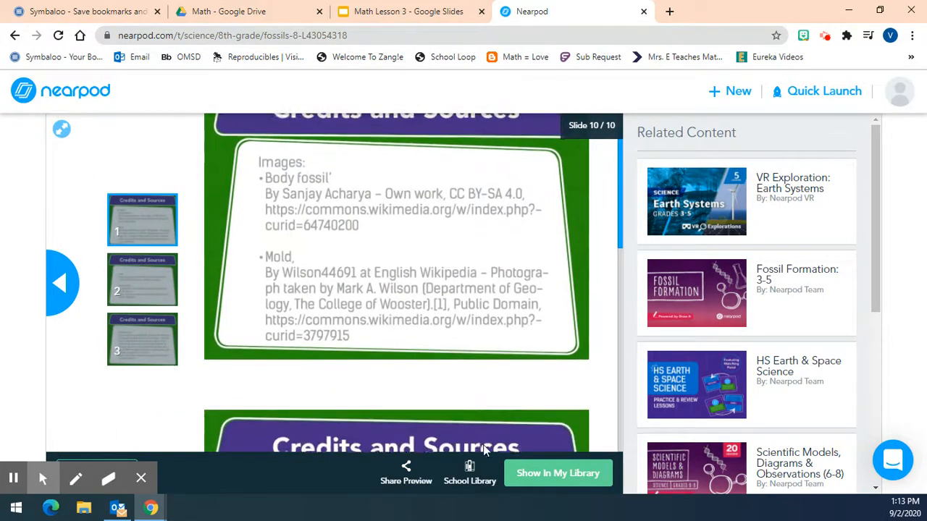
scroll(561, 384, up, 1)
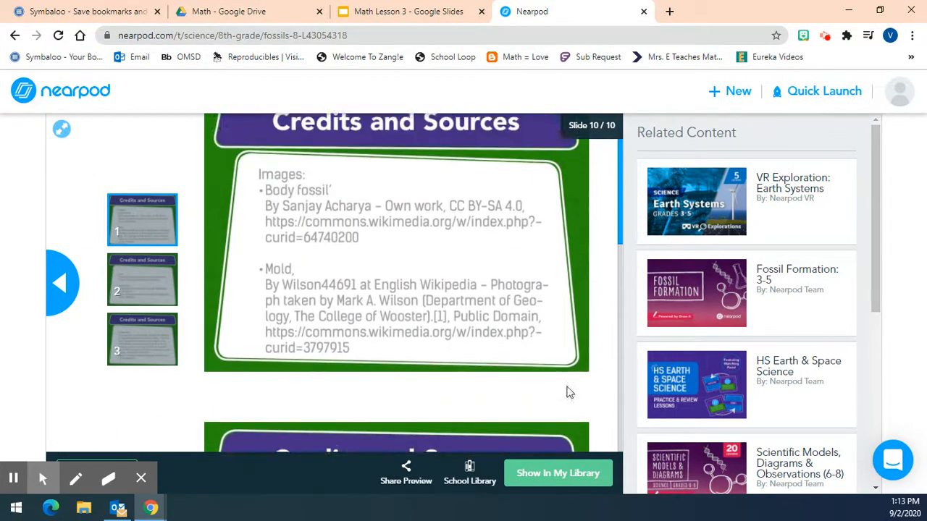
Show the Fossils lesson in the library, view its Live Participation join code, and return to the lesson page
click(559, 480)
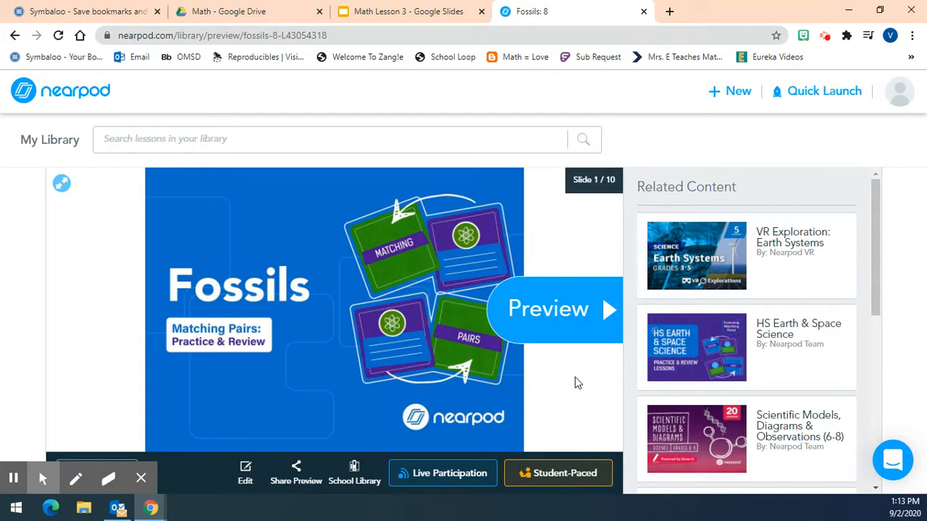
click(458, 479)
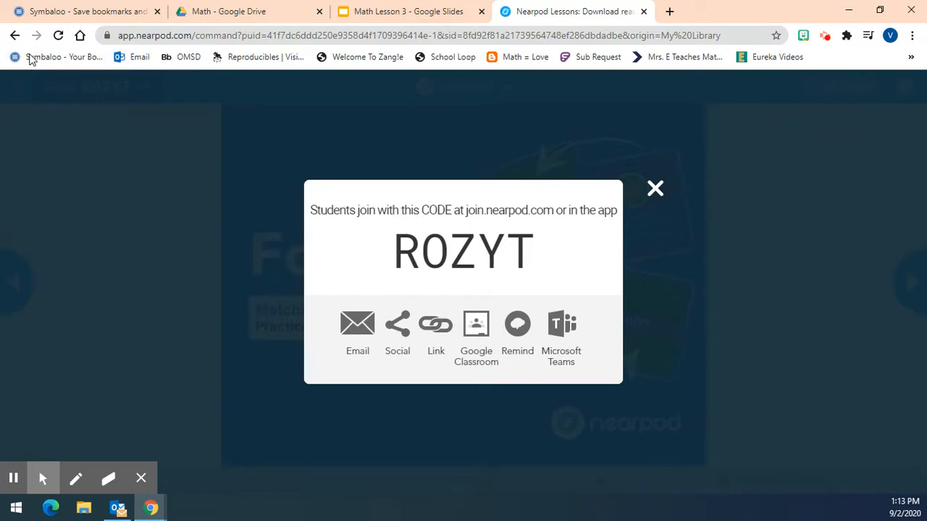
click(15, 35)
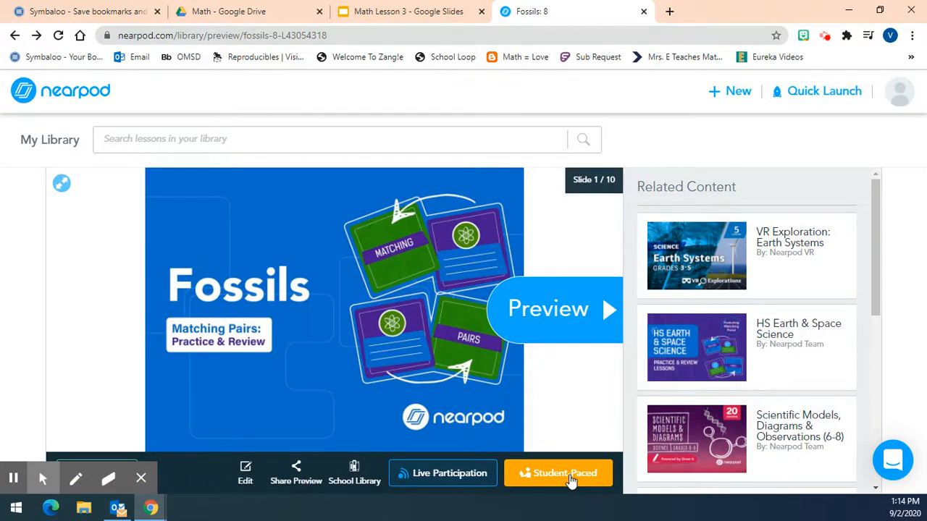
Open the sharing options for the existing student-paced session launched on Aug 31 at 10:24 pm
click(570, 475)
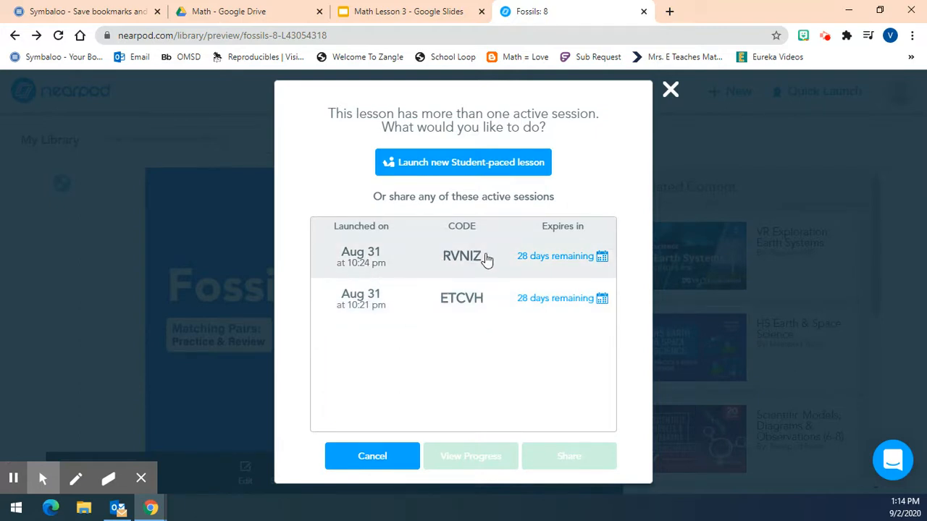
click(437, 262)
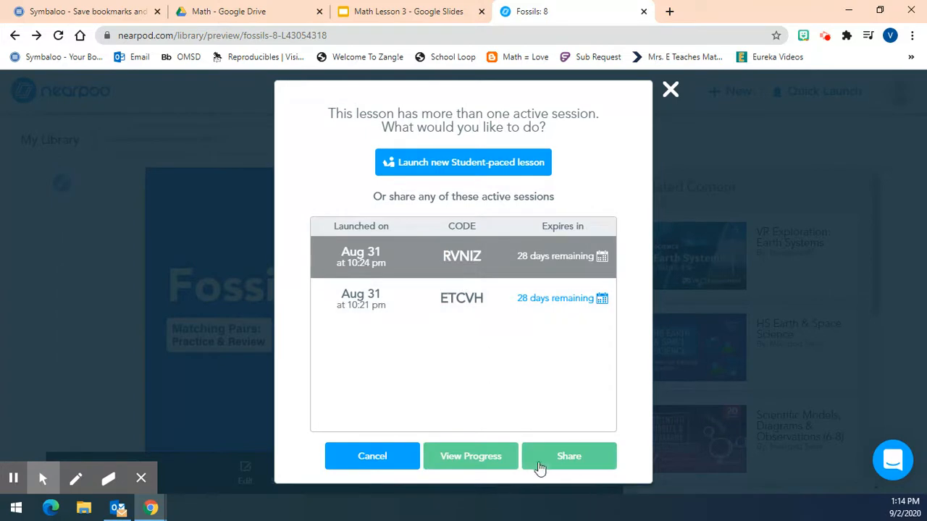
click(556, 467)
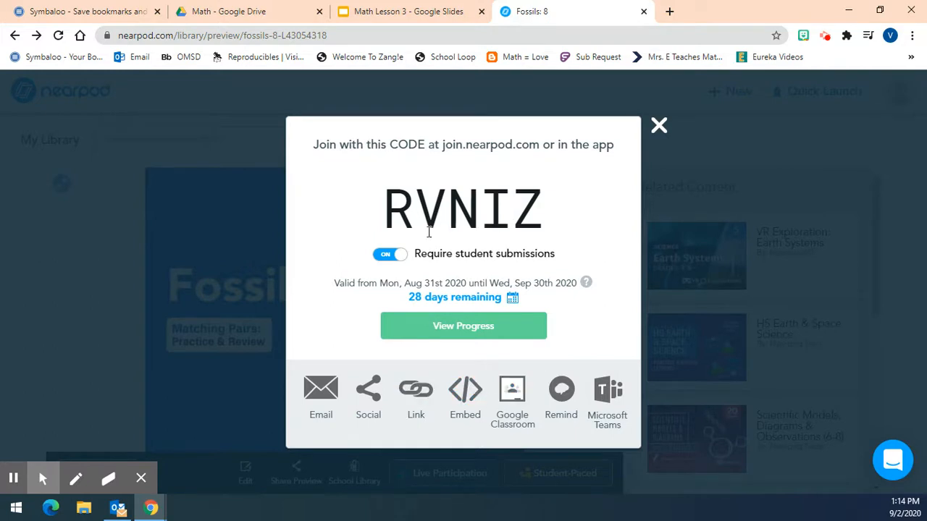
Share the session to Google Classroom as a new assignment for the class Group A: Math 1/ Science 4)
click(513, 391)
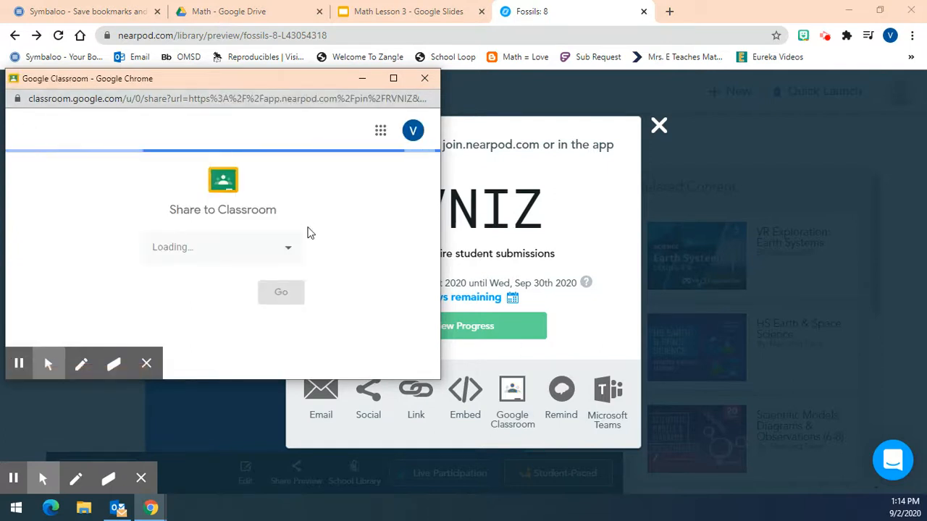
click(291, 251)
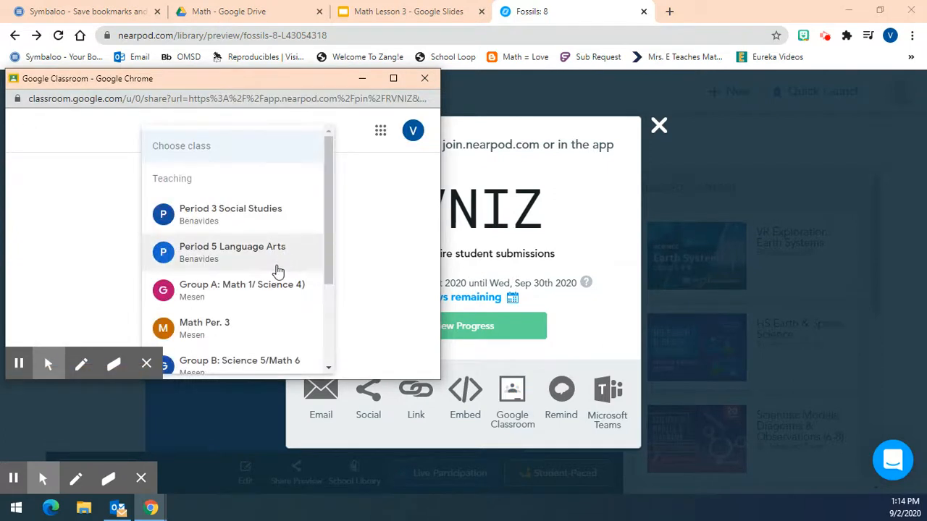
click(271, 297)
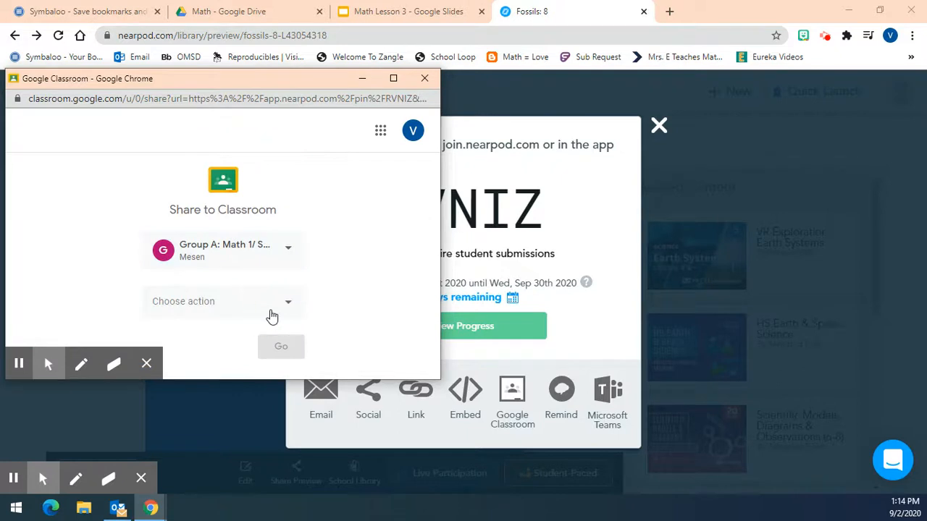
click(269, 309)
click(234, 243)
click(298, 348)
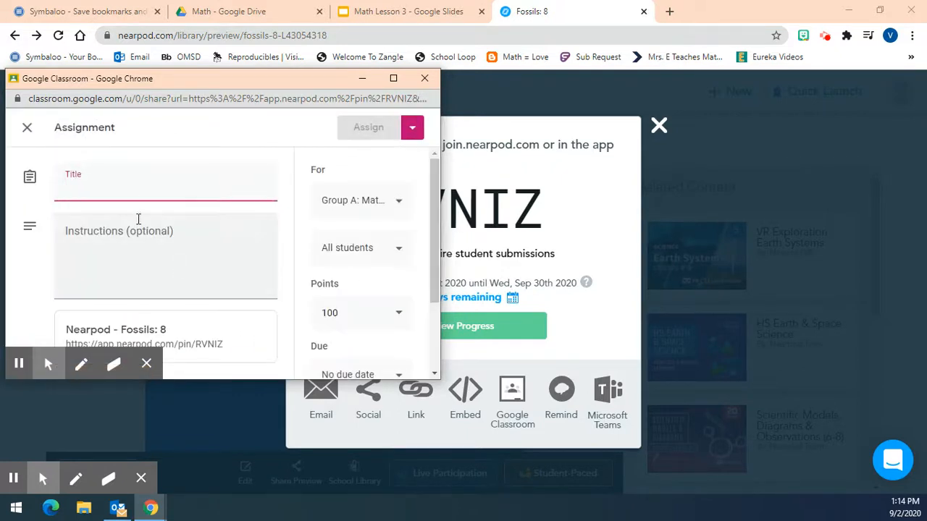
Review the assignment's points, due date and topic options, and close the form and the sharing dialog without assigning
scroll(136, 272, down, 1)
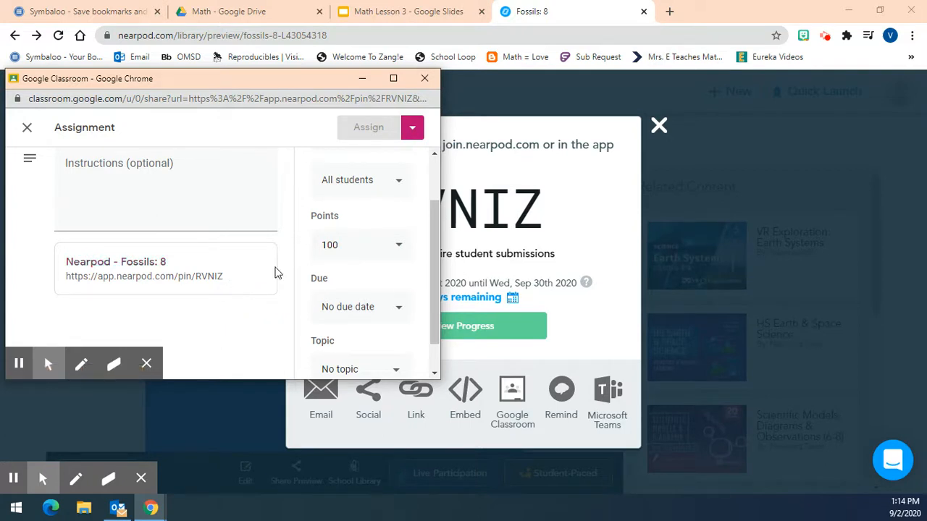
click(424, 77)
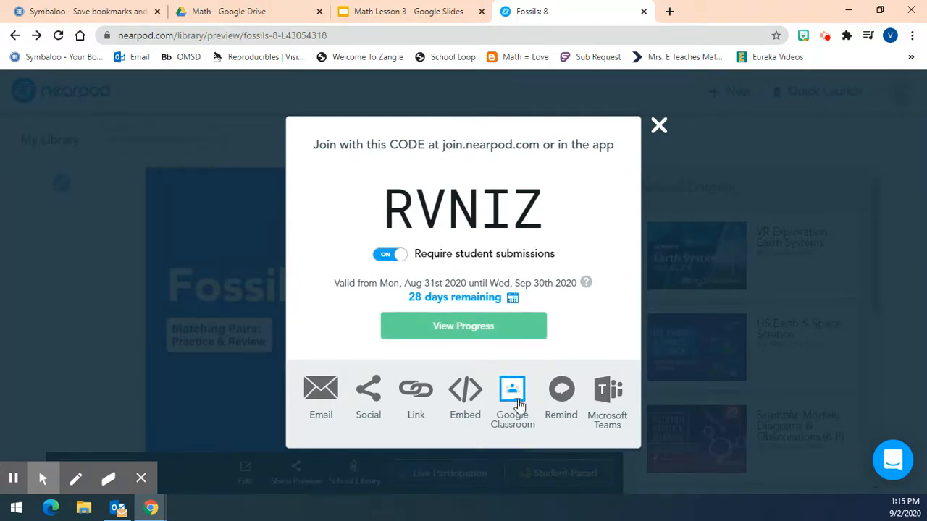
click(658, 126)
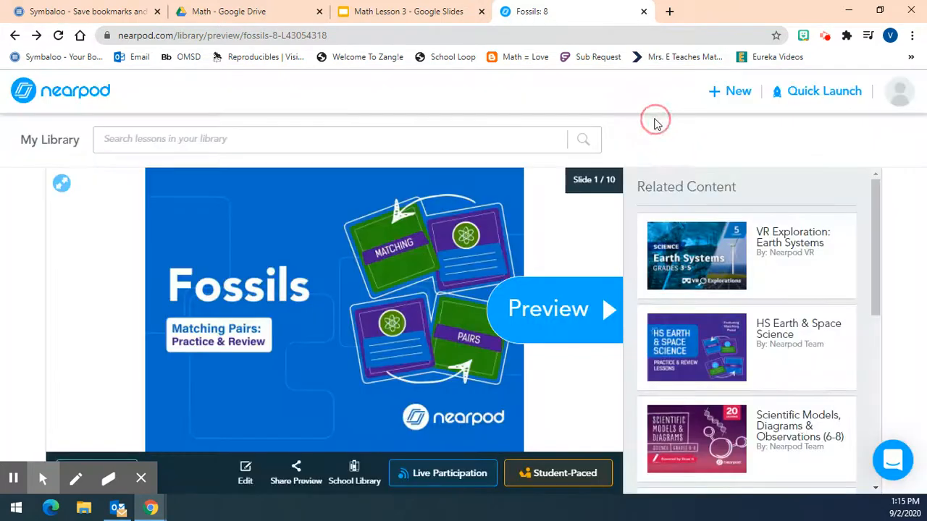
Return to My Library and open the post-session reports for the Fossils lesson
click(31, 94)
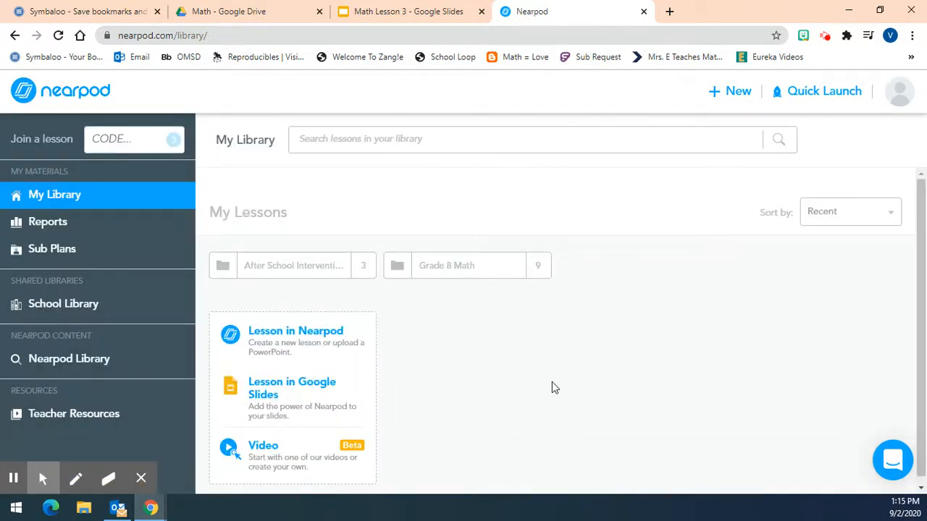
mouse_move(669, 343)
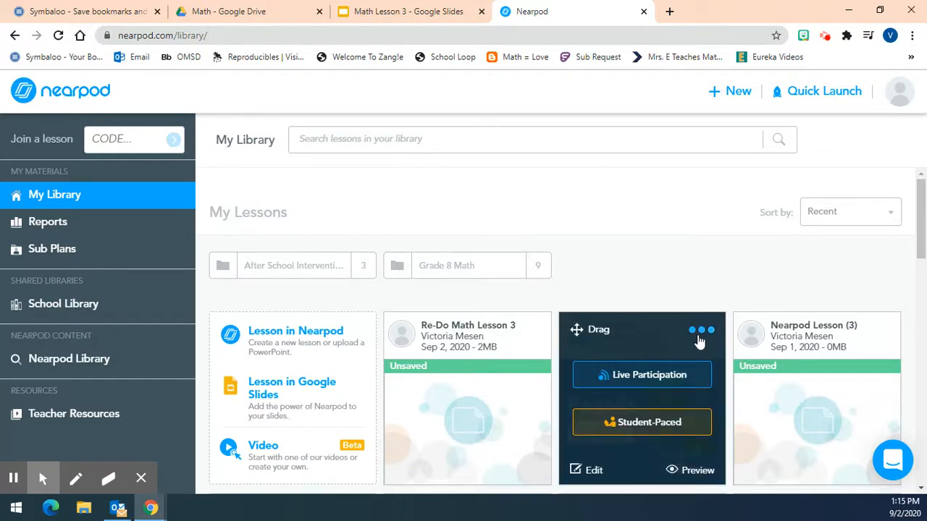
scroll(666, 237, down, 1)
mouse_move(650, 257)
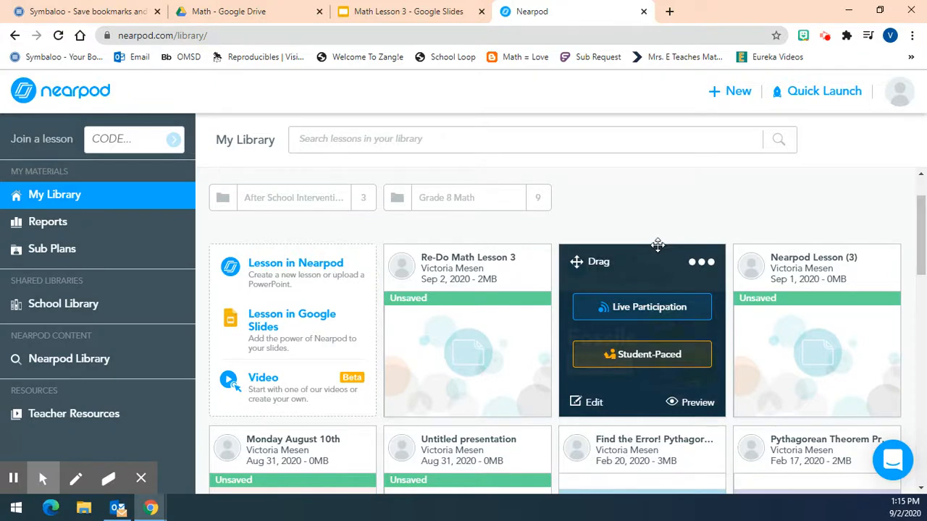
click(701, 263)
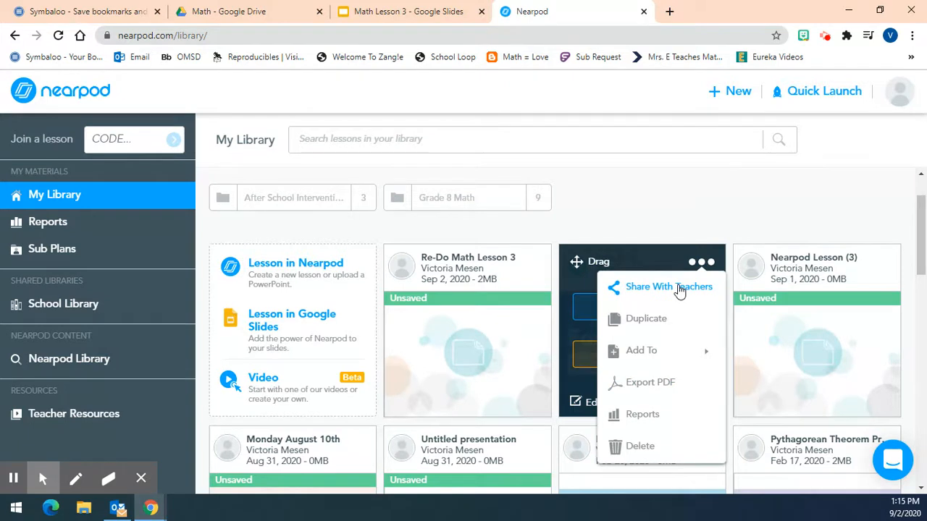
click(682, 423)
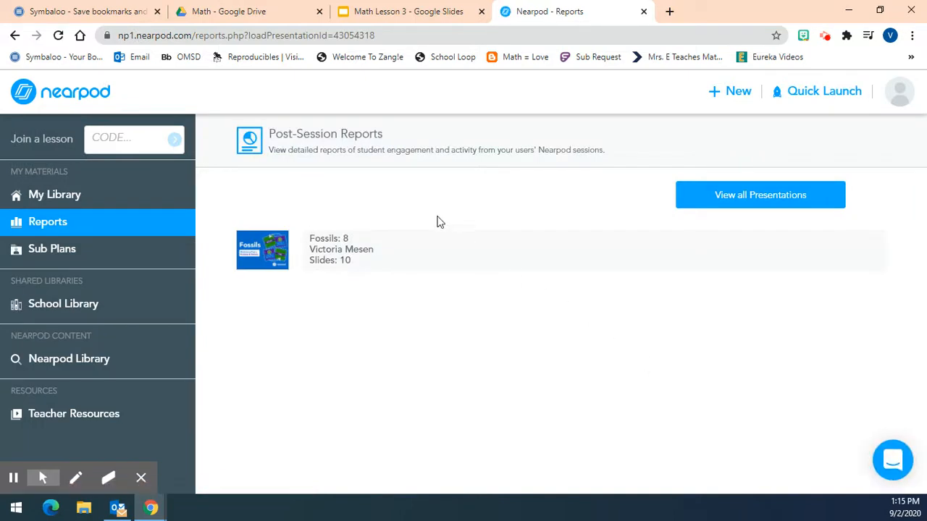
Open the Science Period 4 session report and examine the overall participation and student engagement details
click(387, 252)
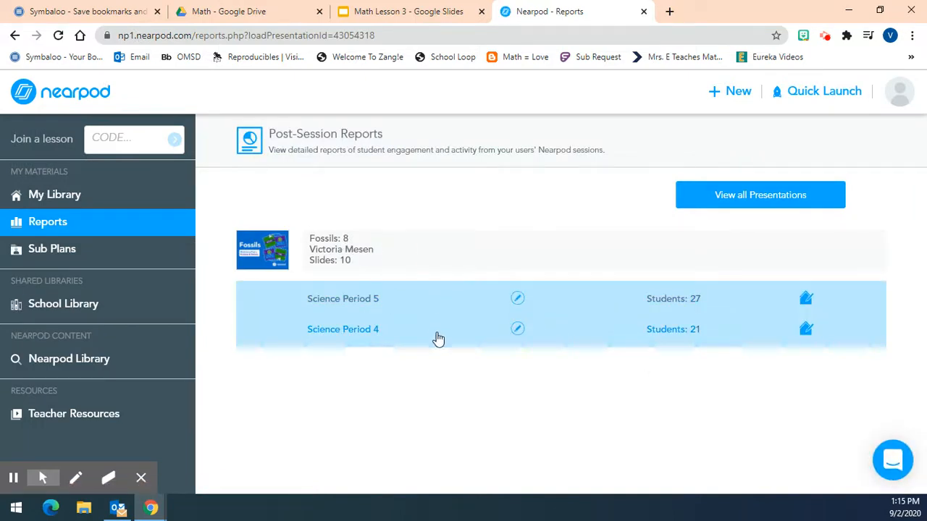
click(390, 331)
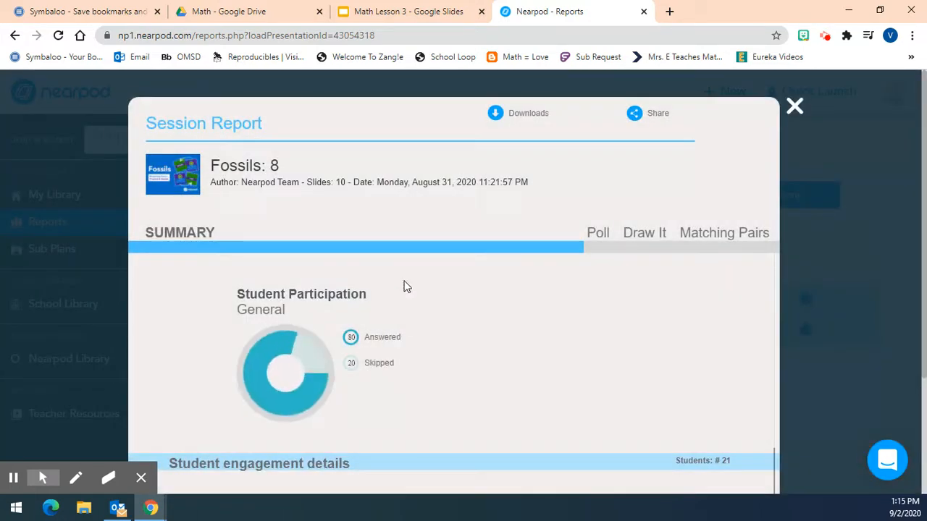
scroll(475, 284, down, 2)
scroll(472, 293, up, 2)
scroll(362, 285, down, 2)
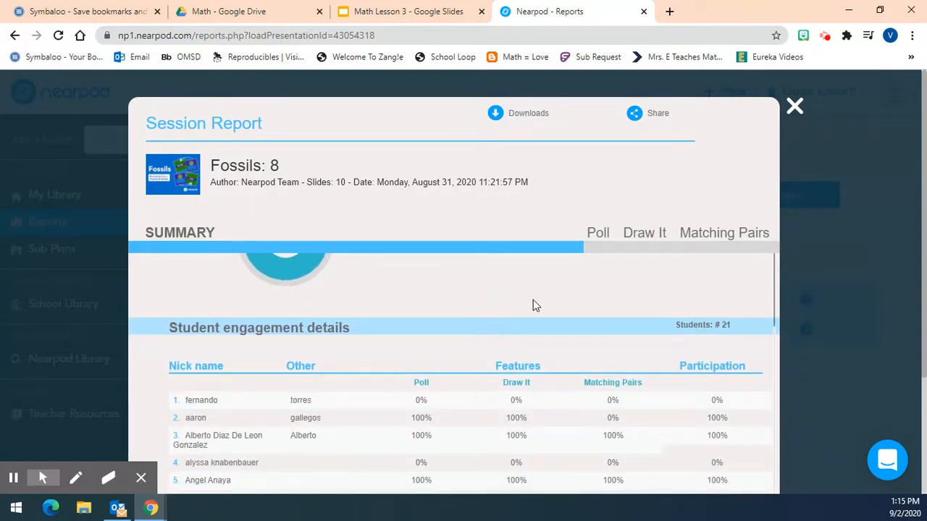
scroll(507, 310, down, 2)
scroll(449, 315, up, 2)
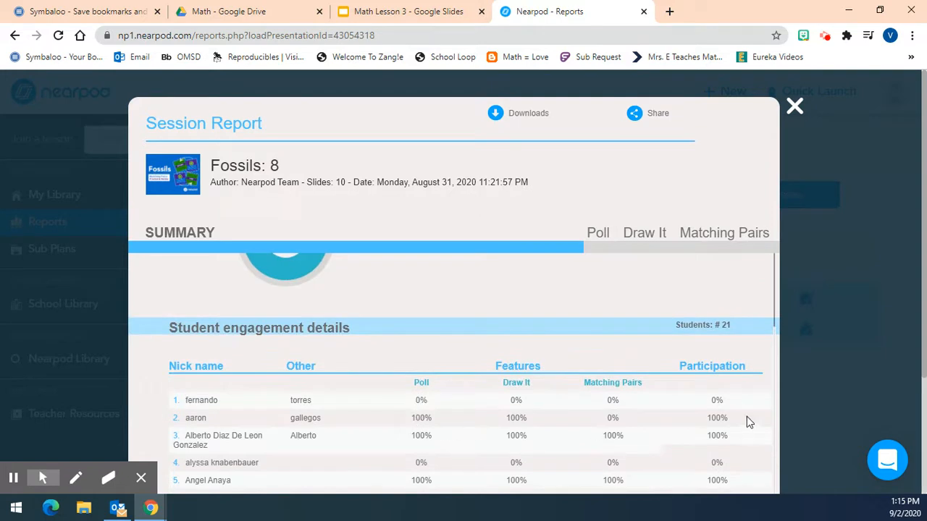
scroll(722, 410, down, 2)
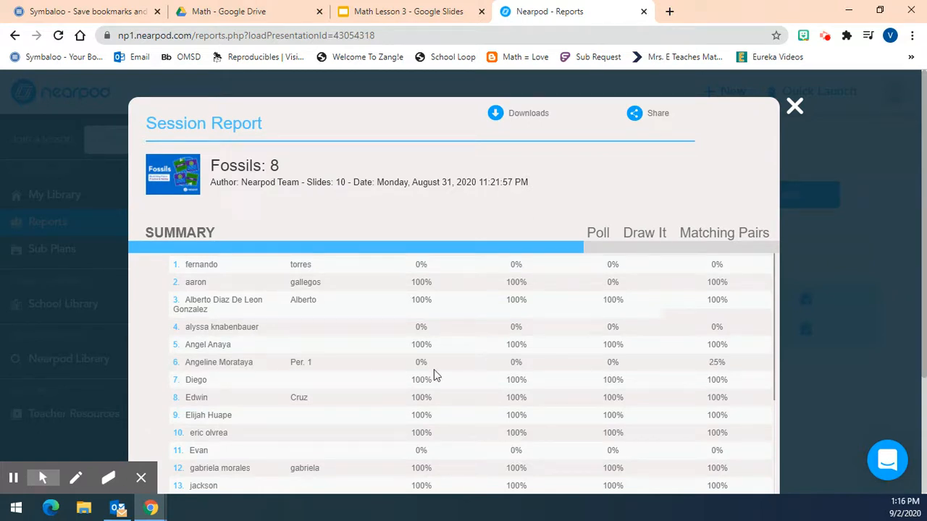
Highlight the names of the students in rows 6 and 11 to check their participation percentages
drag(181, 369, 254, 370)
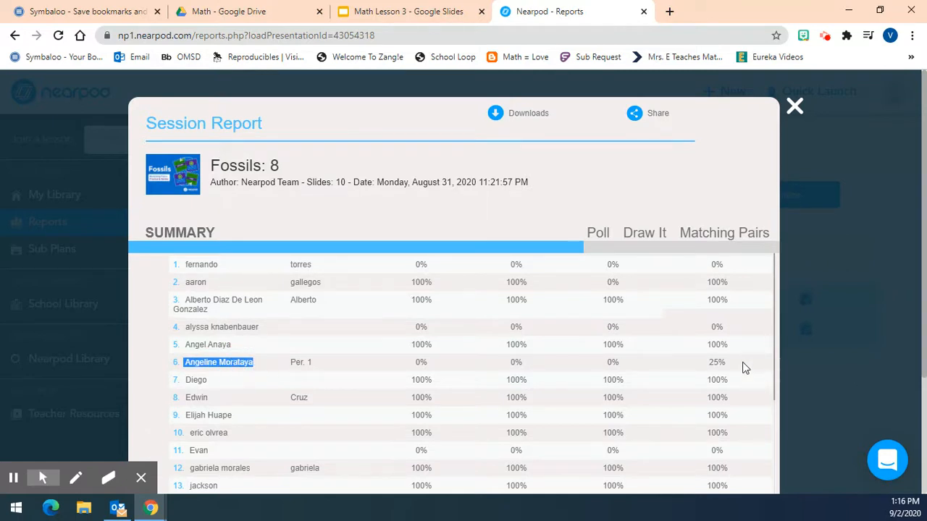
scroll(745, 368, down, 5)
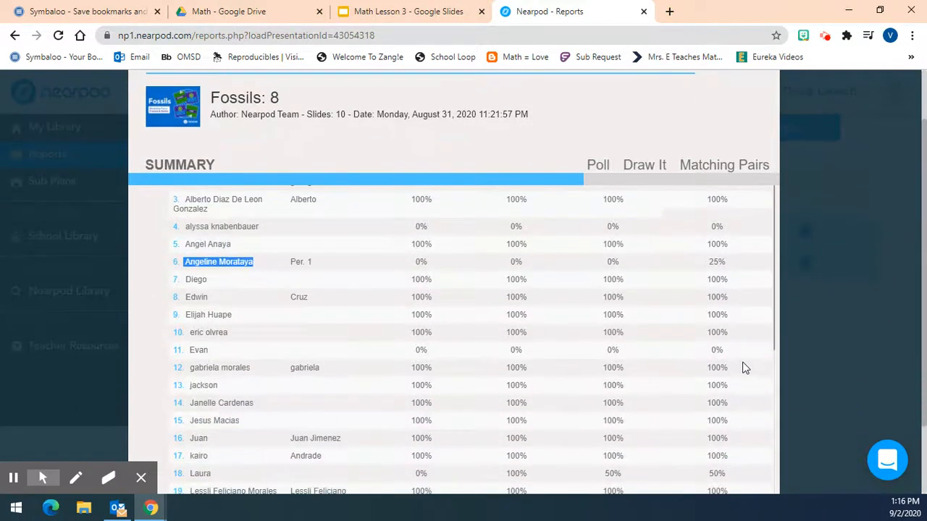
drag(194, 260, 221, 262)
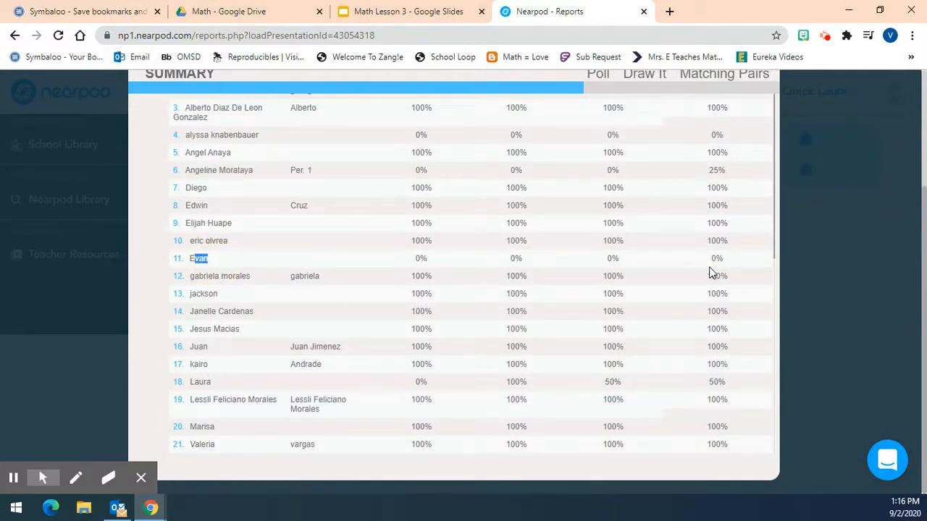
Open the Poll results in the session report and expand the solar system confidence question to read each student's response
scroll(692, 368, up, 5)
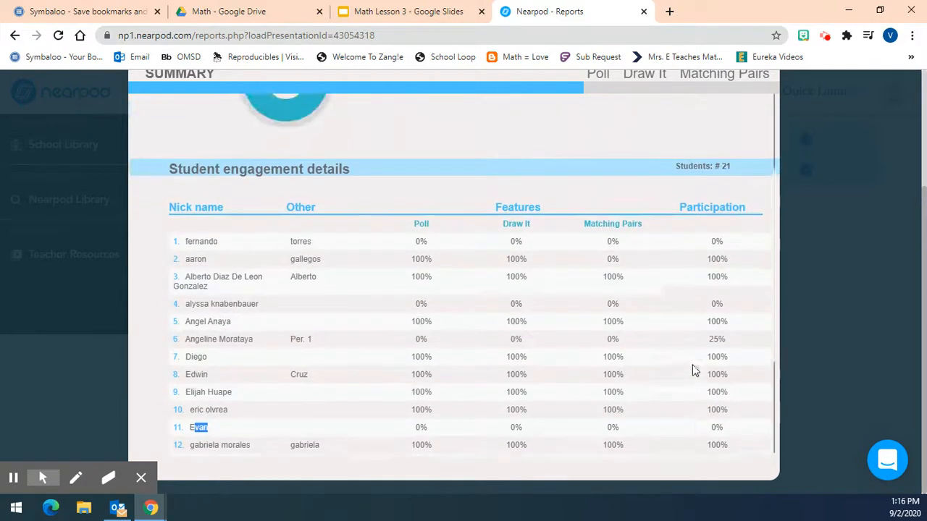
click(598, 78)
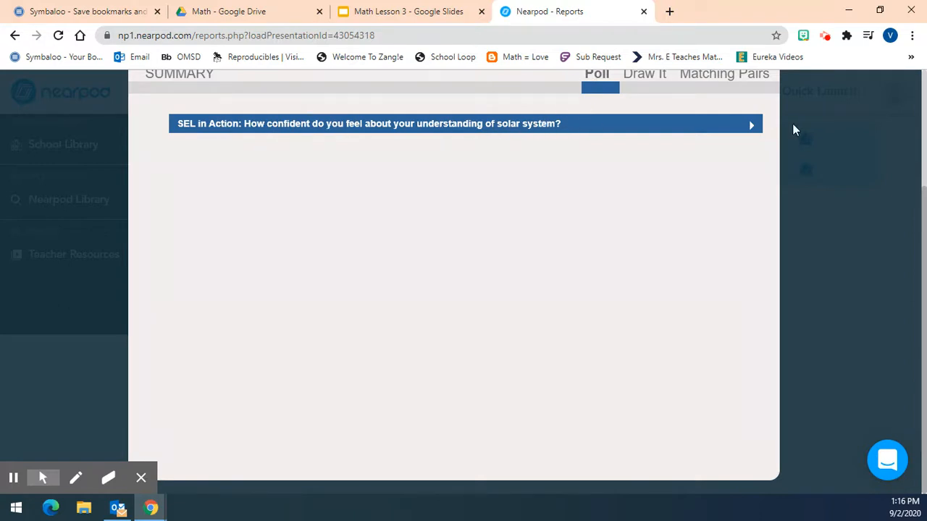
click(748, 127)
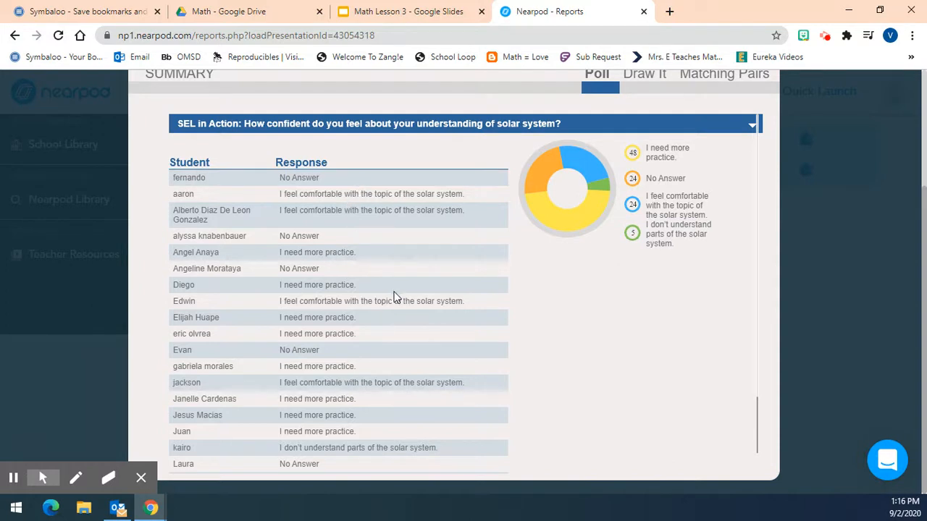
Expand the Draw It question on sedimentary layers, view the third student's drawing enlarged, and look through the other submissions
click(645, 81)
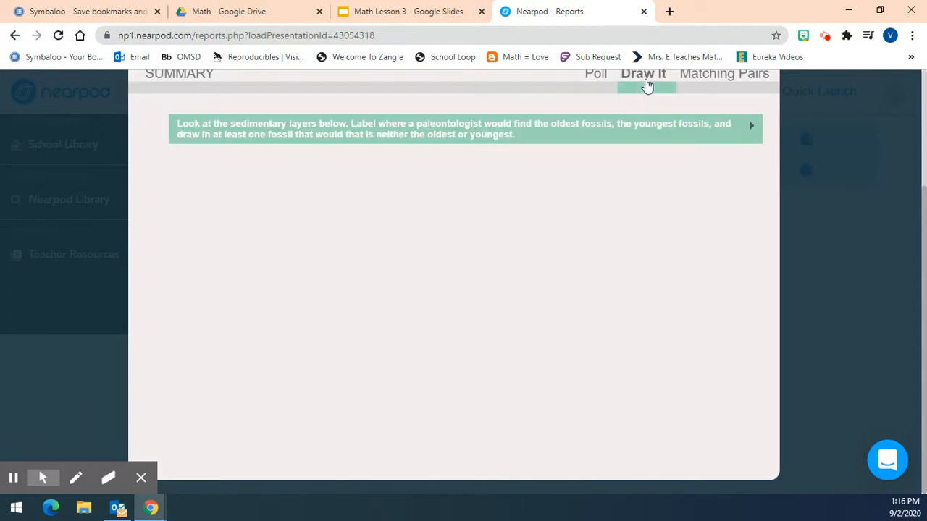
click(751, 128)
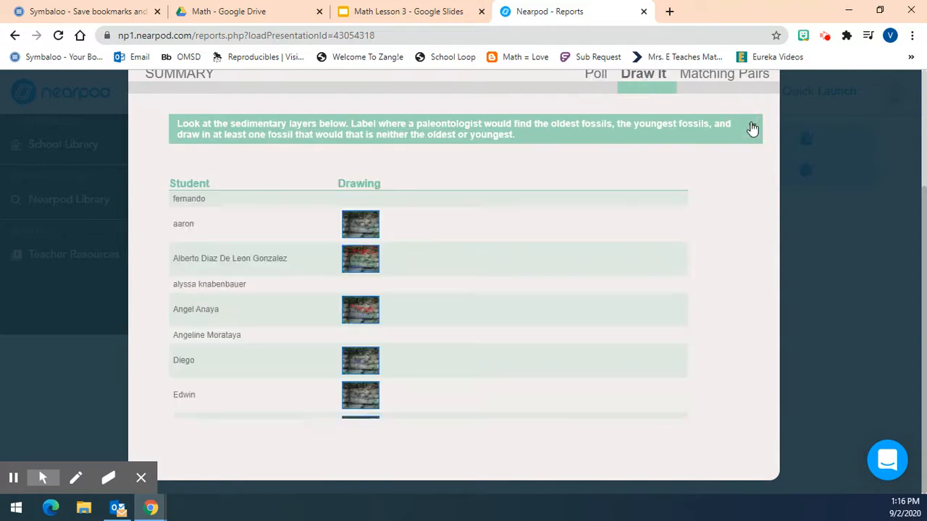
click(367, 259)
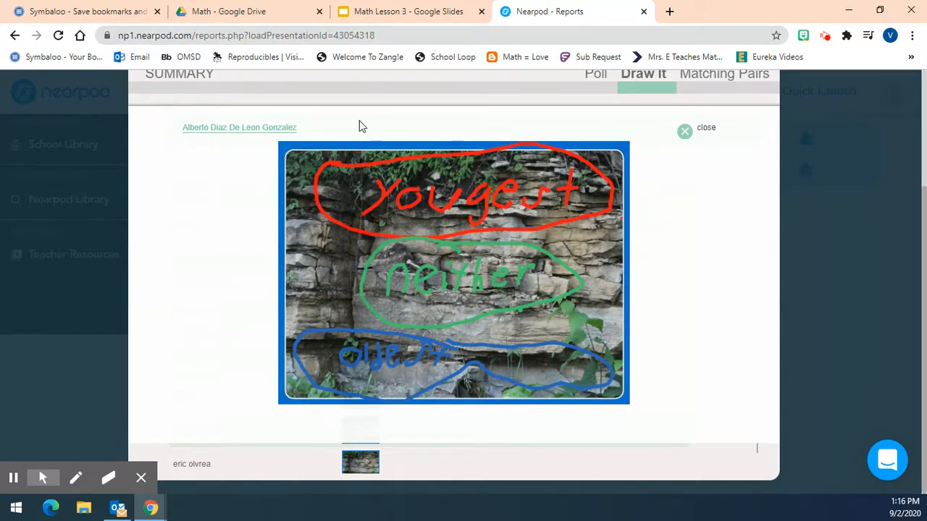
click(700, 139)
scroll(534, 329, down, 2)
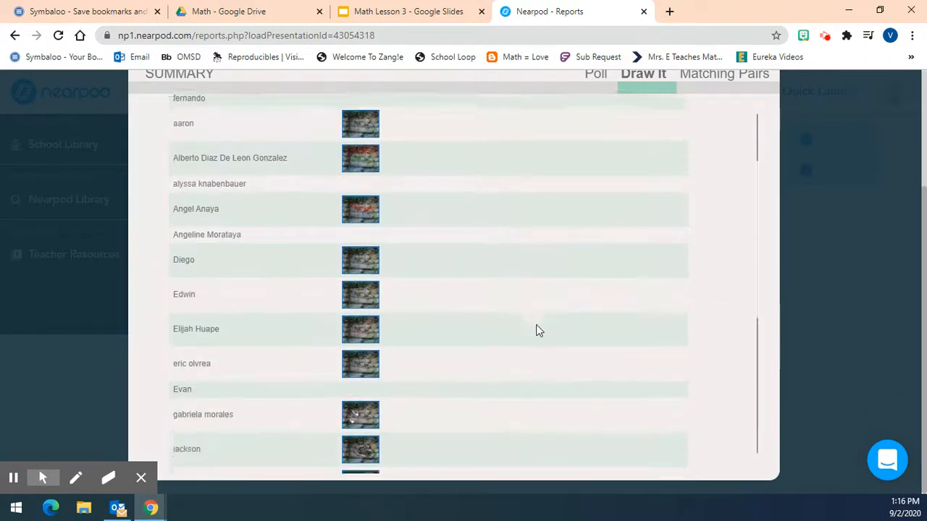
scroll(687, 224, up, 3)
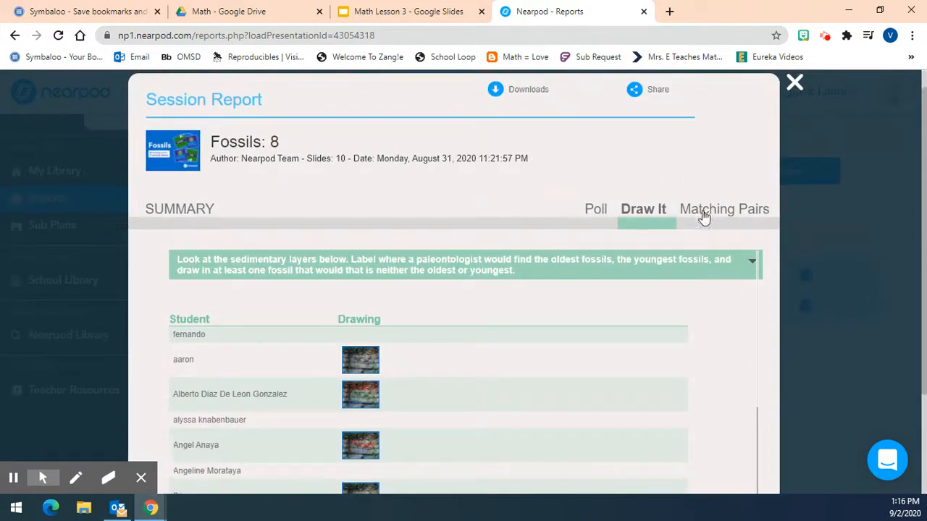
Open the Matching Pairs results and examine matches, tries and completion for "Match the word with the definition."
click(704, 211)
click(742, 260)
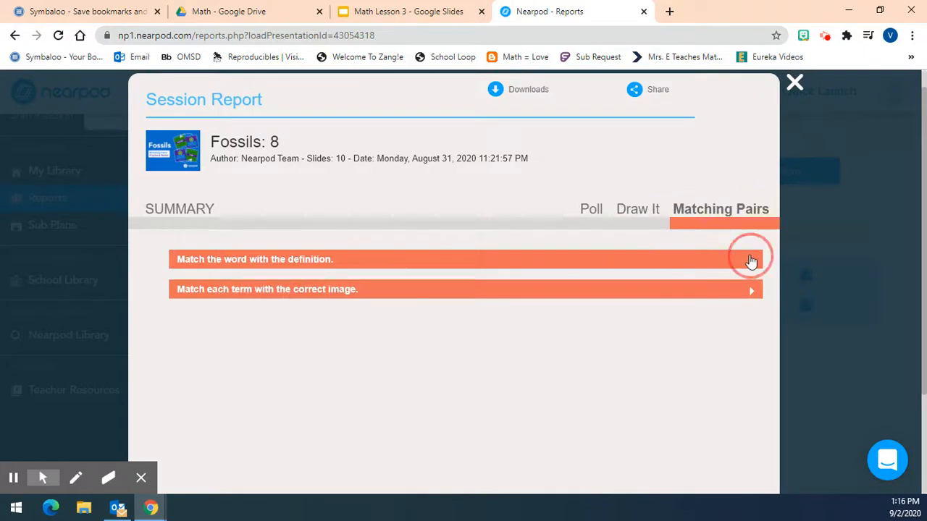
scroll(589, 345, down, 2)
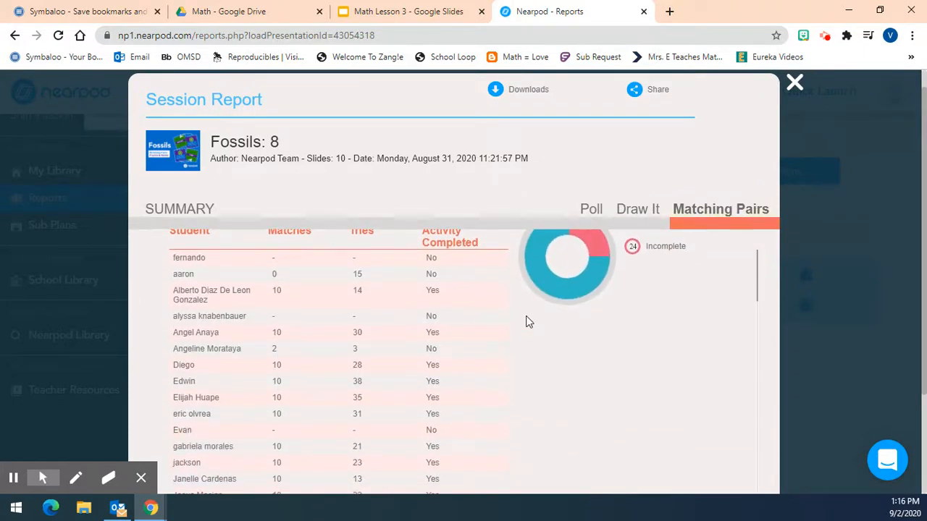
scroll(529, 319, up, 1)
scroll(547, 418, down, 1)
scroll(359, 384, down, 5)
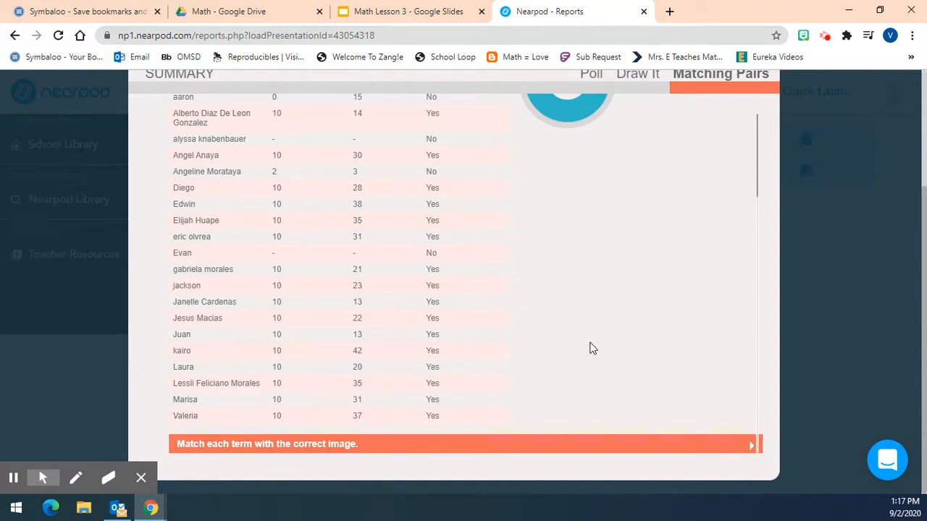
scroll(590, 349, up, 3)
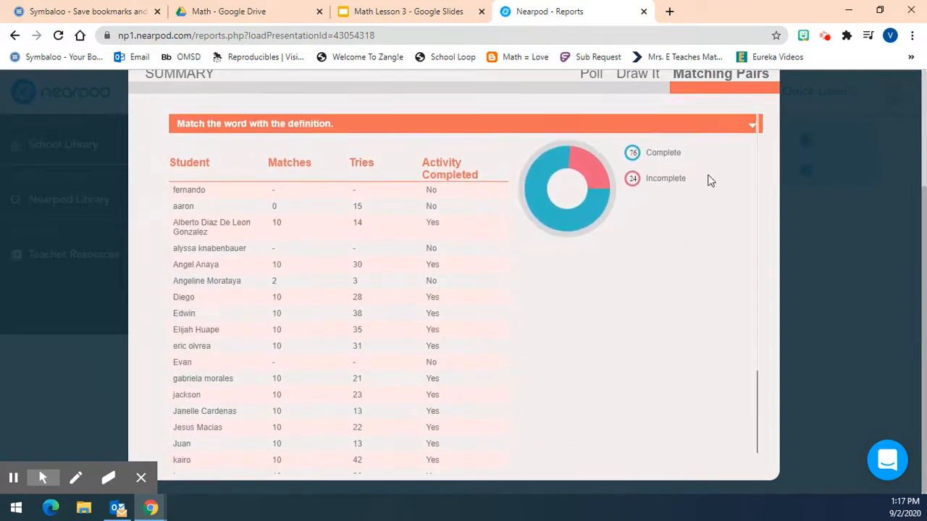
Collapse the definition-matching results, expand "Match each term with the correct image." and examine each student's matches, tries and completion
click(757, 131)
click(750, 128)
click(754, 157)
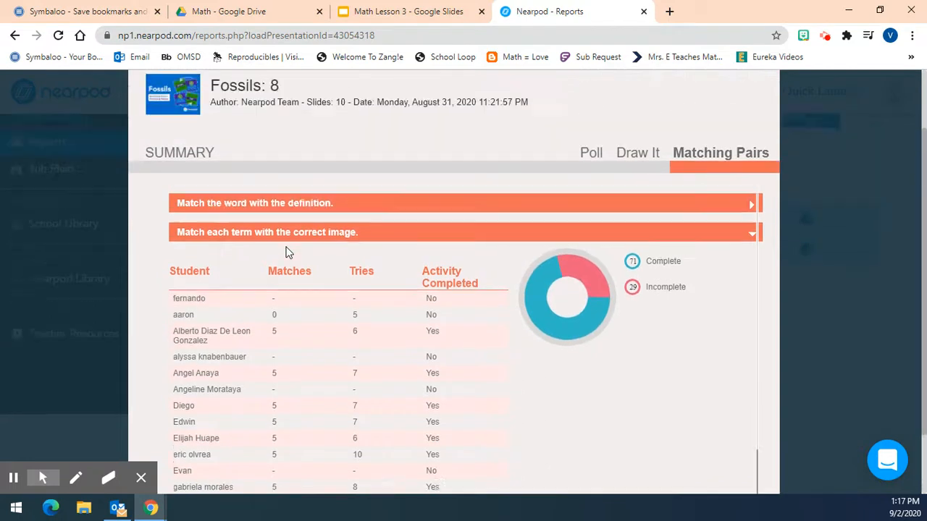
scroll(286, 253, up, 2)
scroll(484, 416, down, 3)
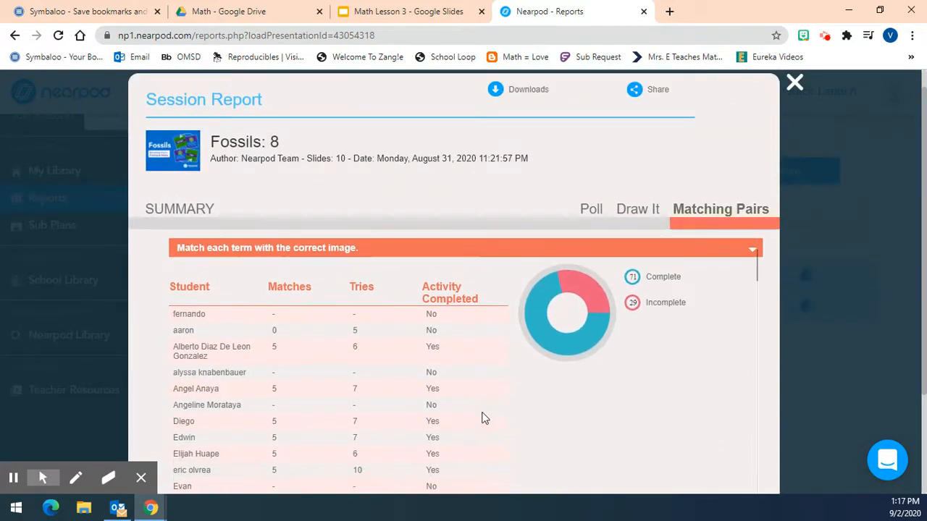
scroll(483, 417, down, 1)
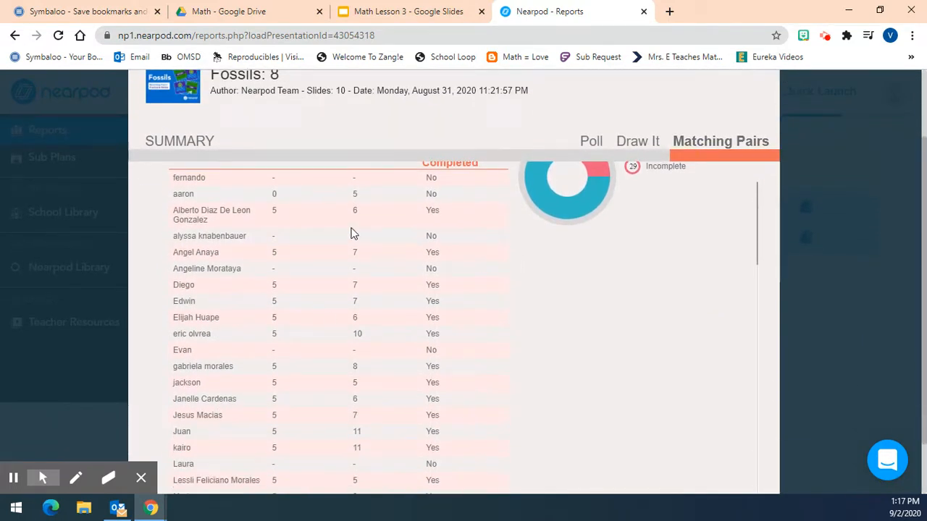
scroll(356, 261, up, 1)
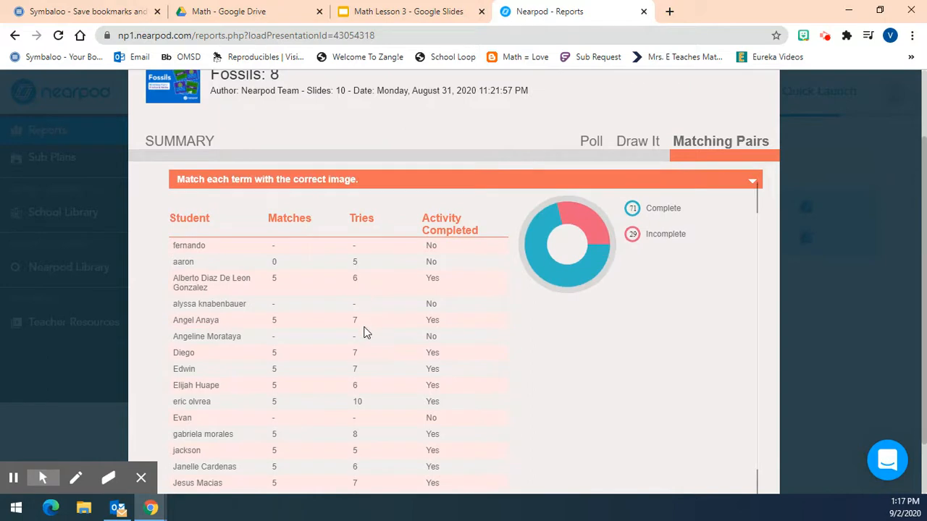
scroll(364, 333, down, 1)
scroll(364, 348, down, 1)
scroll(361, 391, down, 1)
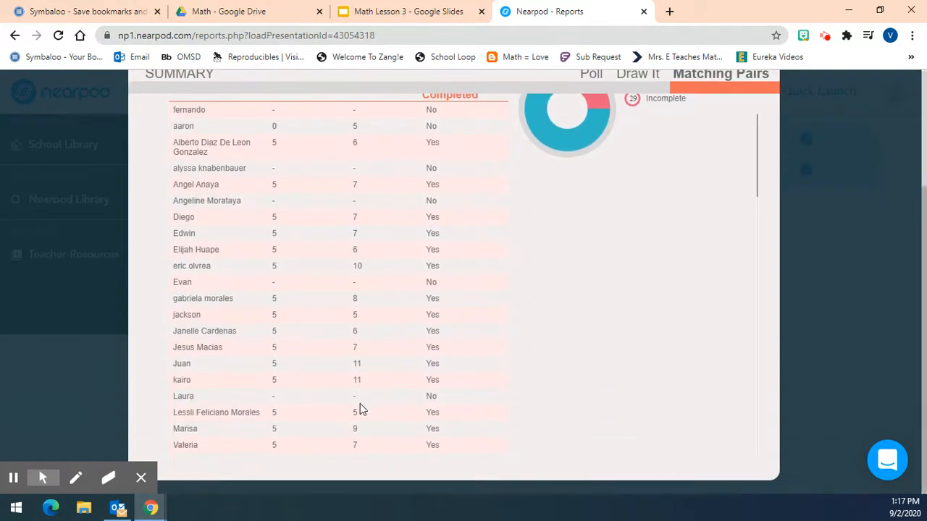
scroll(302, 275, up, 1)
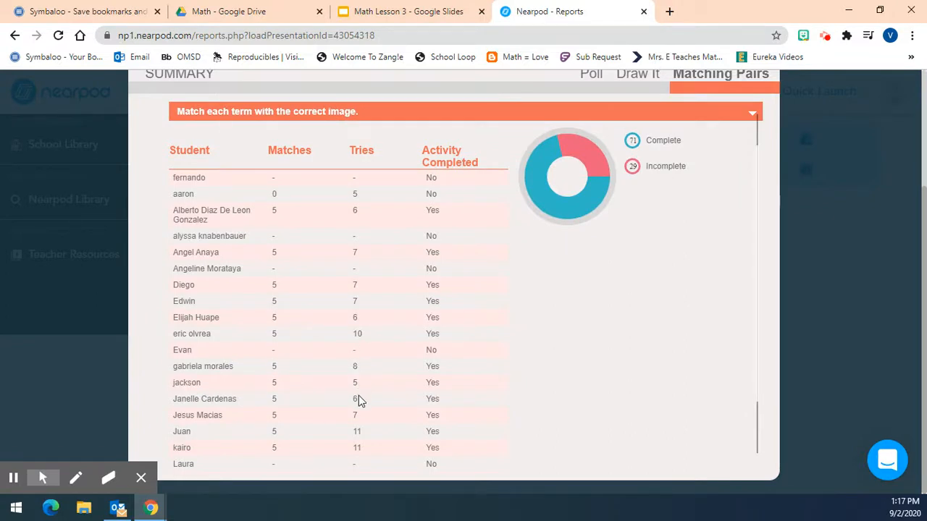
scroll(370, 412, down, 1)
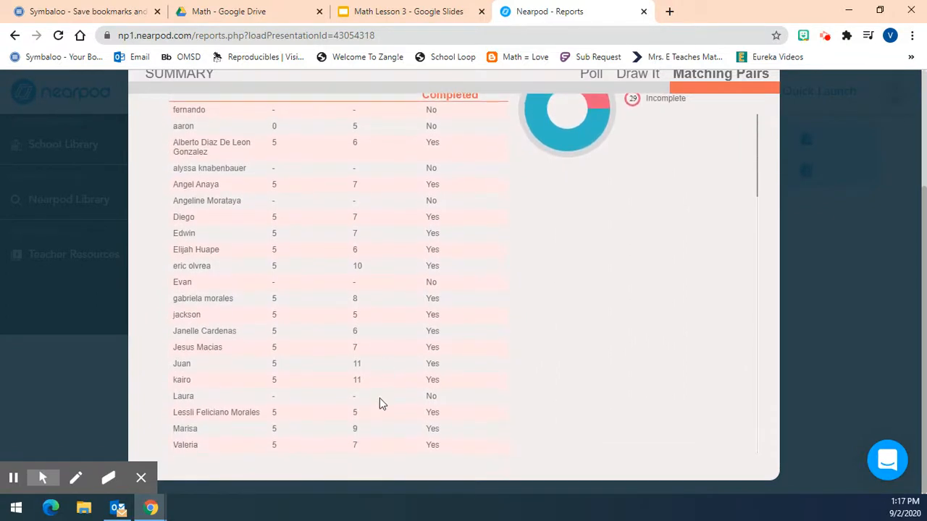
scroll(615, 264, up, 2)
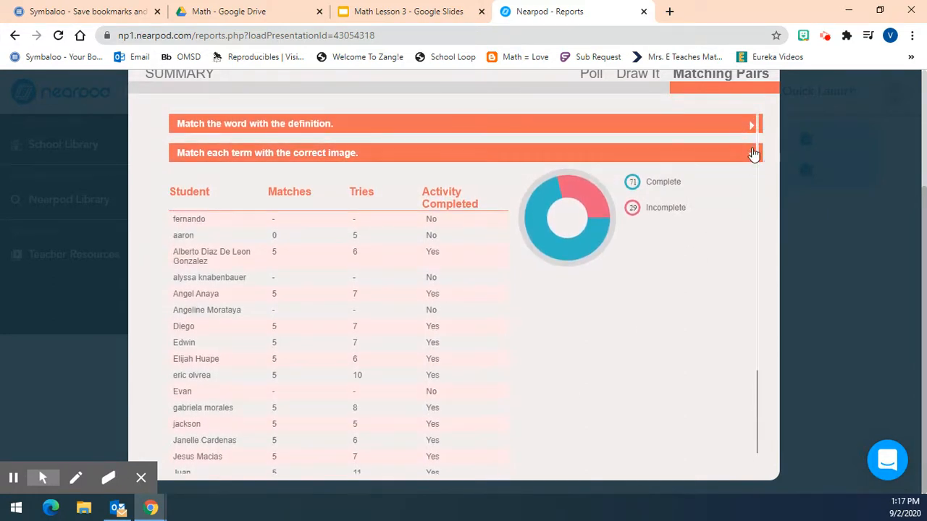
View the report's download formats and email sharing form without sending, and return from the session report to My Library
scroll(693, 313, up, 2)
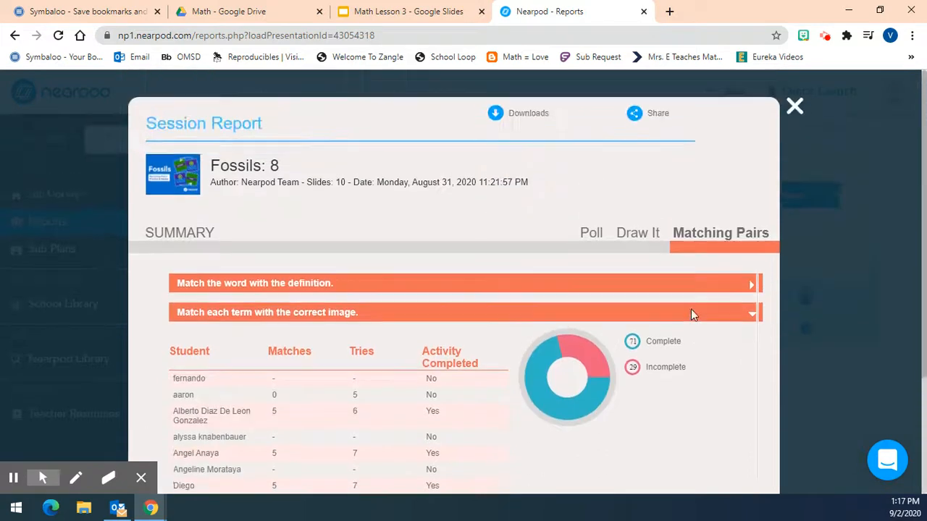
click(531, 114)
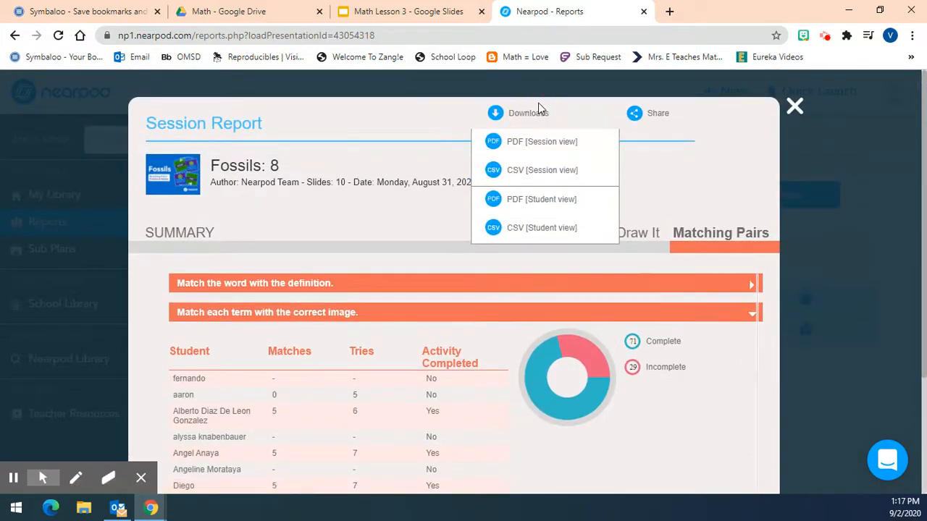
click(641, 116)
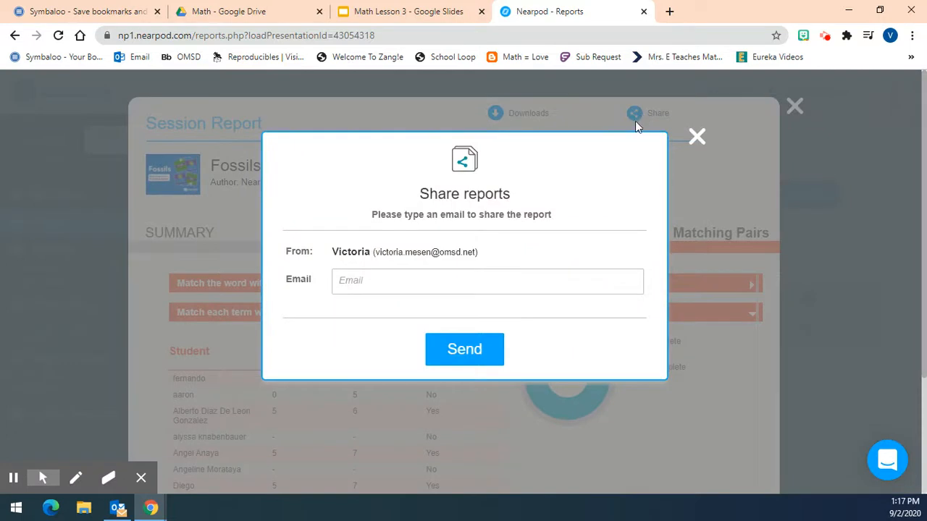
click(696, 139)
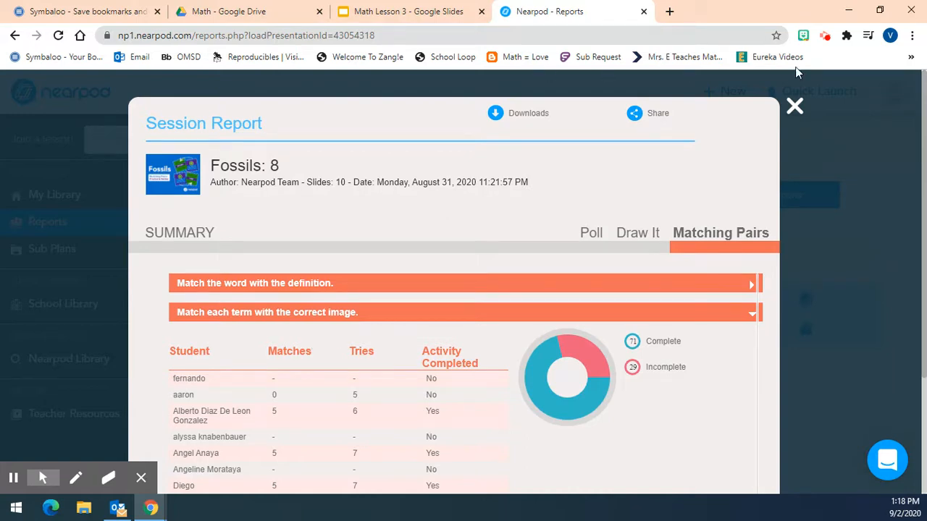
click(794, 106)
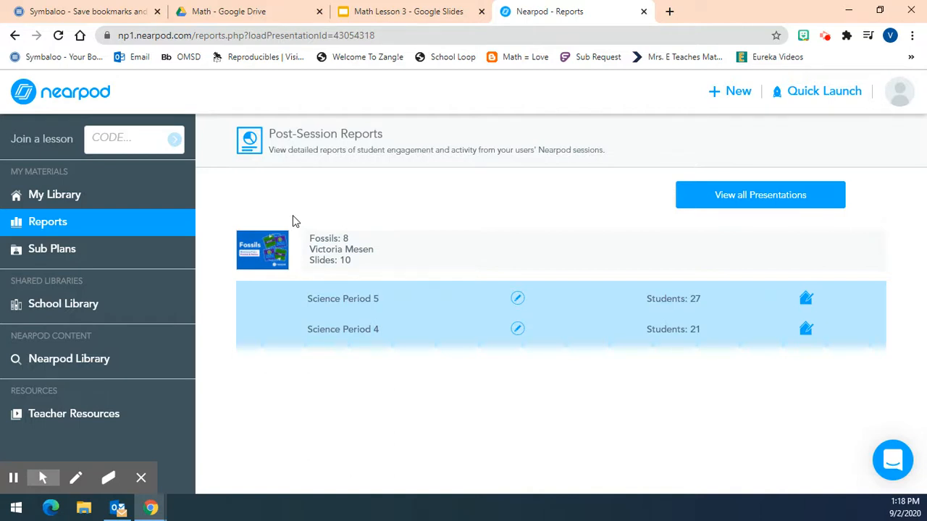
click(84, 95)
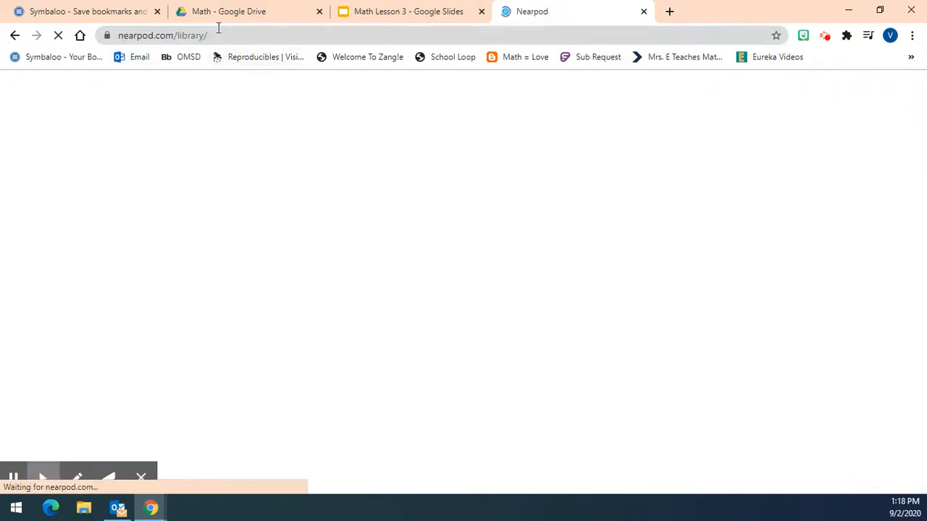
Switch to the Math Lesson 3 presentation in Google Slides and open the Check-in Form linked in the agenda
click(391, 14)
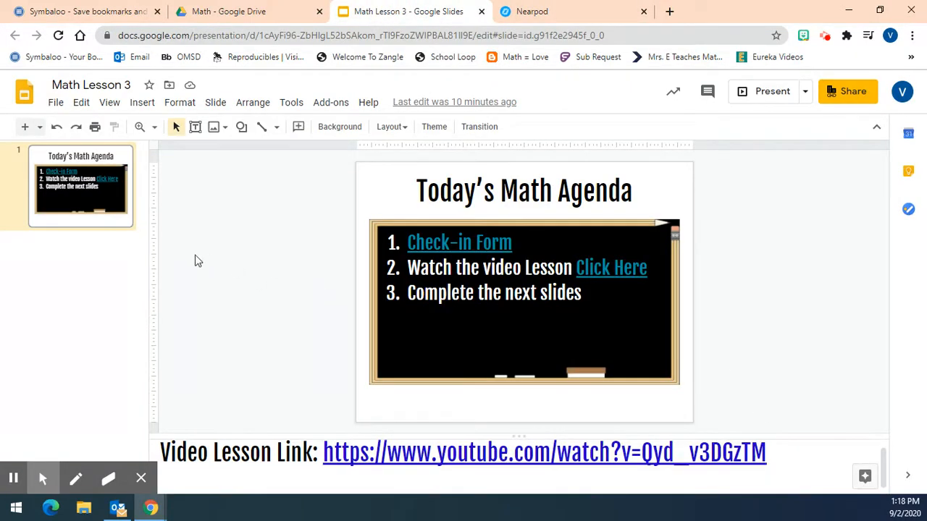
click(476, 242)
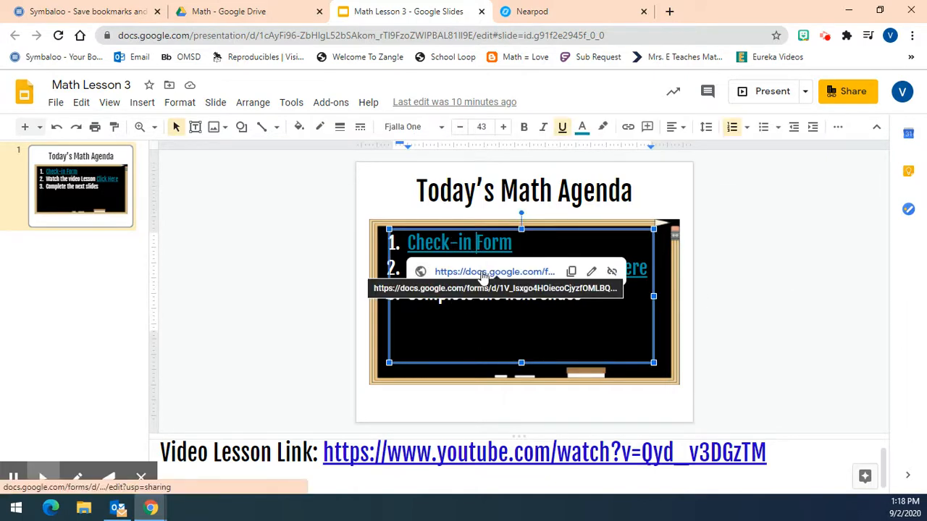
click(483, 274)
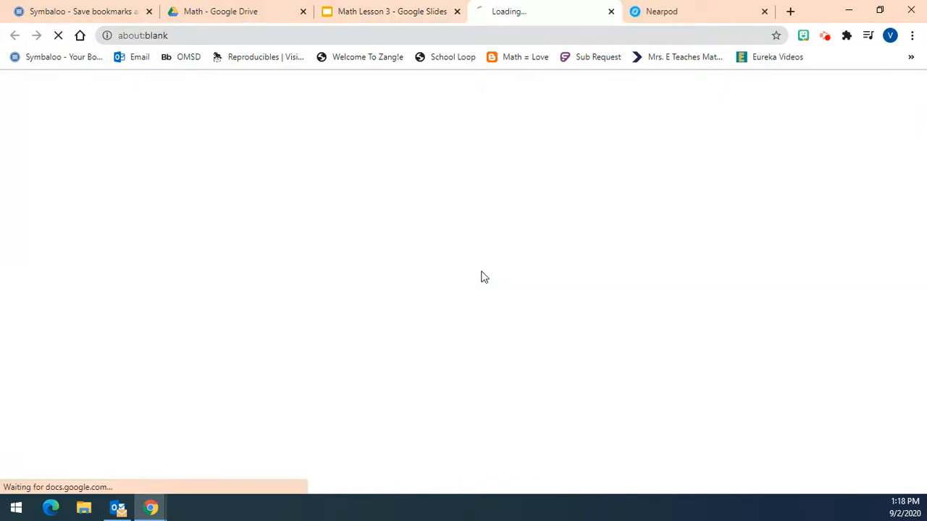
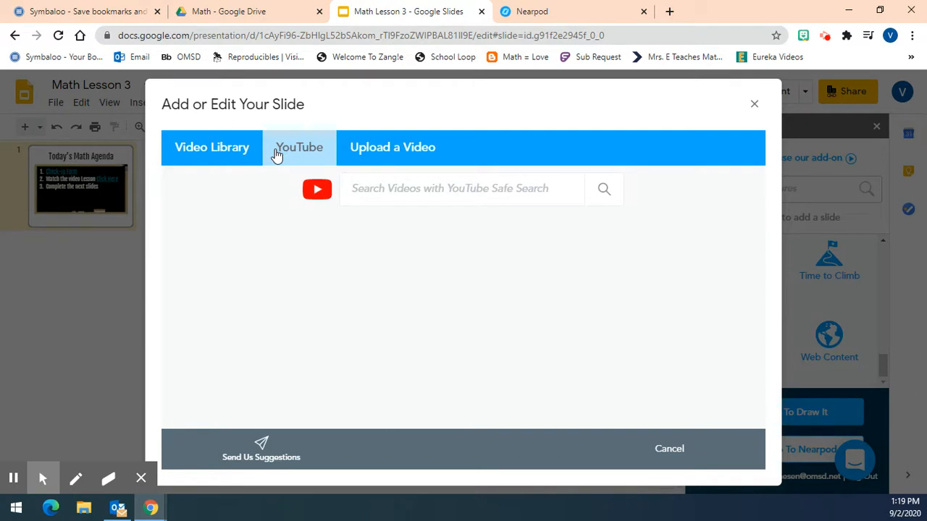
Close the video slide dialog and copy the YouTube video lesson link from the slide's speaker notes
click(753, 107)
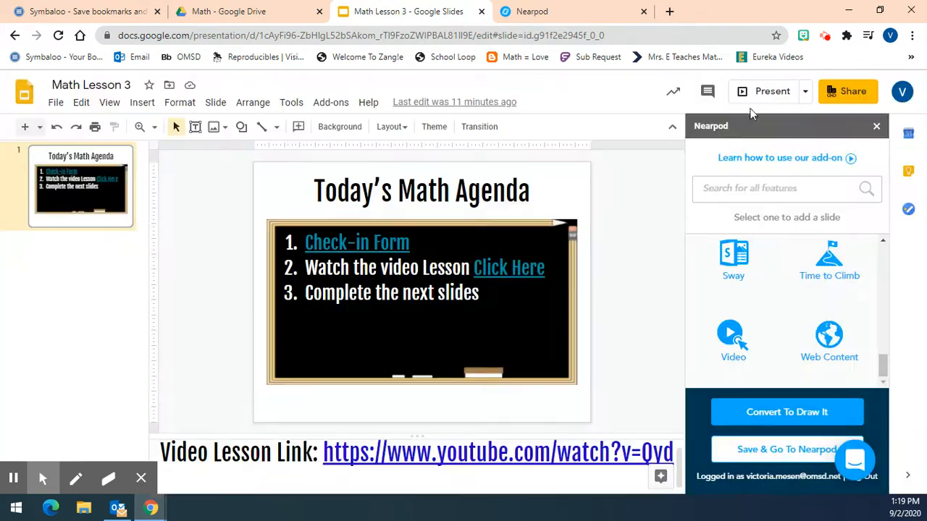
drag(321, 454, 614, 461)
right_click(612, 458)
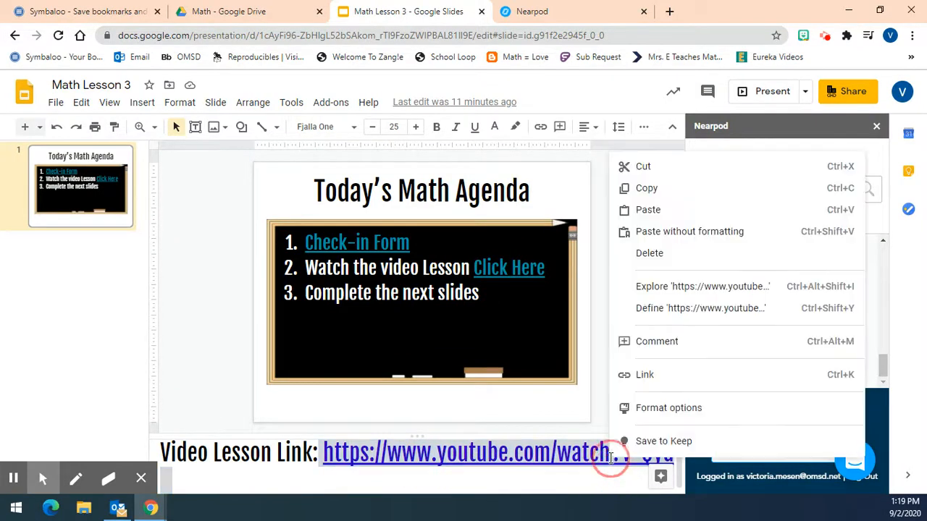
click(665, 190)
Start a Nearpod video slide, search YouTube with the copied link and insert the Algebra Basics: Solving Basic Equations Part 2 video
click(731, 340)
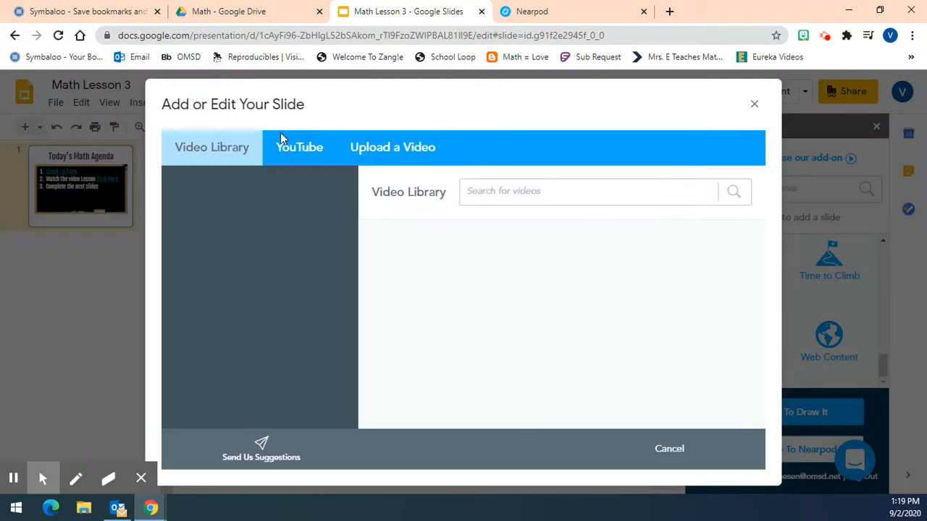
click(285, 147)
right_click(429, 188)
click(464, 289)
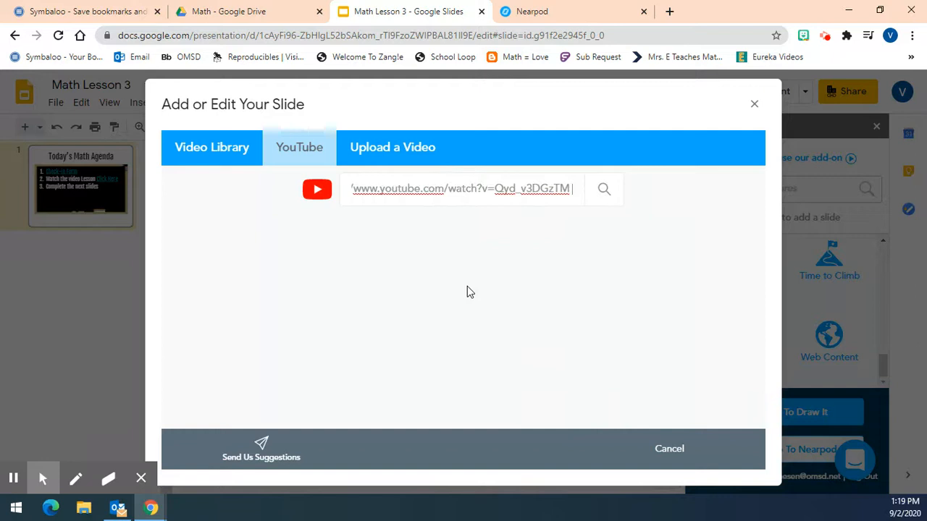
click(614, 189)
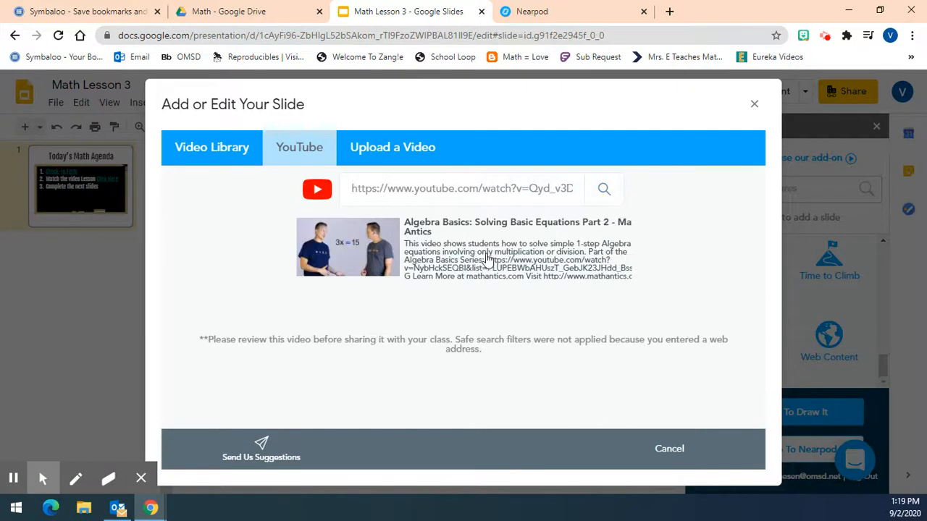
click(452, 244)
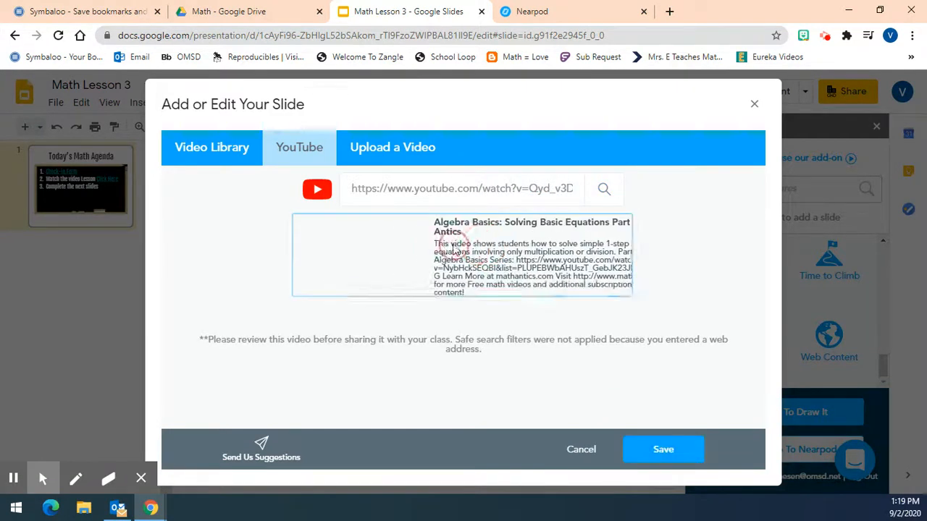
click(636, 452)
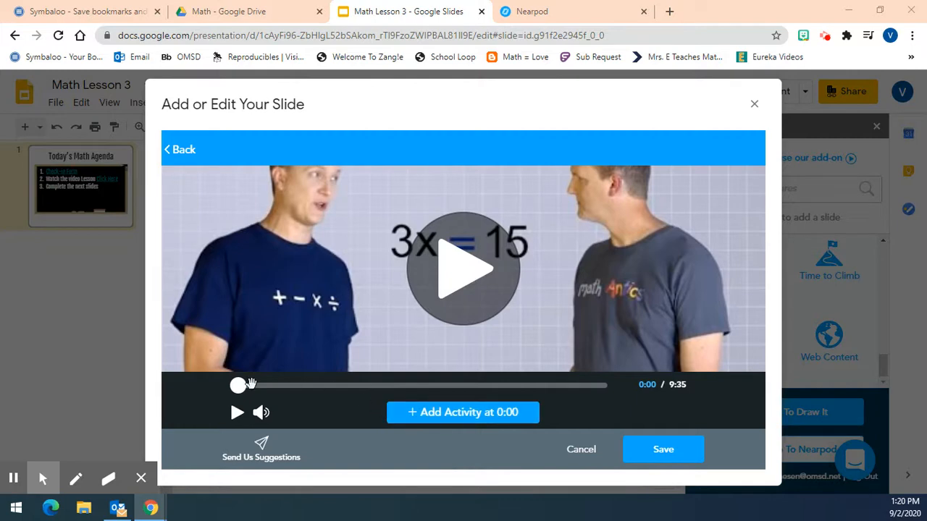
Add a multiple choice question activity to the video at 2:02
drag(238, 386, 301, 386)
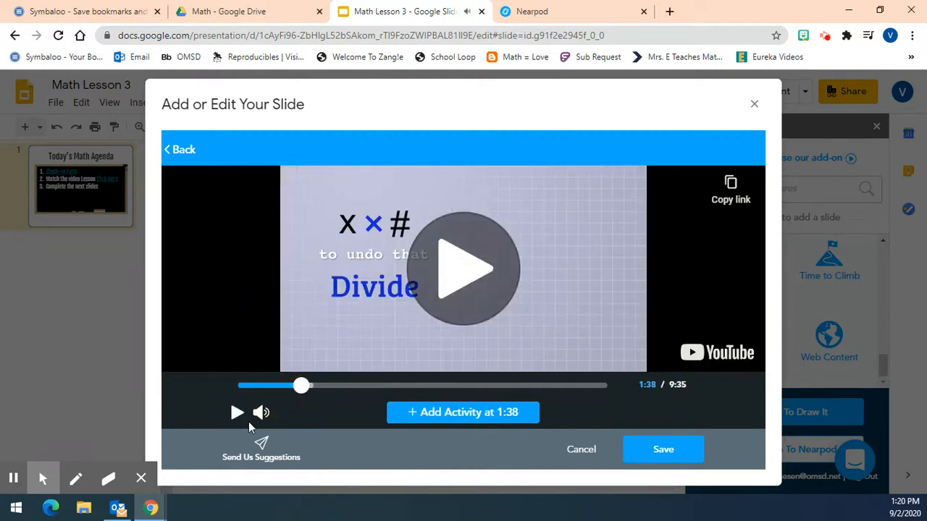
drag(304, 384, 316, 386)
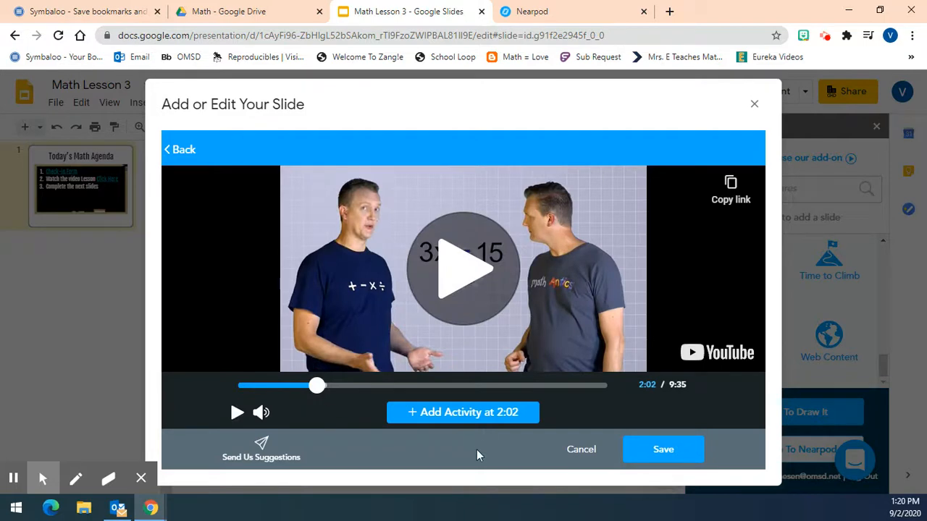
click(472, 417)
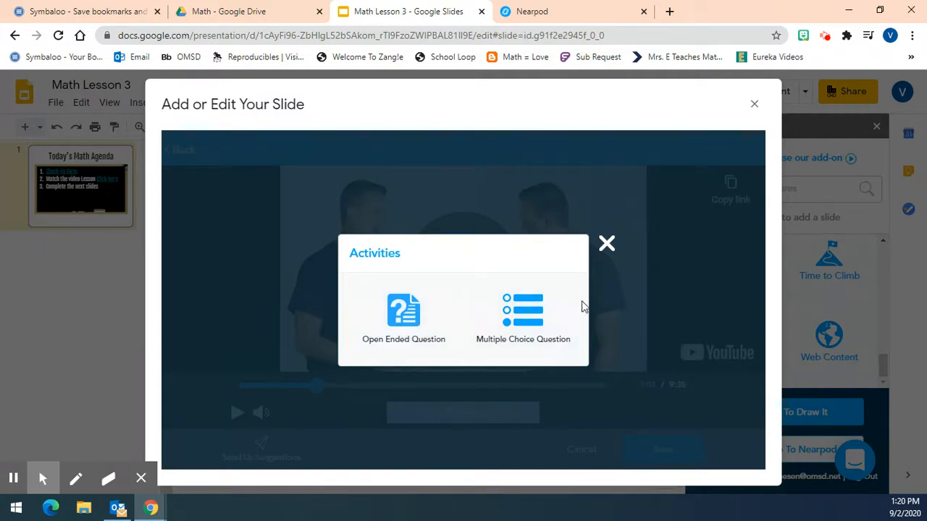
click(519, 301)
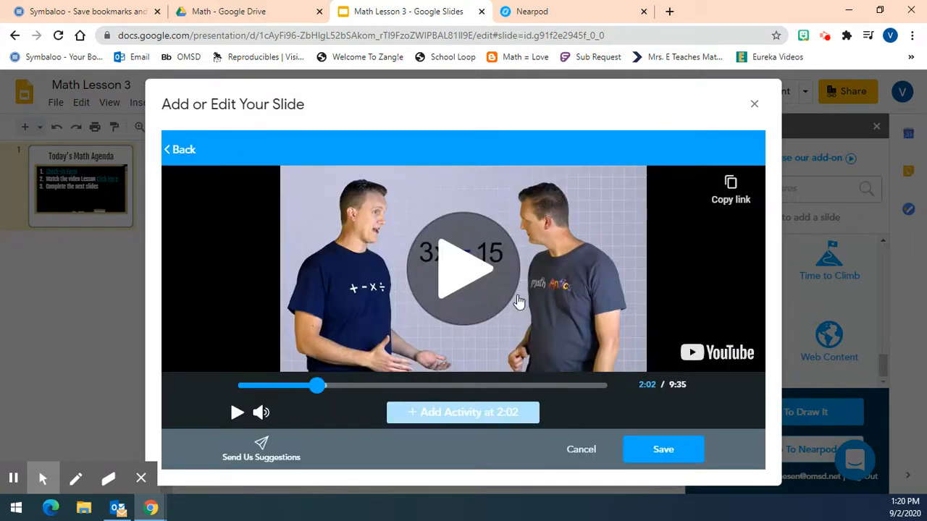
Enter the question "What is it called when you Undo a term from an equation?"
click(307, 205)
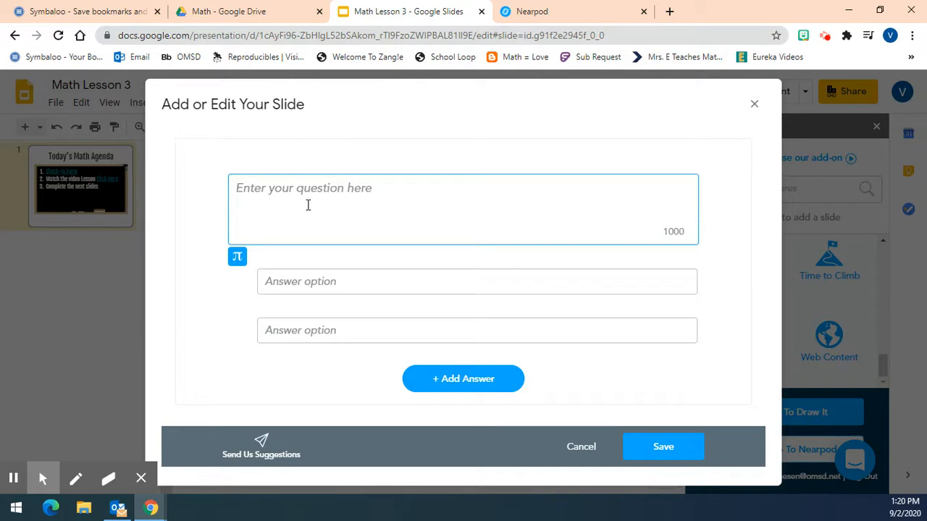
text(What is it called when you Un)
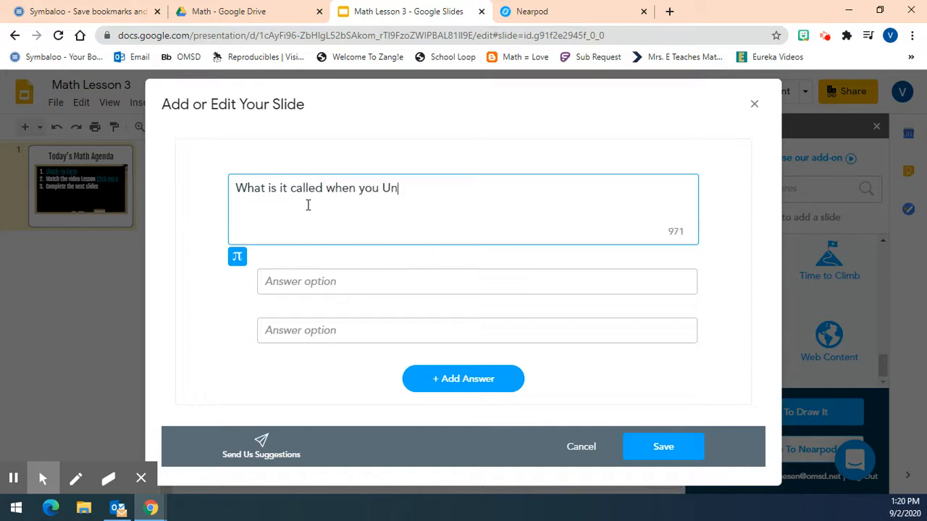
text(do a term from an equation?)
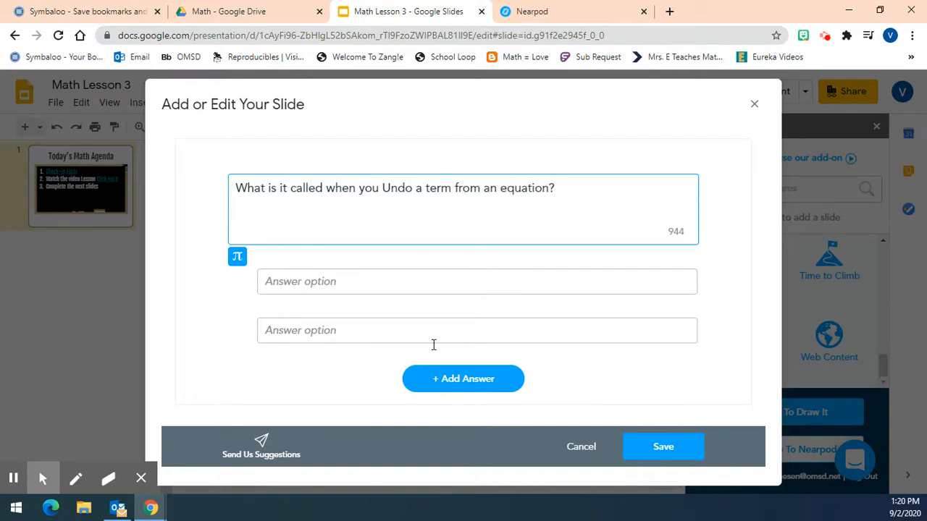
Enter "Inverse Operation" and "Moving it" as the first two answer options
click(398, 281)
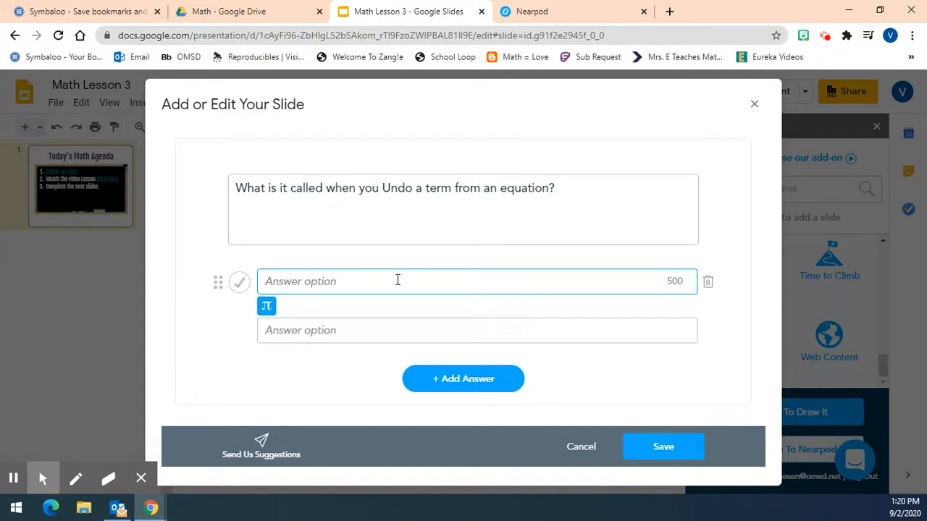
text(Inverse Operation)
click(393, 328)
text(Moving it)
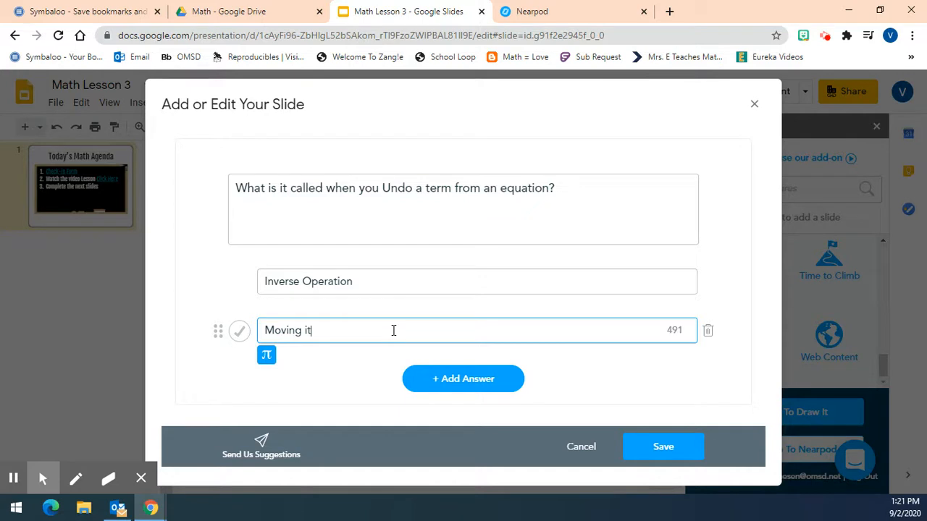
Add "the opposite" as a third answer, mark "Inverse Operation" as correct and save the question
click(425, 379)
click(278, 359)
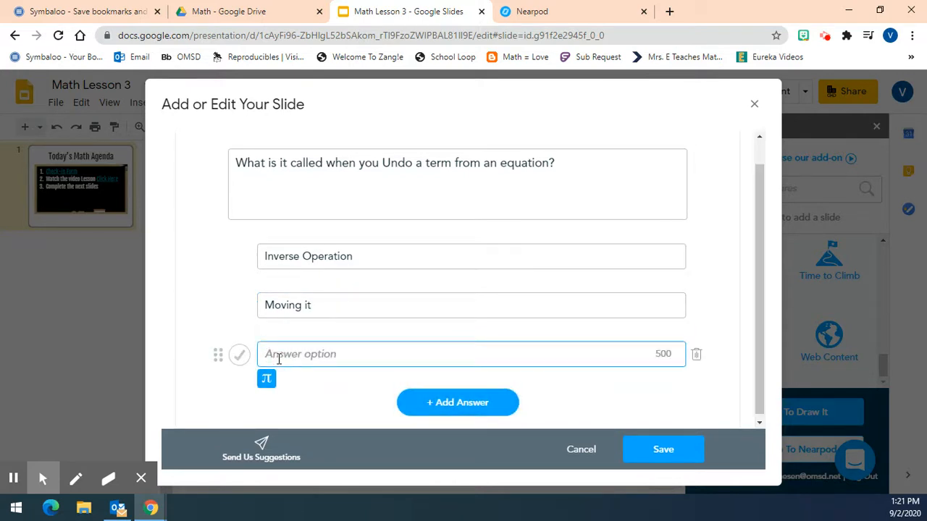
text(the opposite)
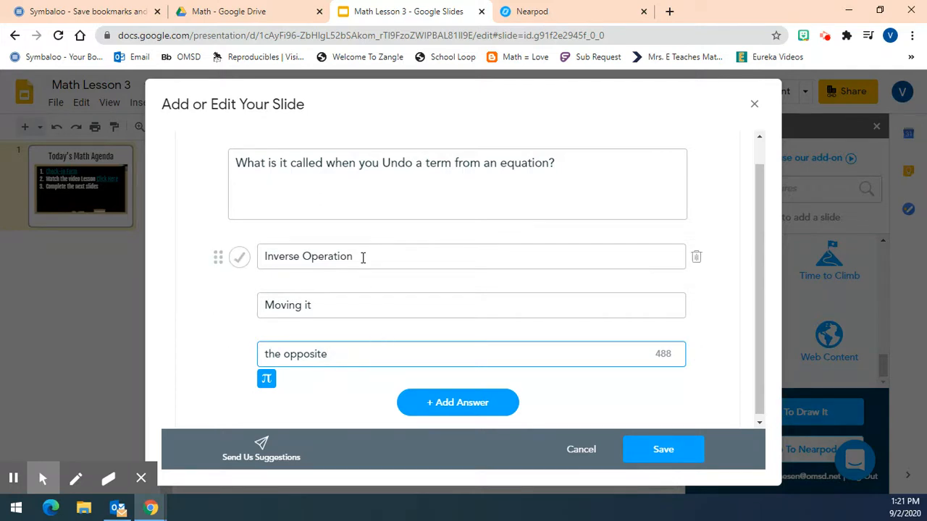
click(240, 259)
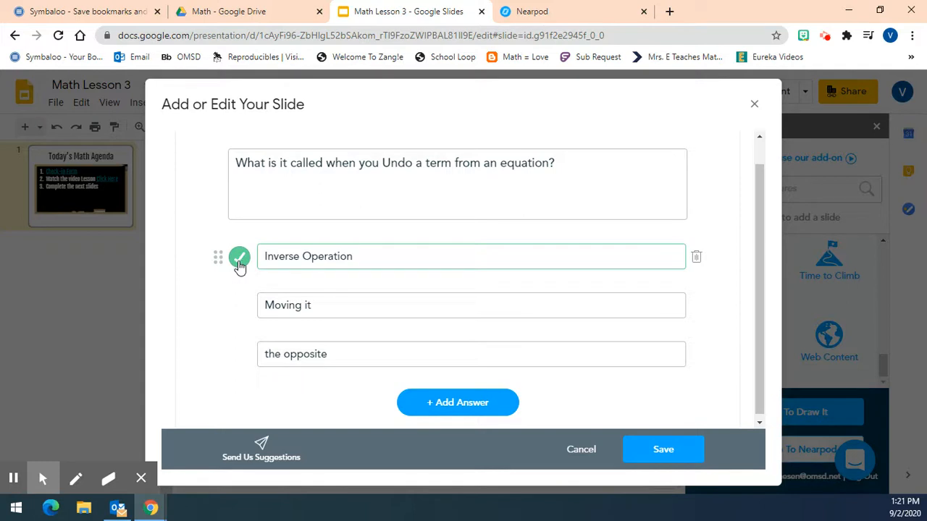
click(658, 450)
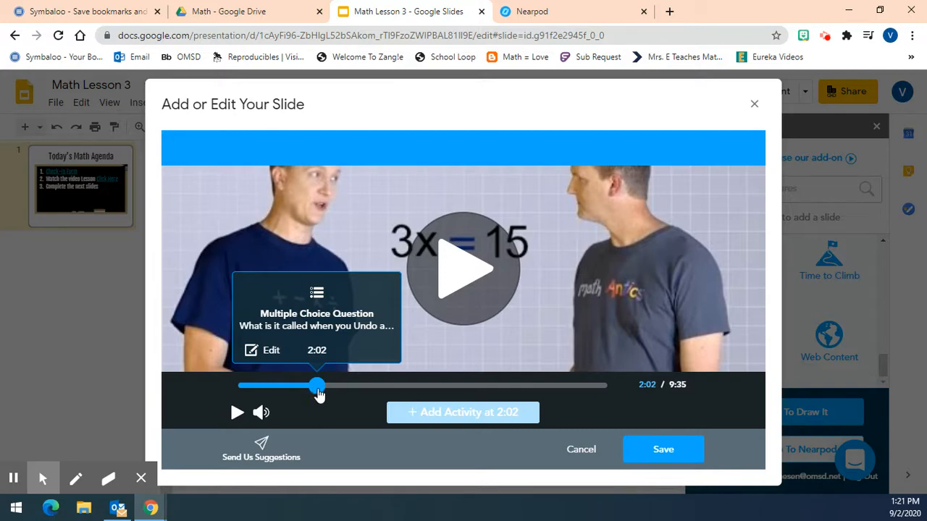
Move the saved multiple choice question along the video timeline to 4:27
click(353, 388)
drag(359, 390, 379, 389)
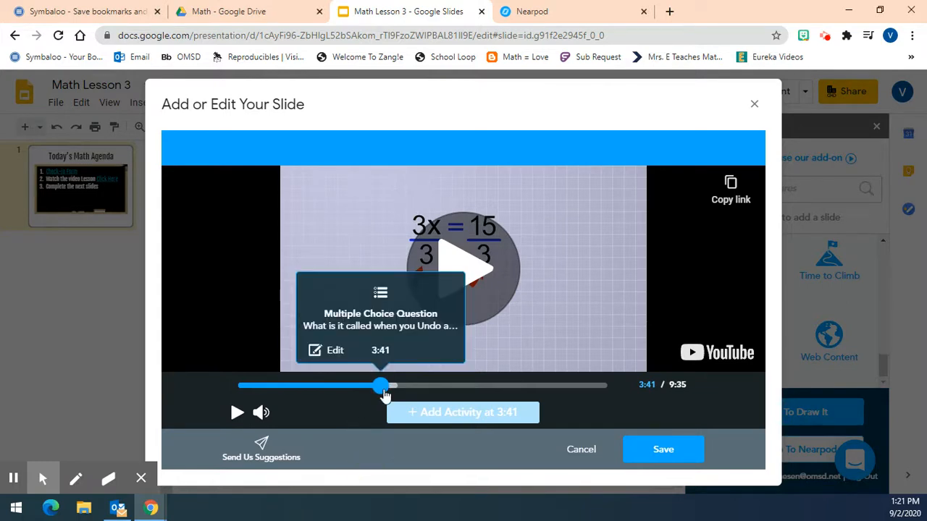
drag(390, 387, 410, 386)
Add a second multiple choice question activity to the video at 4:24
click(356, 385)
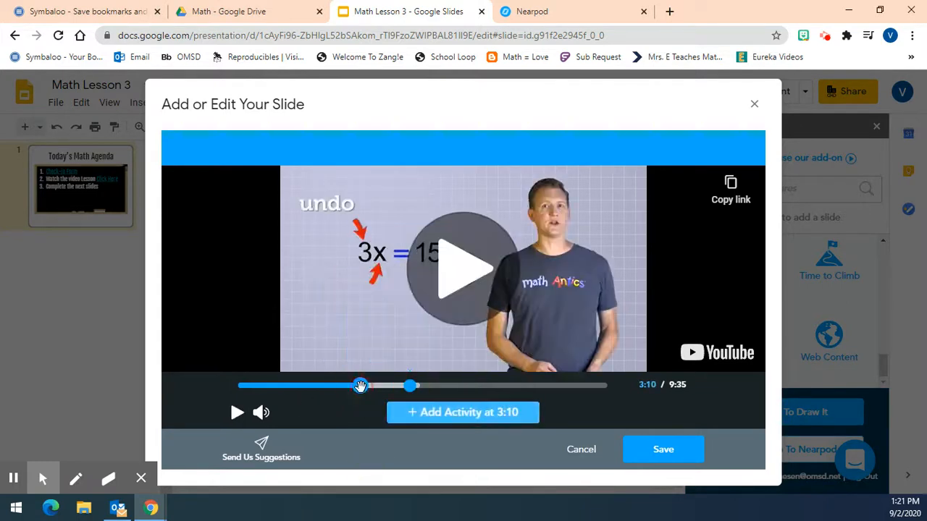
click(409, 388)
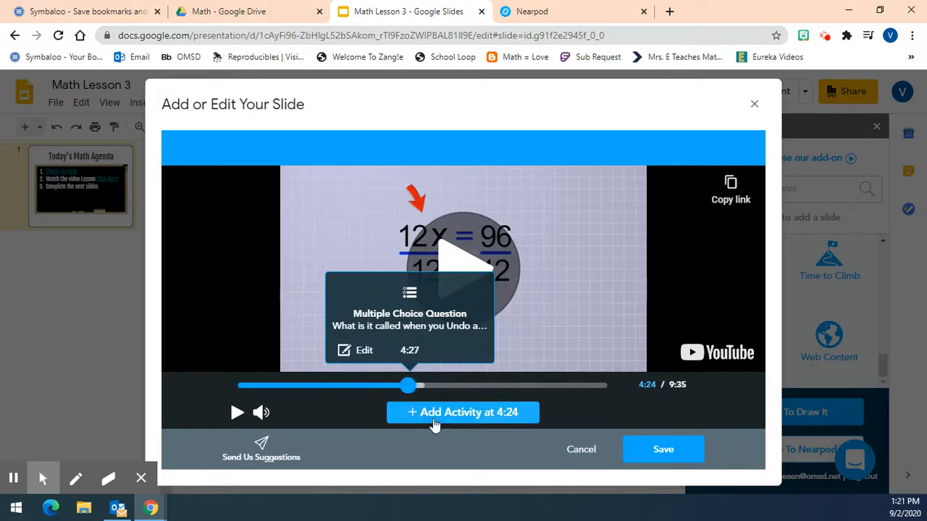
click(439, 412)
click(516, 315)
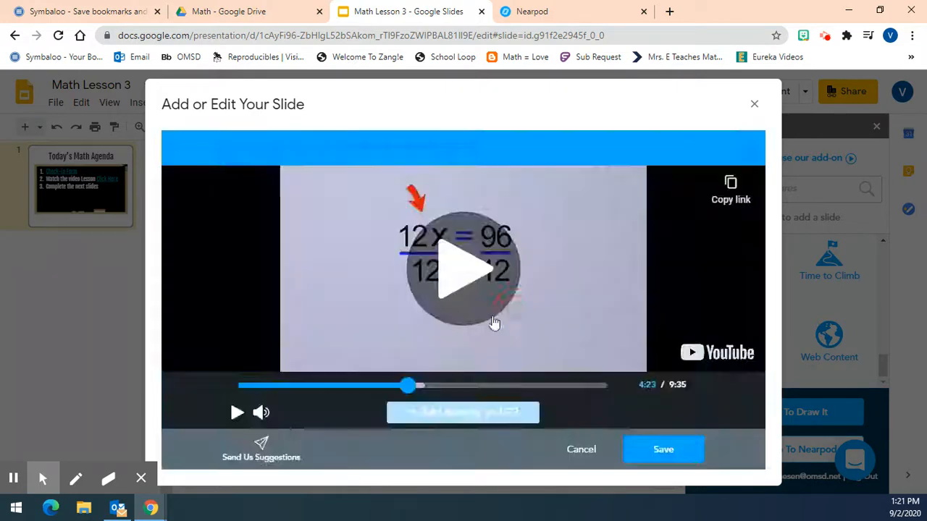
Enter the second question as "When there is no operation symbol shown what operation will you do?"
click(299, 205)
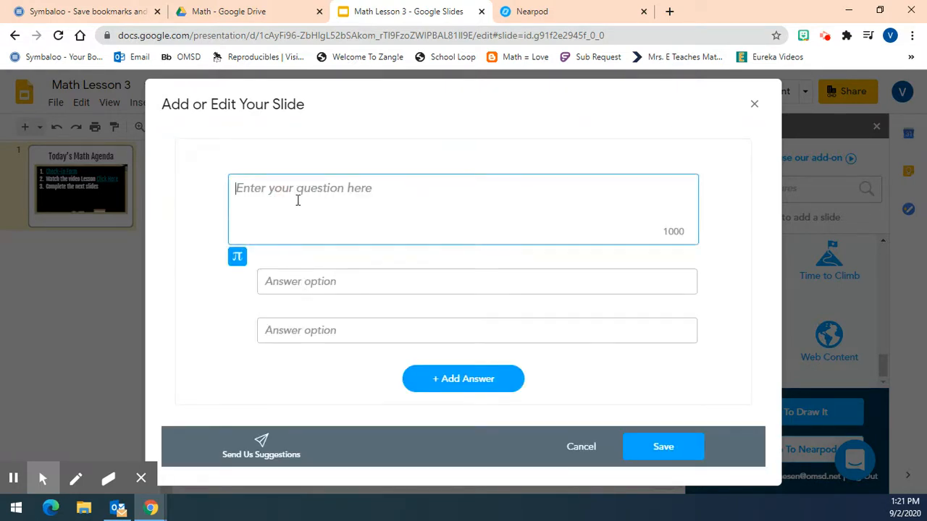
text(Wha)
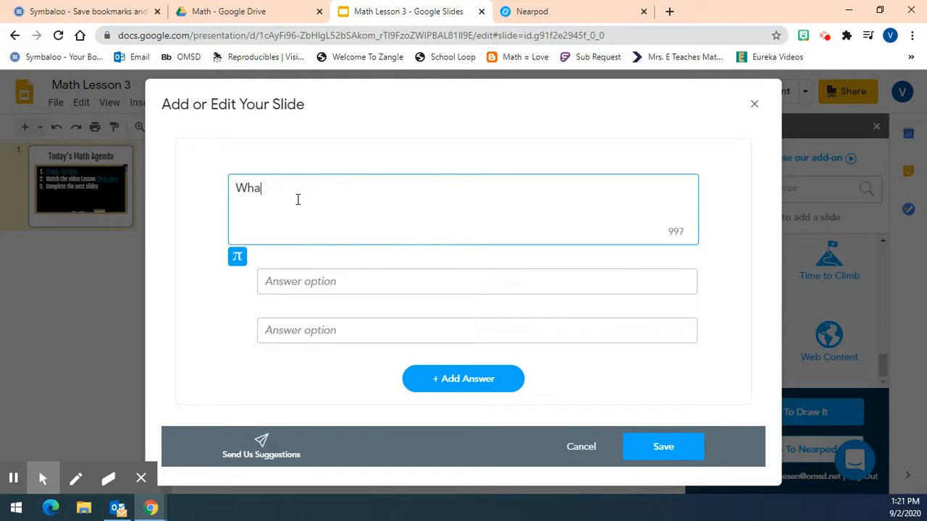
text(n there is no multiplication symbol)
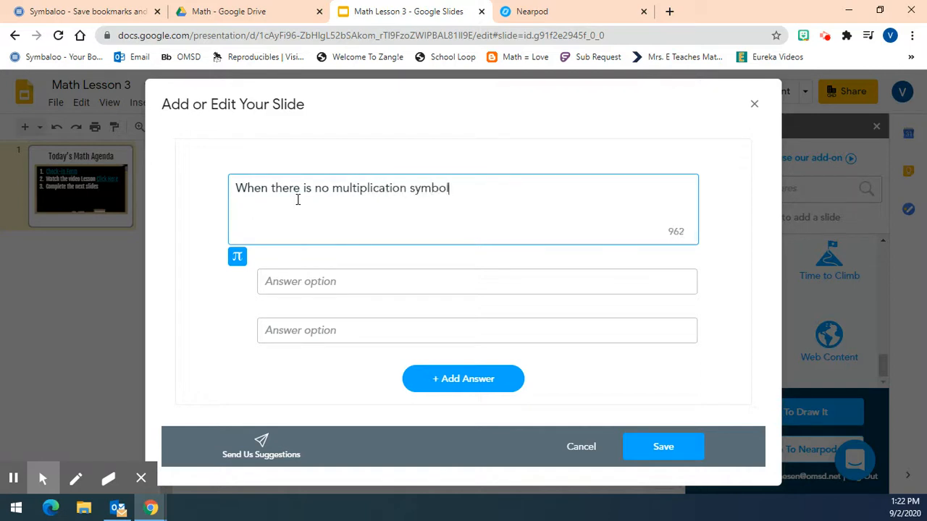
double_click(394, 190)
text(operation)
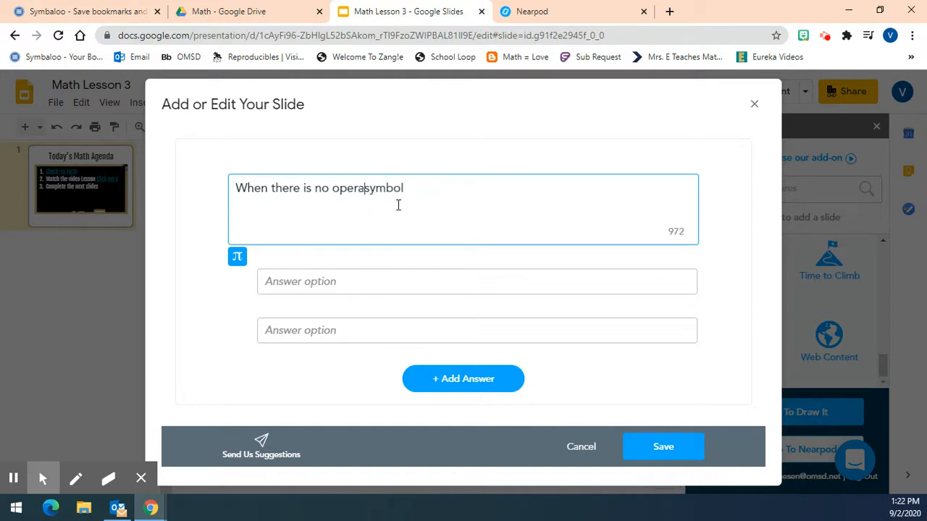
click(486, 184)
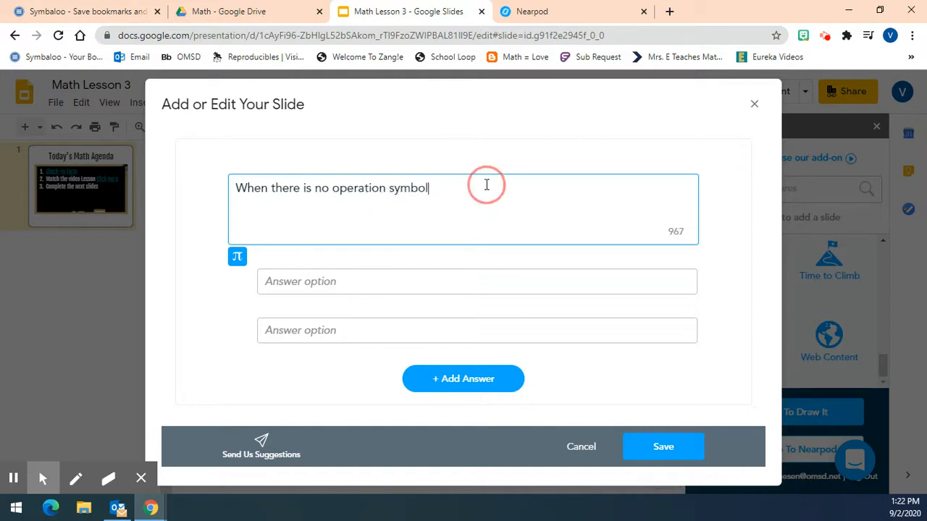
text(shown what operation)
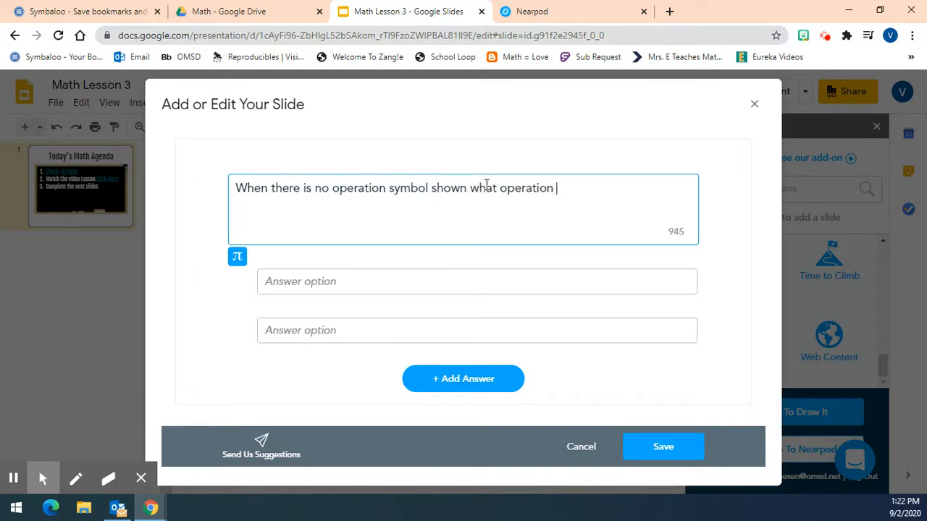
text( will you do?)
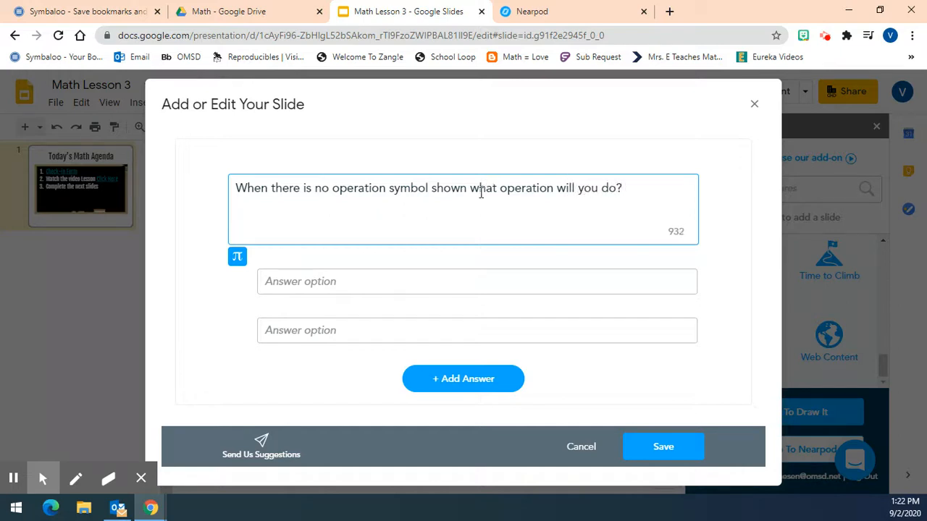
Enter "add" and "subtract" as the first two answer options of the question
click(402, 282)
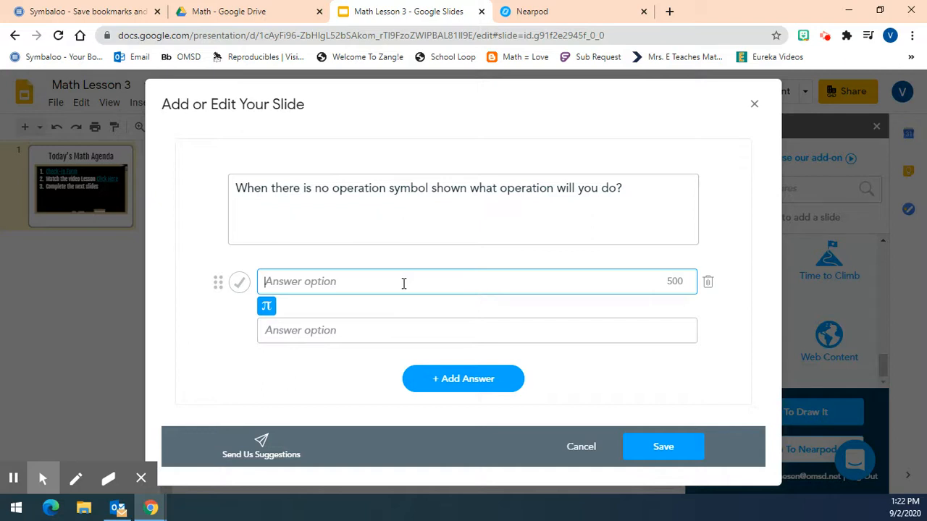
text(add)
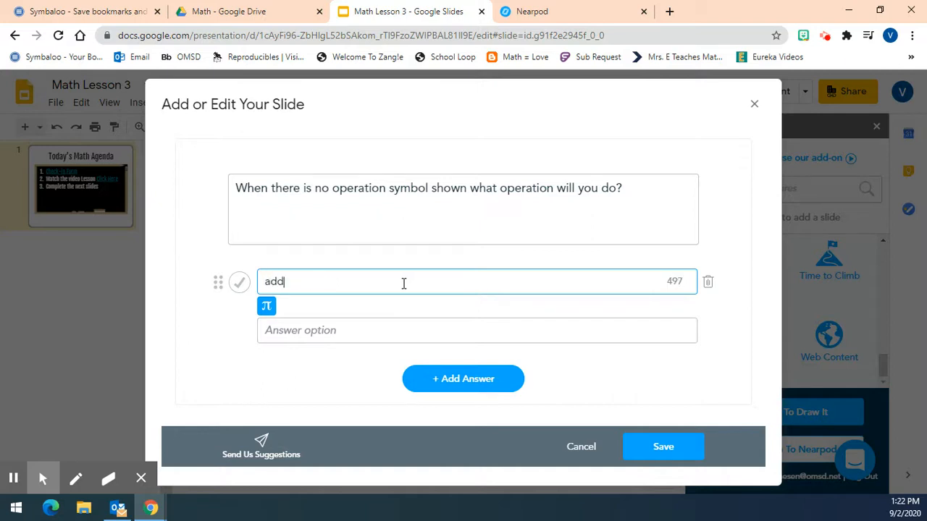
click(322, 330)
text(su)
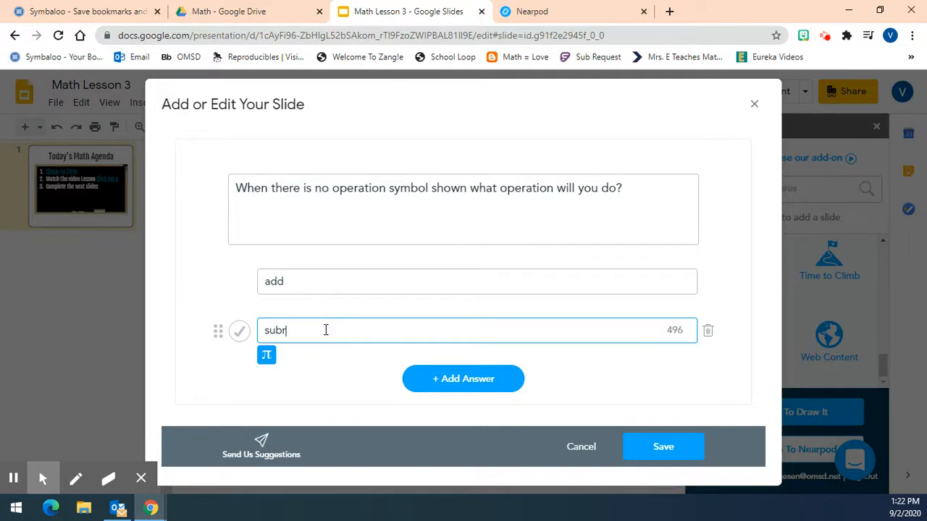
text(btract)
Add "multiply" as a third answer marked correct, and save the question and the interactive video slide
click(465, 382)
click(317, 353)
text(multiply)
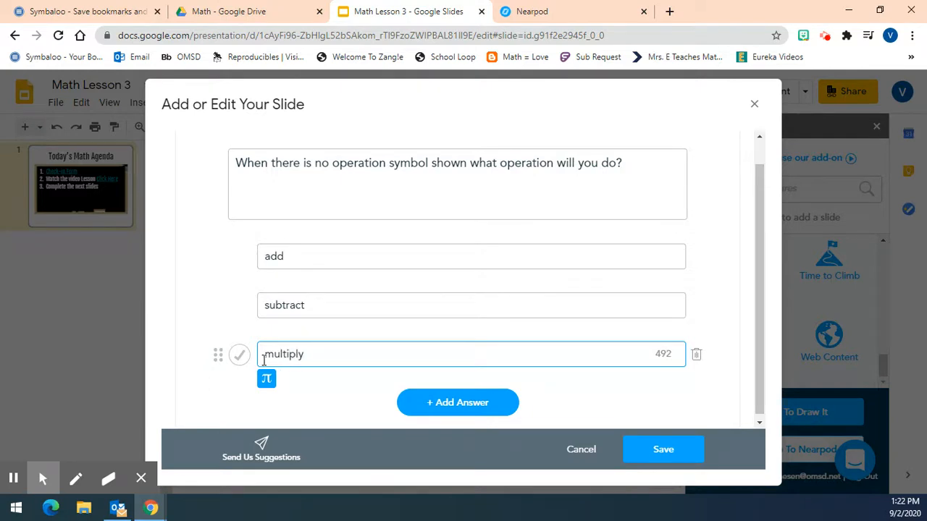
click(242, 355)
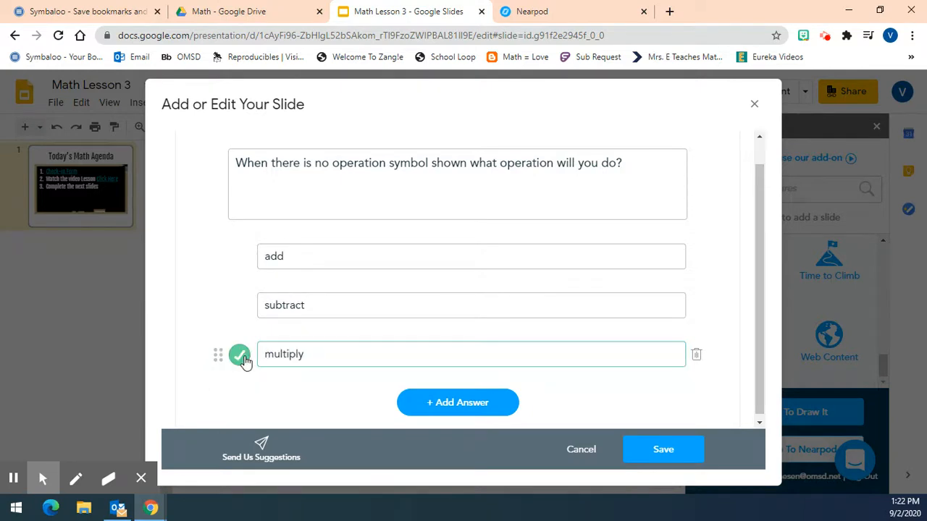
click(655, 455)
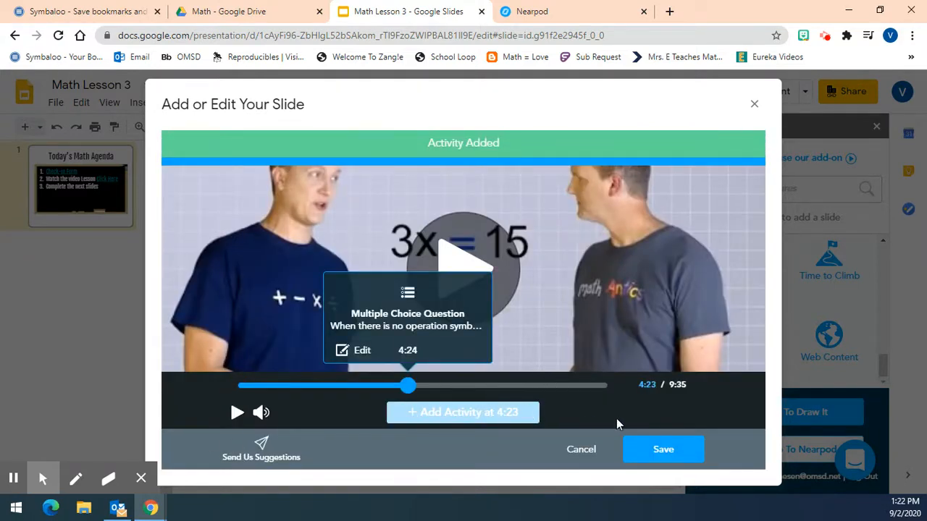
click(664, 451)
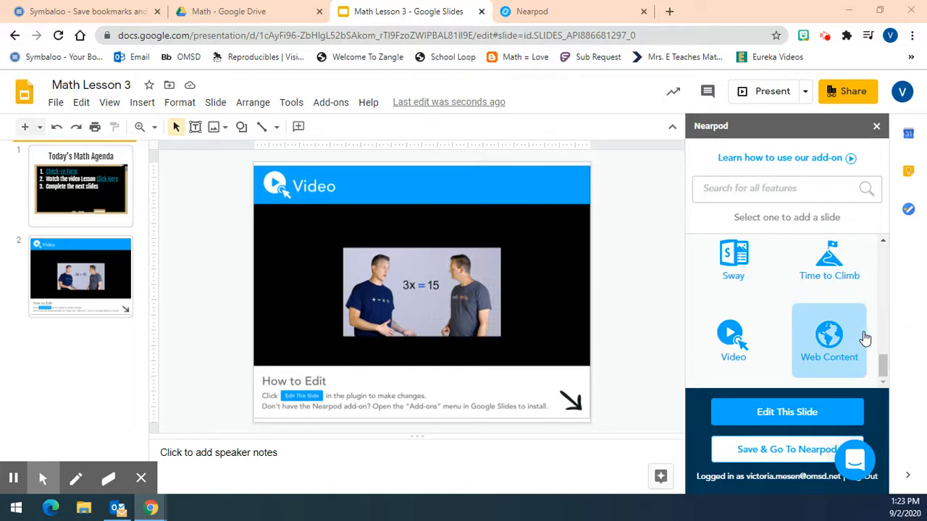
Insert a PhET simulation slide with Equality Explorer: Solve It! from the Math: Middle School category
scroll(864, 338, up, 1)
scroll(864, 338, up, 1)
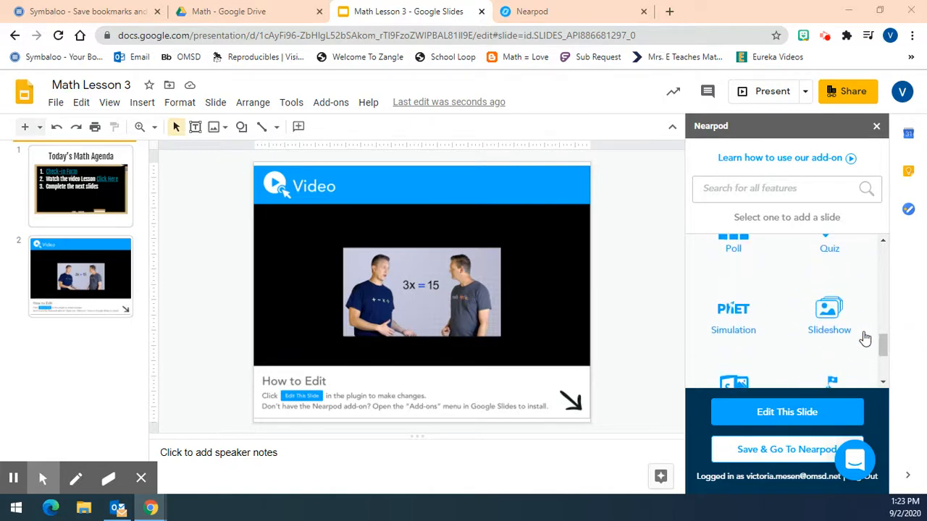
click(735, 311)
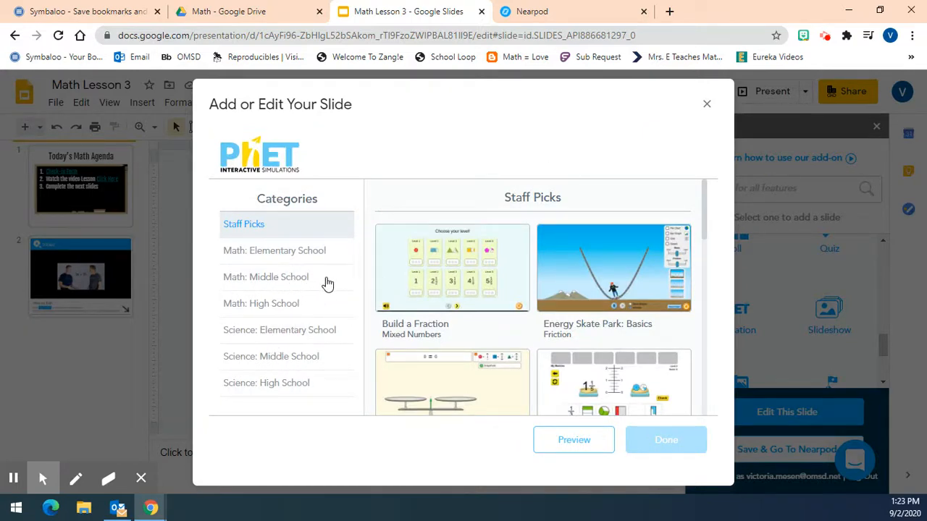
click(328, 283)
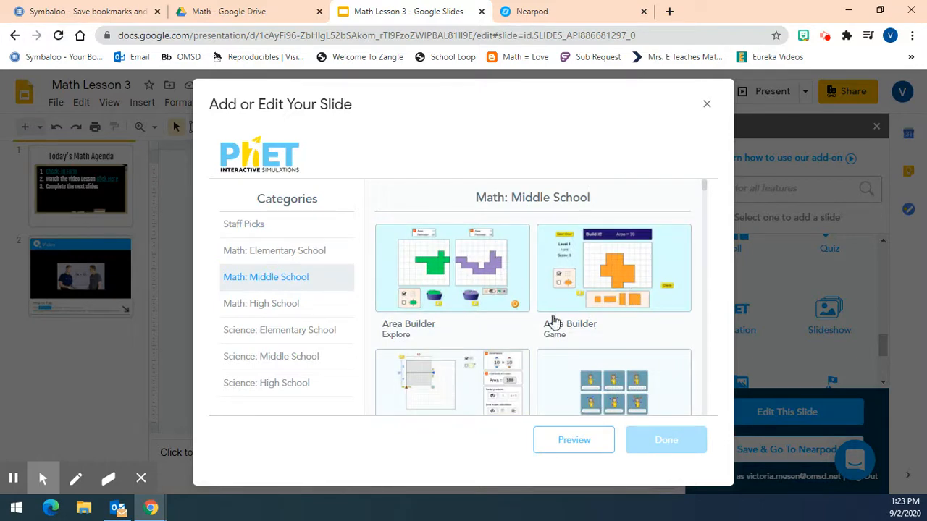
scroll(552, 330, down, 3)
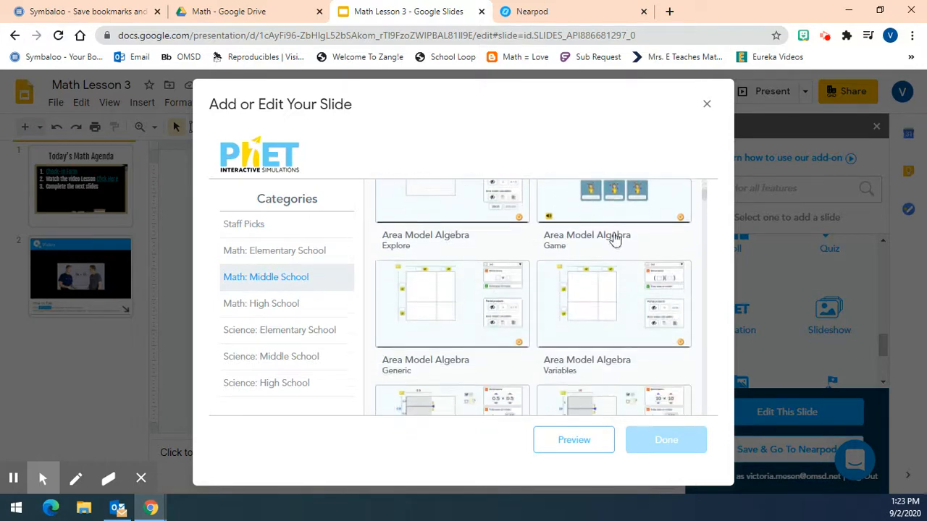
drag(701, 194, 722, 265)
click(458, 263)
click(666, 439)
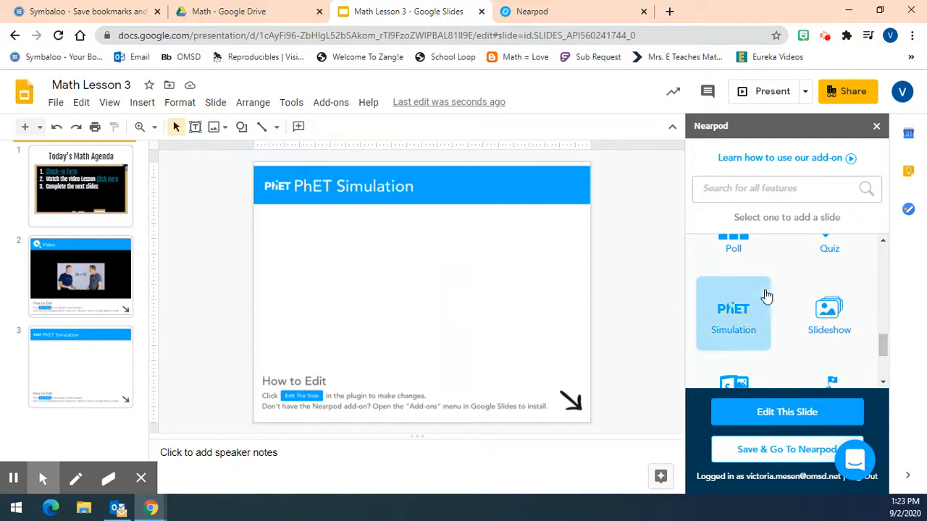
click(727, 321)
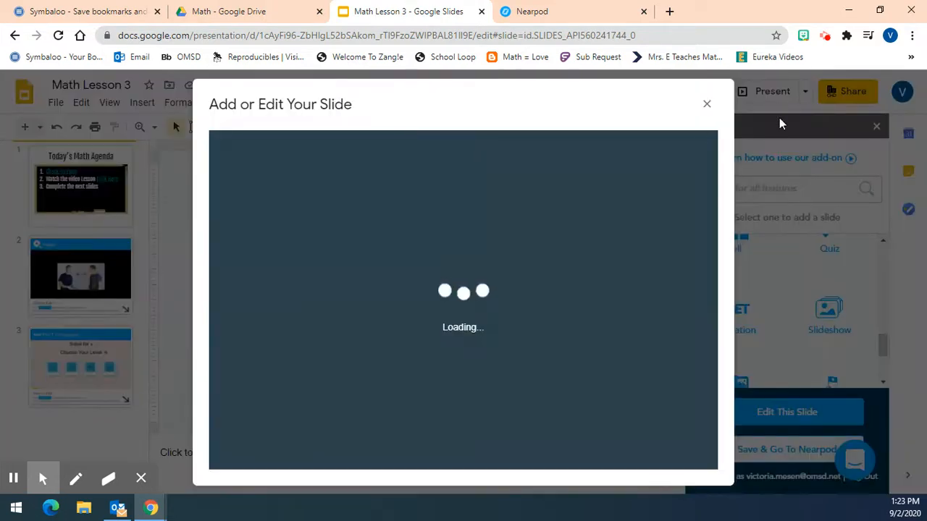
click(706, 105)
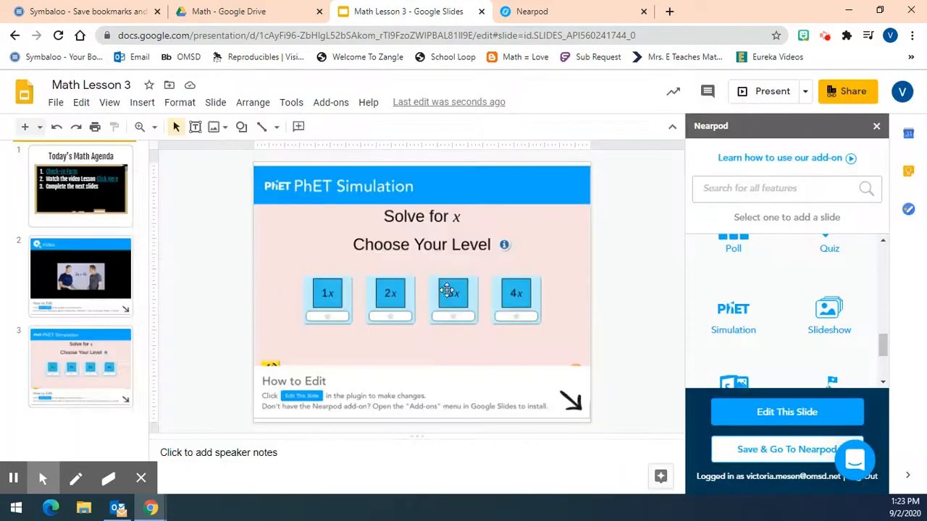
click(321, 297)
Preview the Equality Explorer: Solve It! simulation from the Math: Middle School category
click(733, 320)
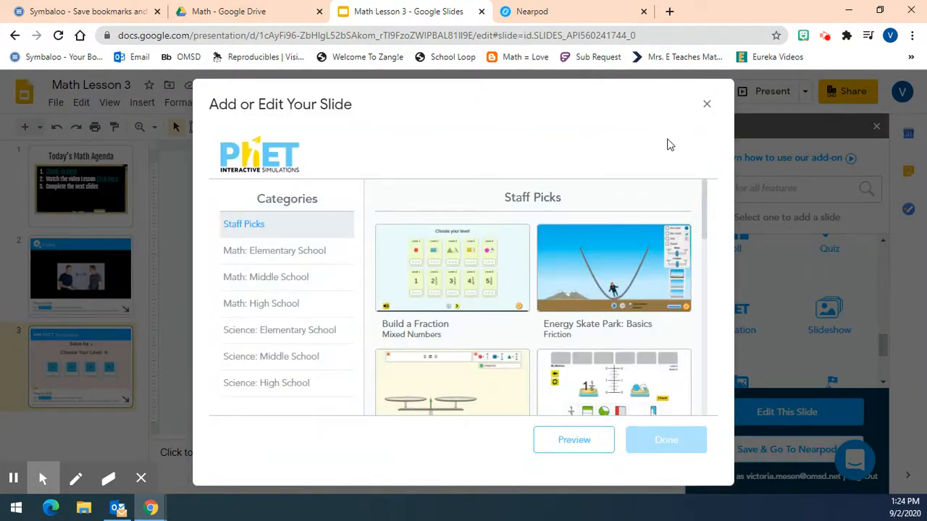
click(310, 281)
drag(706, 196, 721, 265)
click(472, 260)
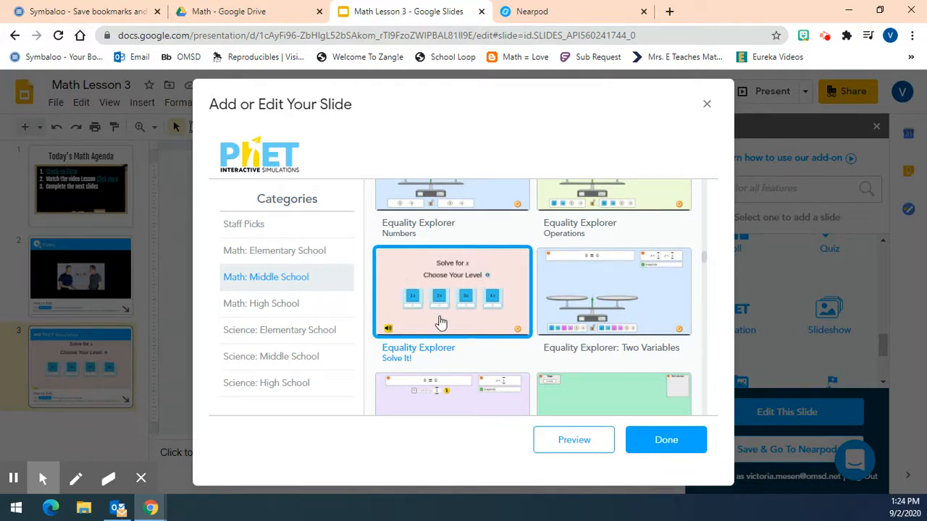
click(559, 443)
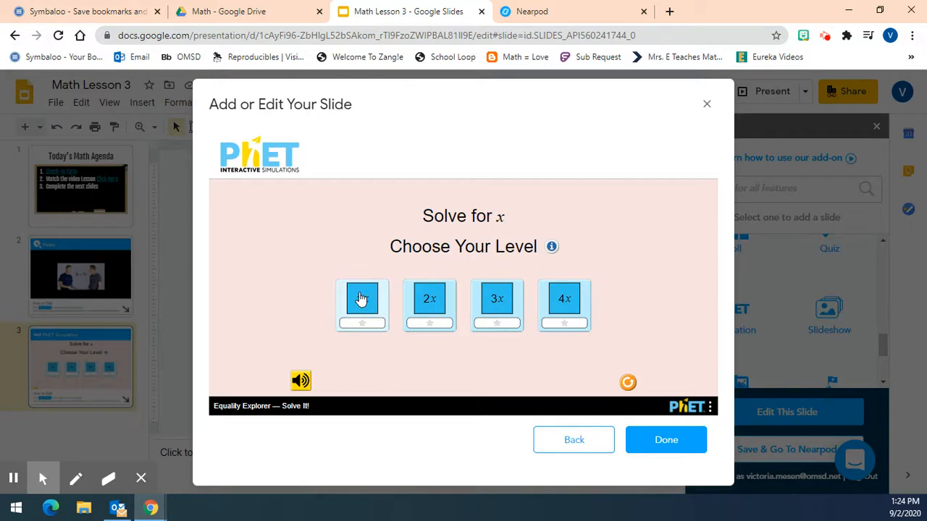
Try level 1 in the preview by dividing both sides of 18 = 6x by 6, and continue to the next equation
click(361, 299)
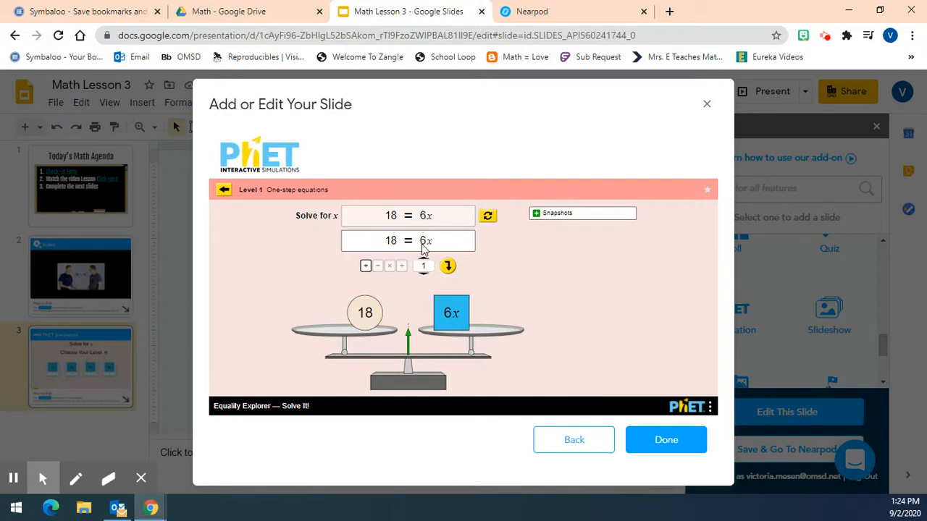
click(402, 267)
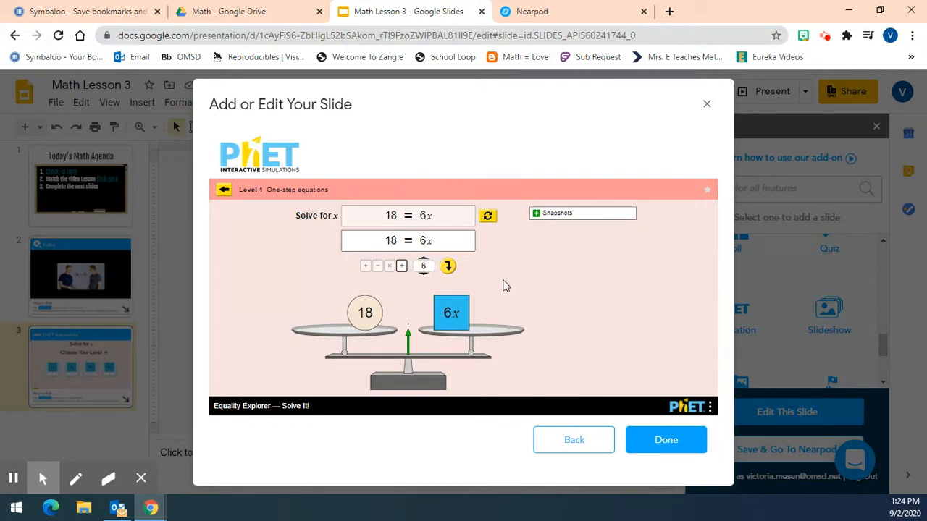
click(449, 267)
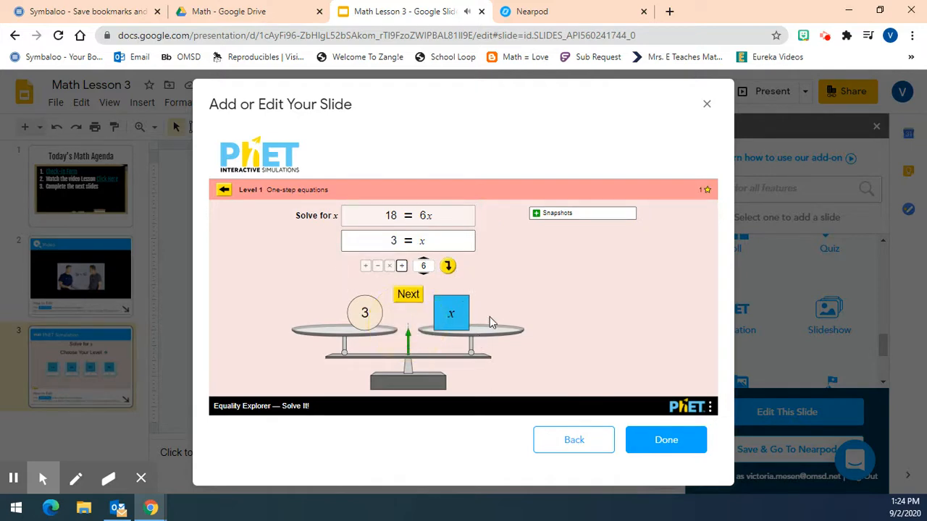
click(418, 298)
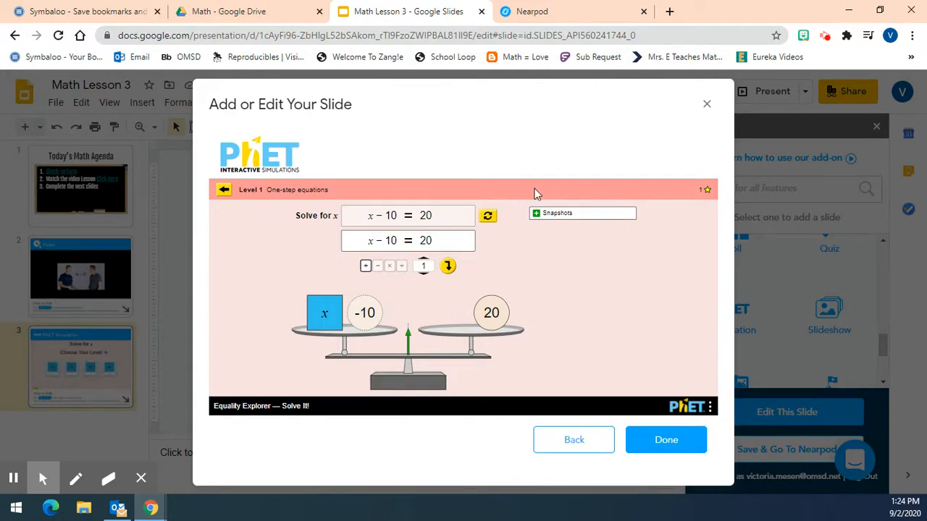
View a level 4 equation in the simulation preview and leave the simulation picker without adding another slide
click(226, 192)
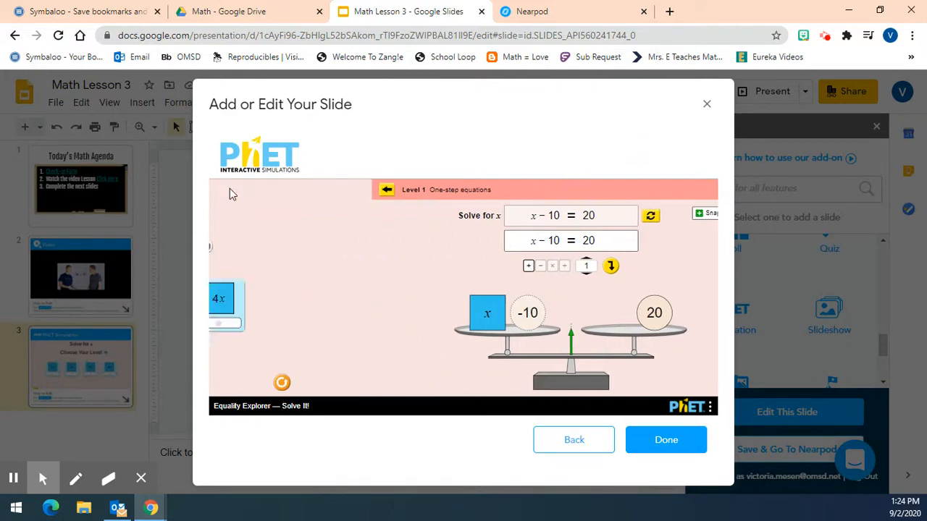
click(564, 299)
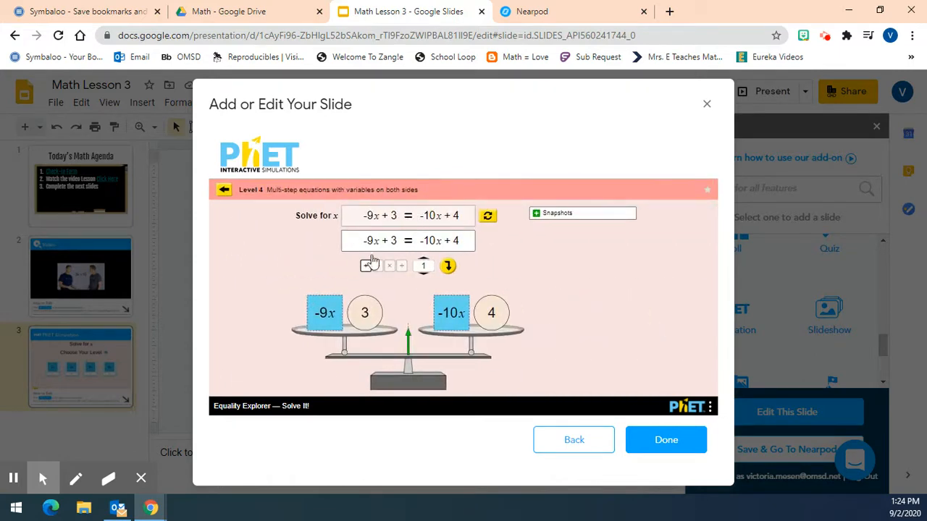
click(708, 106)
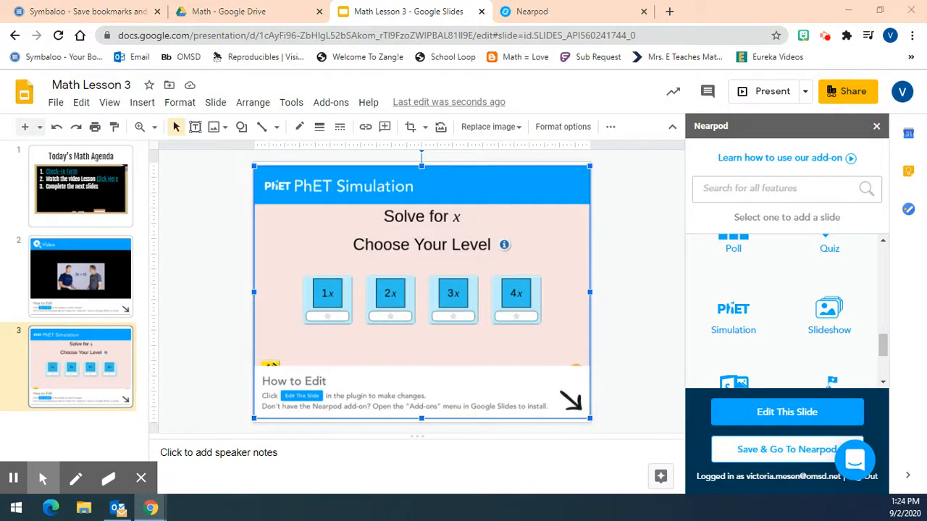
click(734, 304)
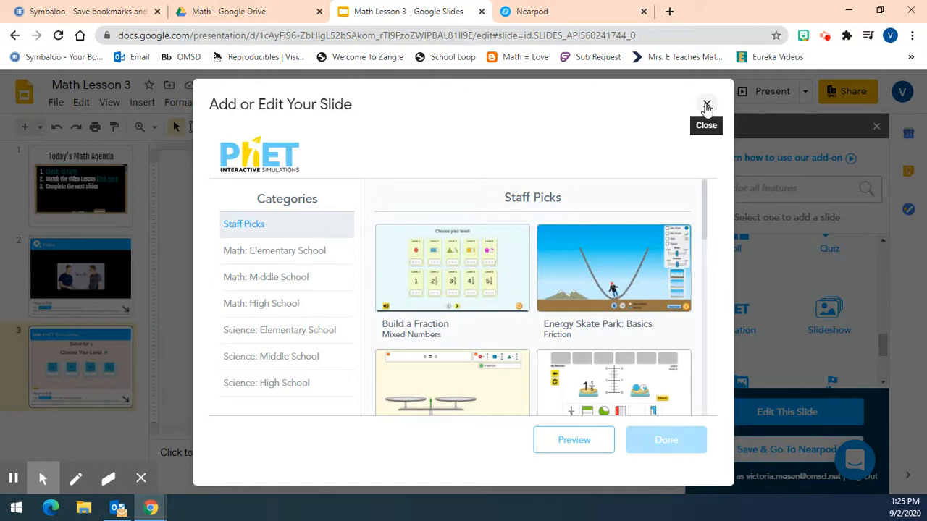
click(707, 106)
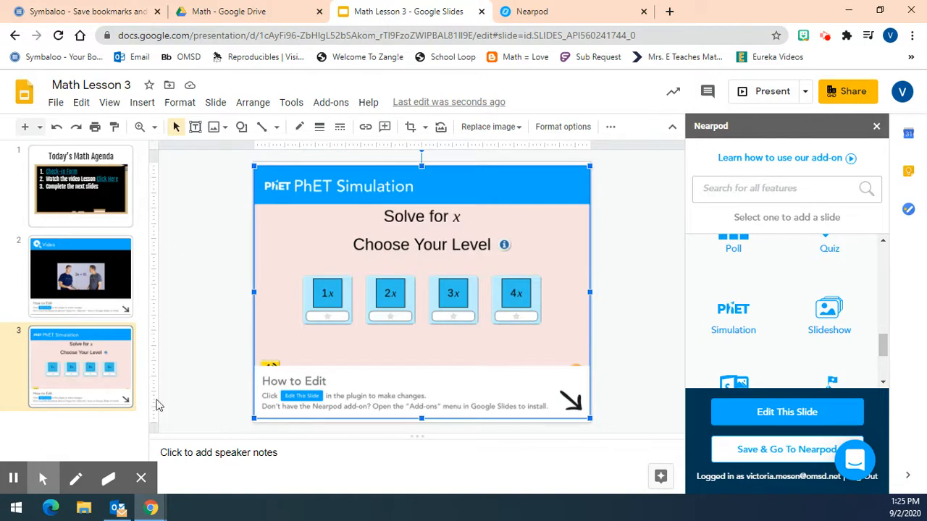
Create a Matching Pairs activity with the instructions "Match the pairs below with the step to solve for the unknown"
scroll(840, 319, down, 2)
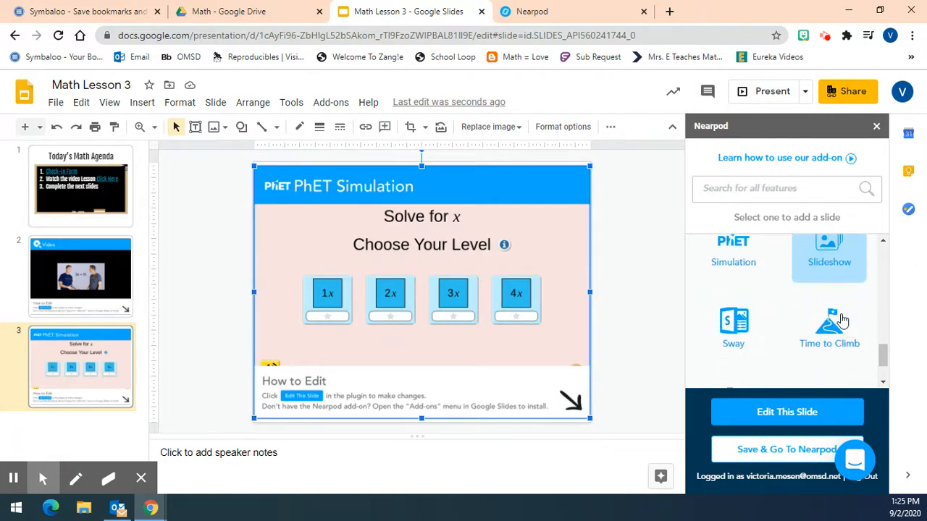
scroll(842, 319, up, 5)
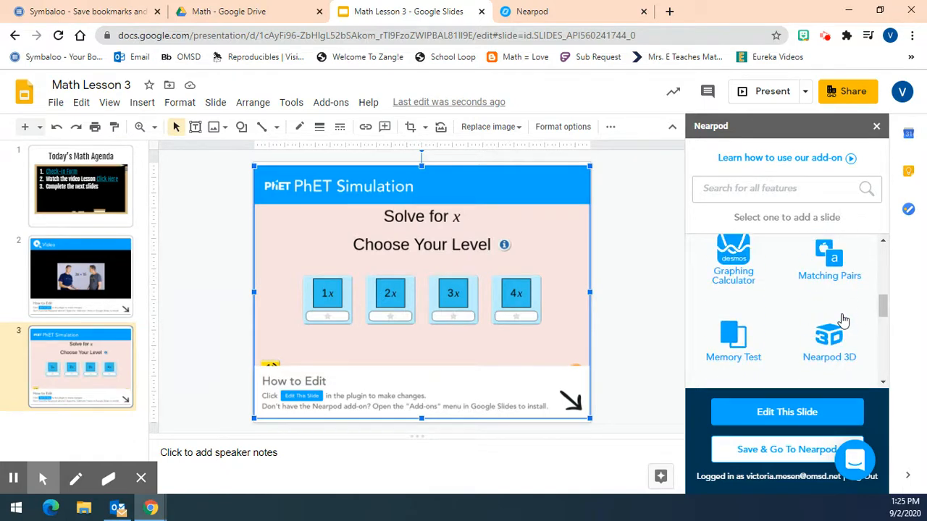
click(838, 278)
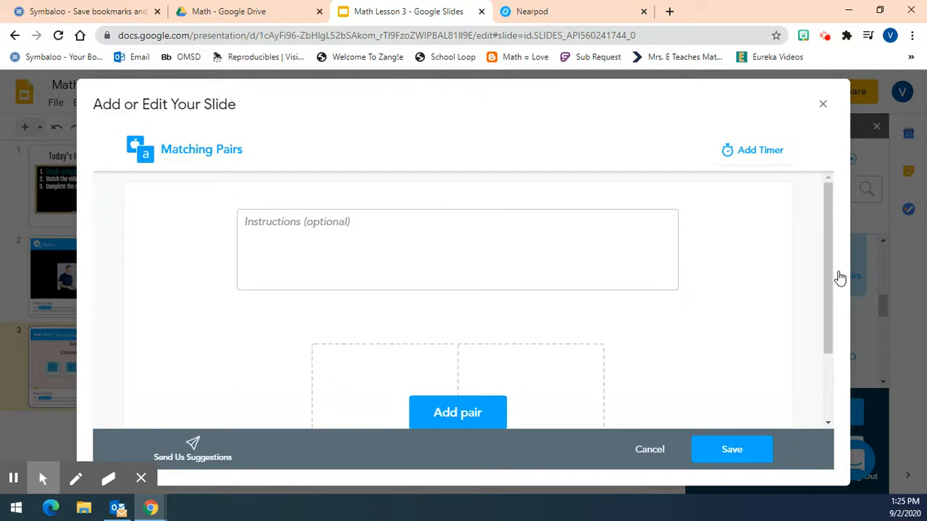
scroll(472, 239, down, 1)
scroll(471, 239, up, 1)
click(471, 239)
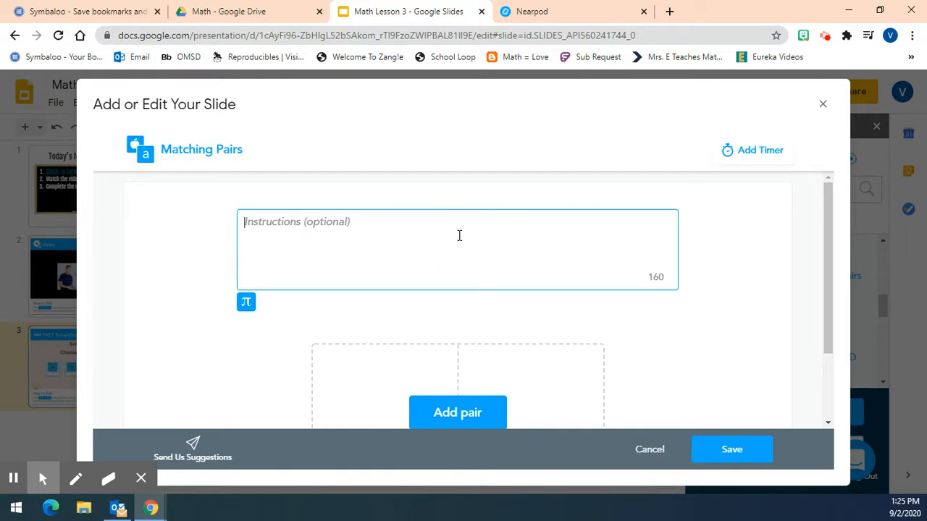
text(Mat)
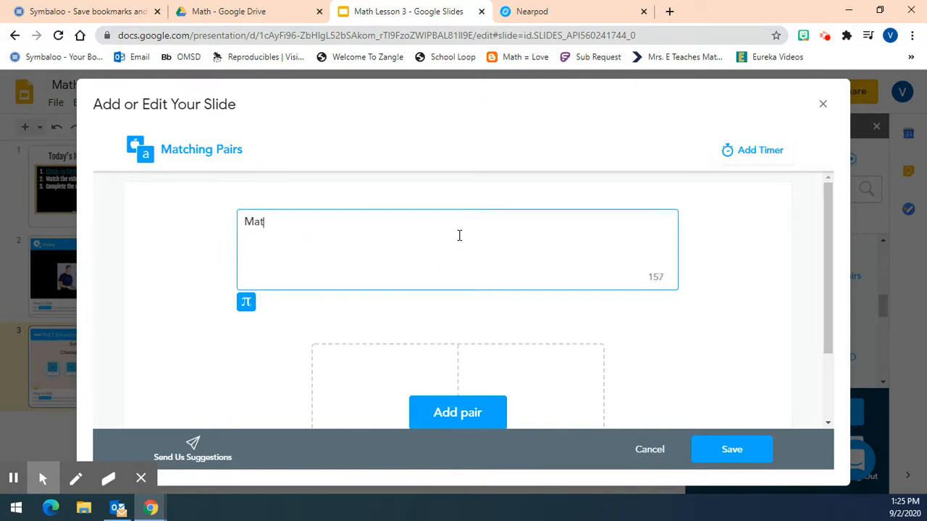
text(ch the pairs below with the step to s)
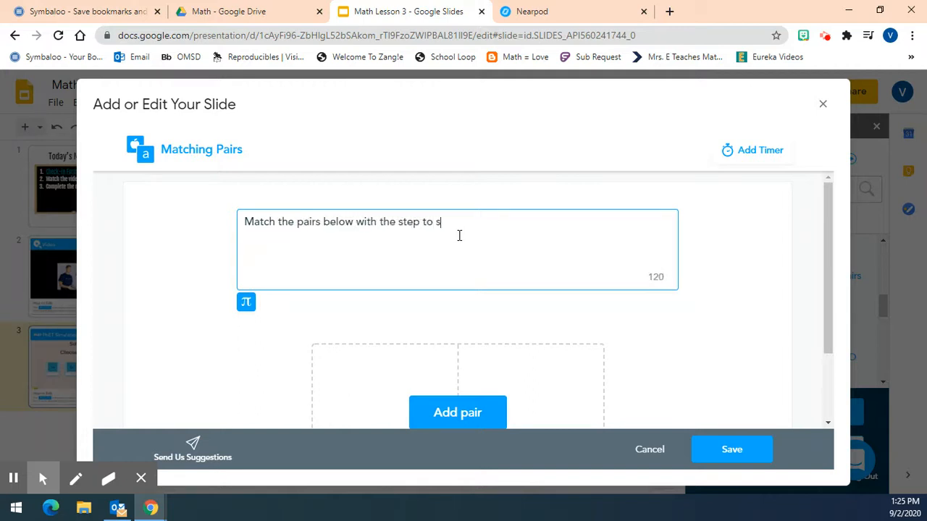
text(r the unknown.)
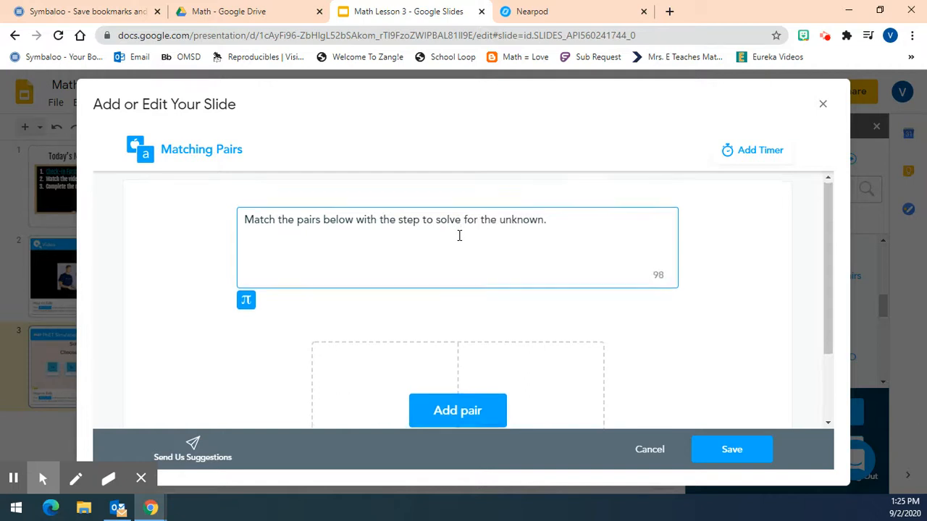
Start the first matching pair and enter the equation "2x + 5 = 19" as its first item
scroll(459, 239, down, 2)
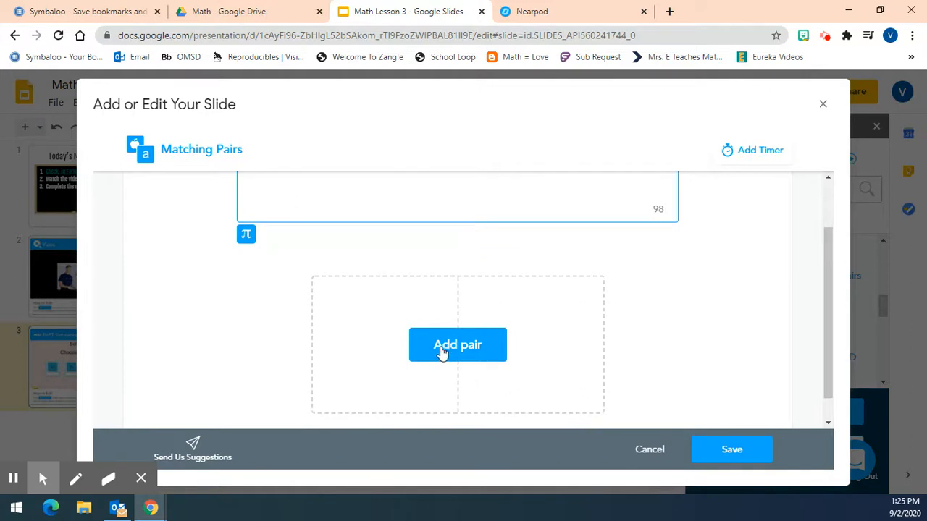
click(441, 347)
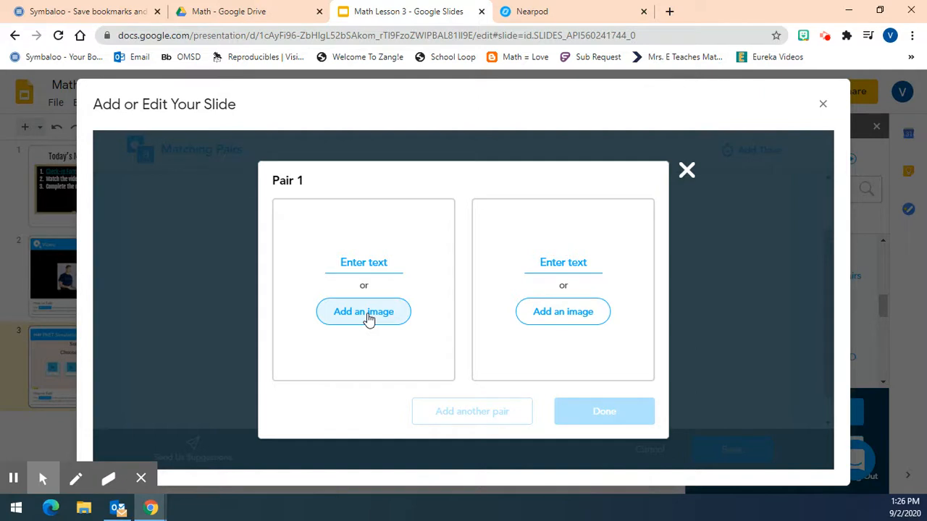
click(374, 263)
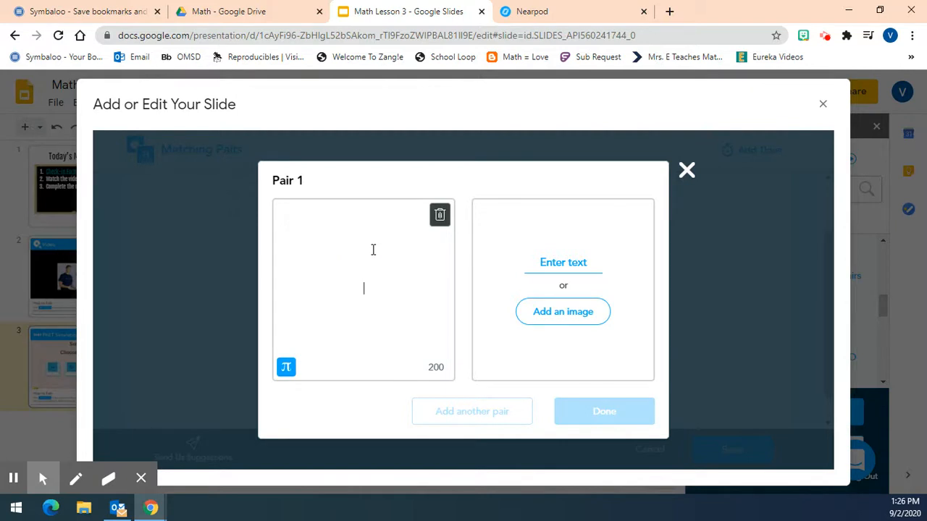
text(2x + 5 = 10)
key(BackSpace)
text(9)
Enter "First Step: Subtract 5 from both sides" as the match for the equation in Pair 1
click(574, 262)
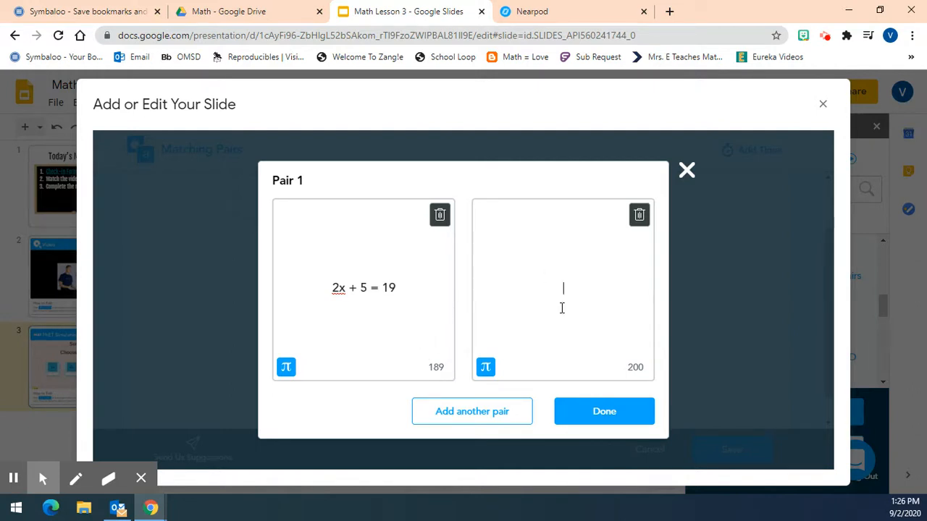
text(First Step: Sub)
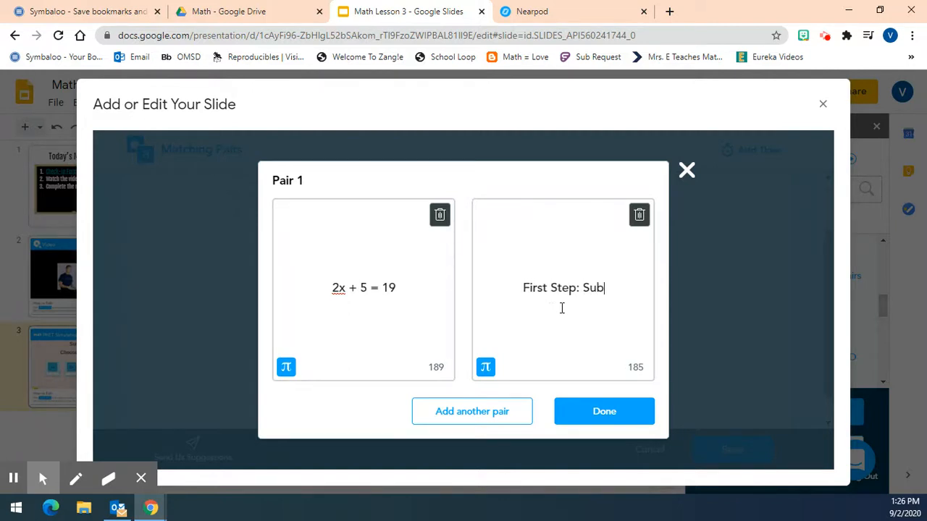
text(tract 5 fr)
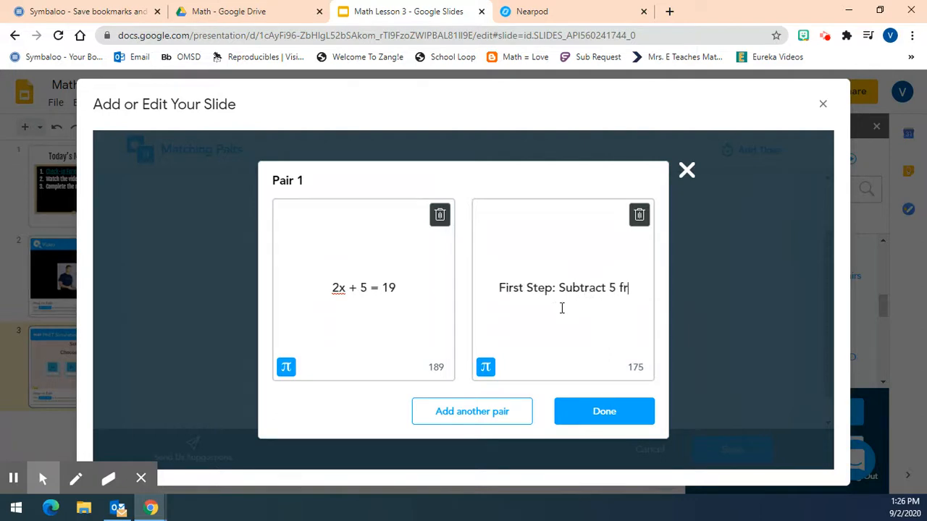
text(om both sides)
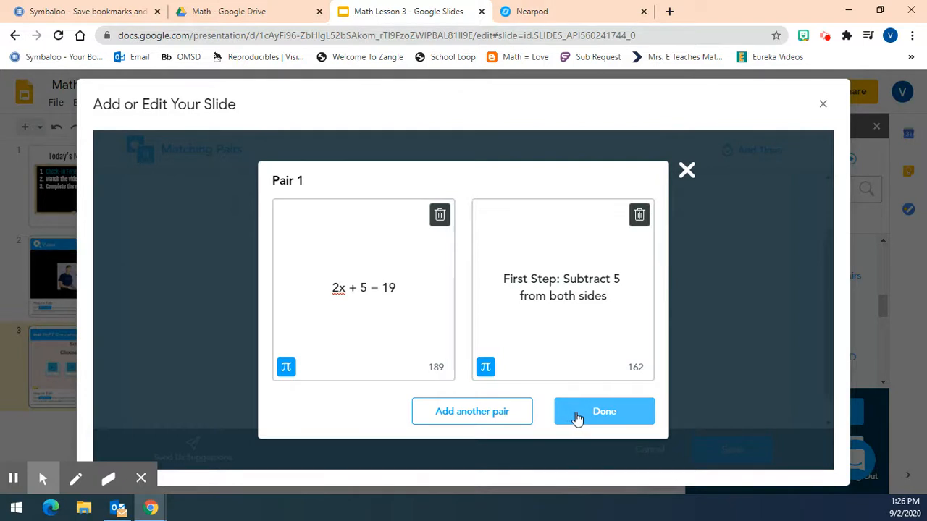
Add a second pair that matches "2x = 10" with "Divide both sides by 2"
click(507, 411)
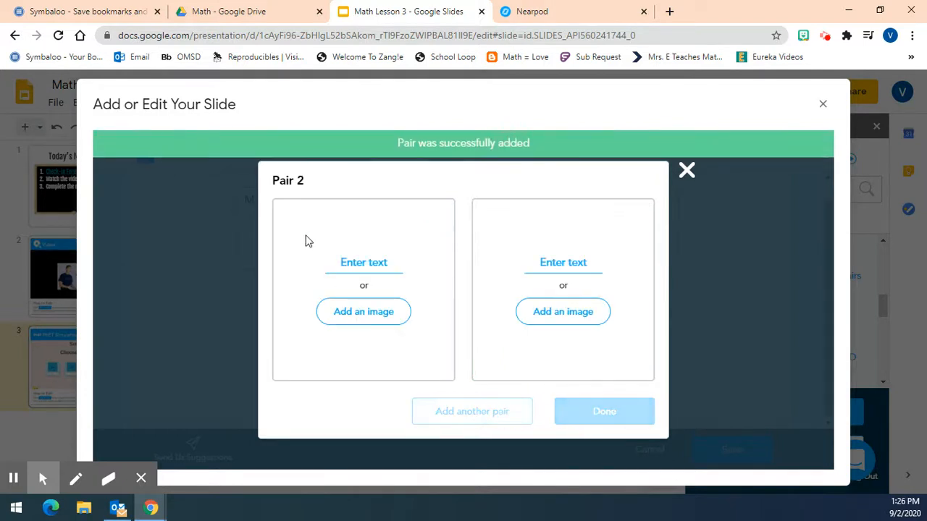
click(387, 266)
text(2x = 10)
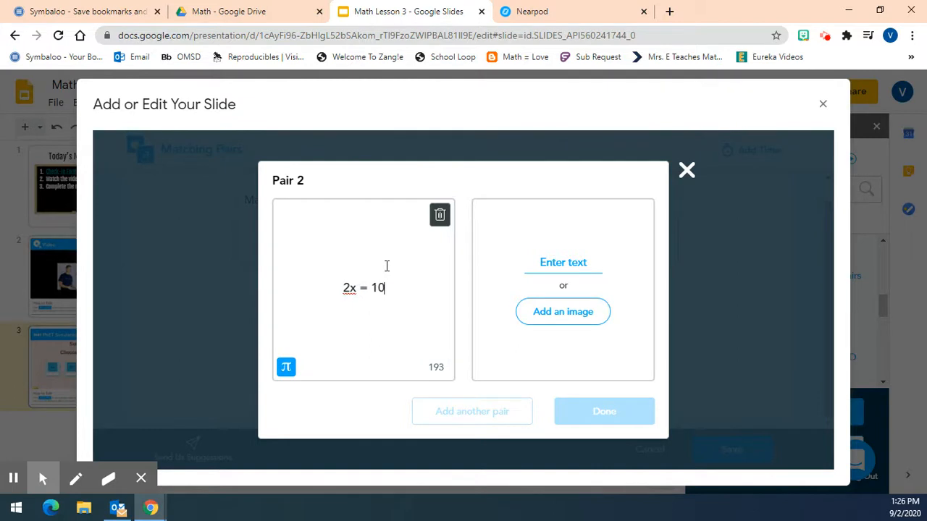
click(576, 260)
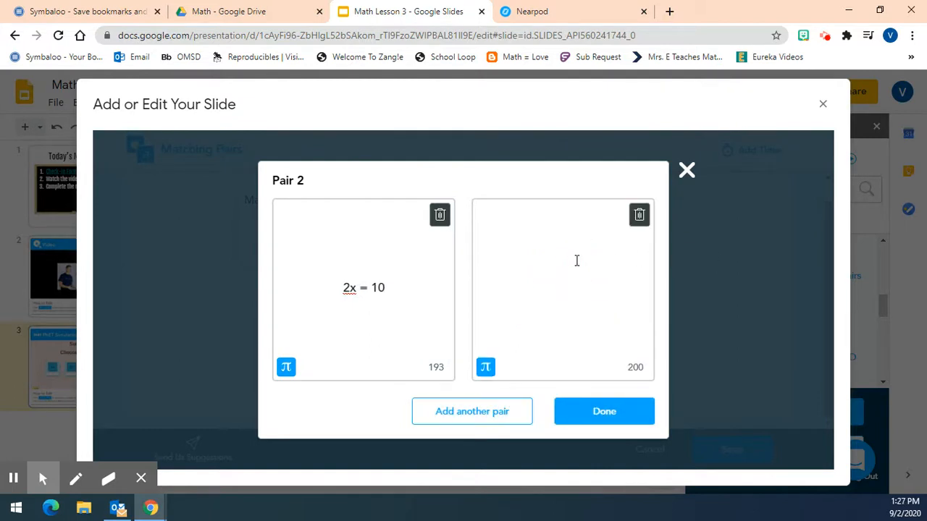
text(Divide both sides by 2)
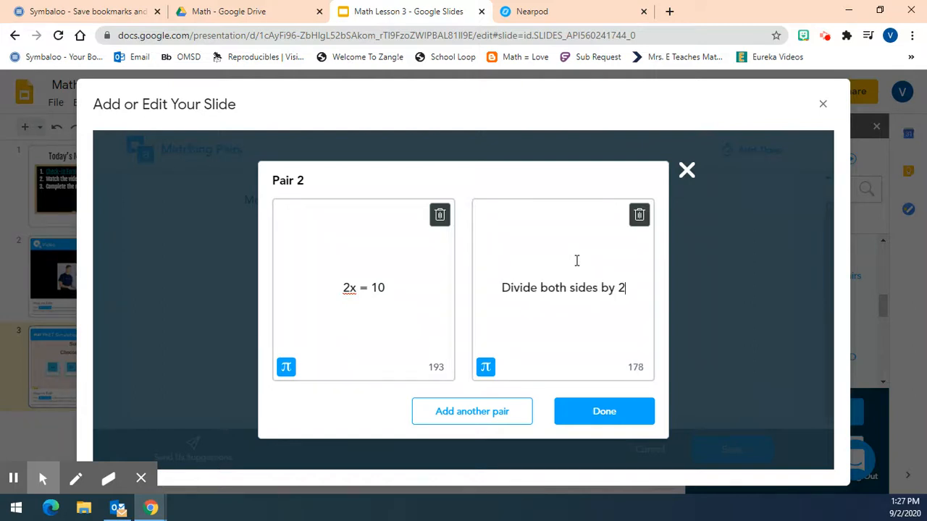
Add a third pair with the equation "2x + 5 = 19" as its first item
click(469, 406)
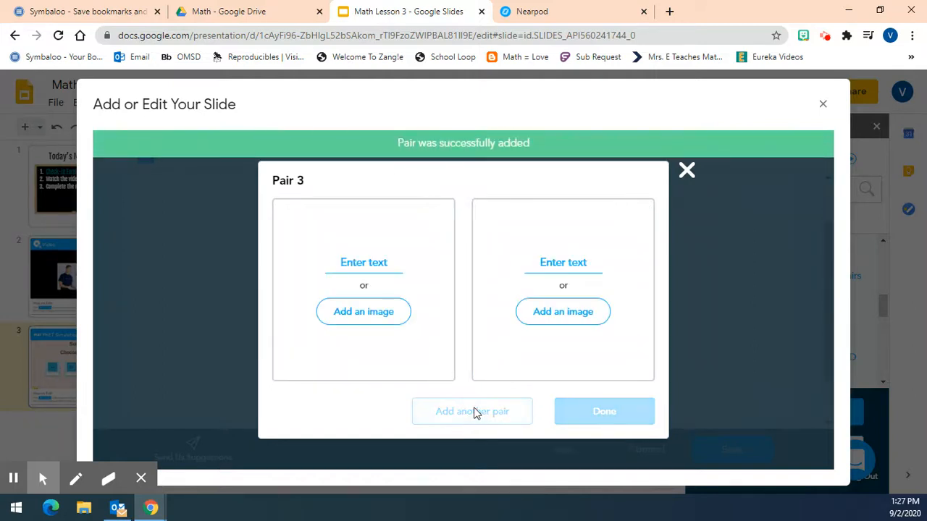
click(364, 265)
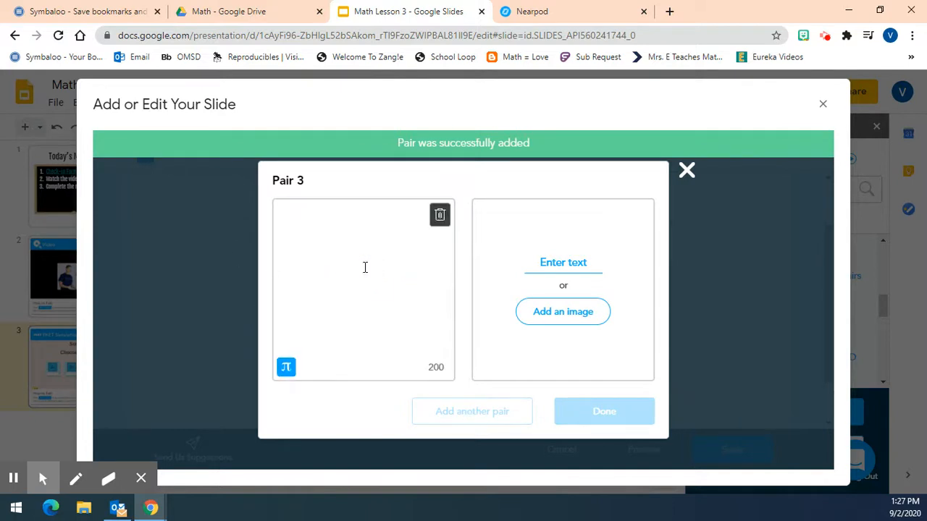
text(2x )
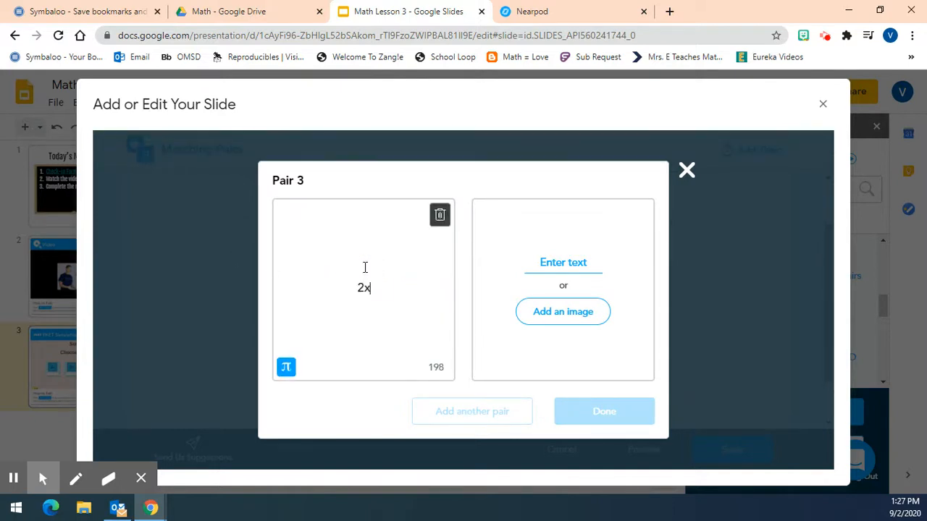
text(+ 4)
key(BackSpace)
text(5 = 19)
Enter "Second Step: Divide both sides by 2" as the match in Pair 3 and finish adding pairs
click(554, 266)
text(Second Step:)
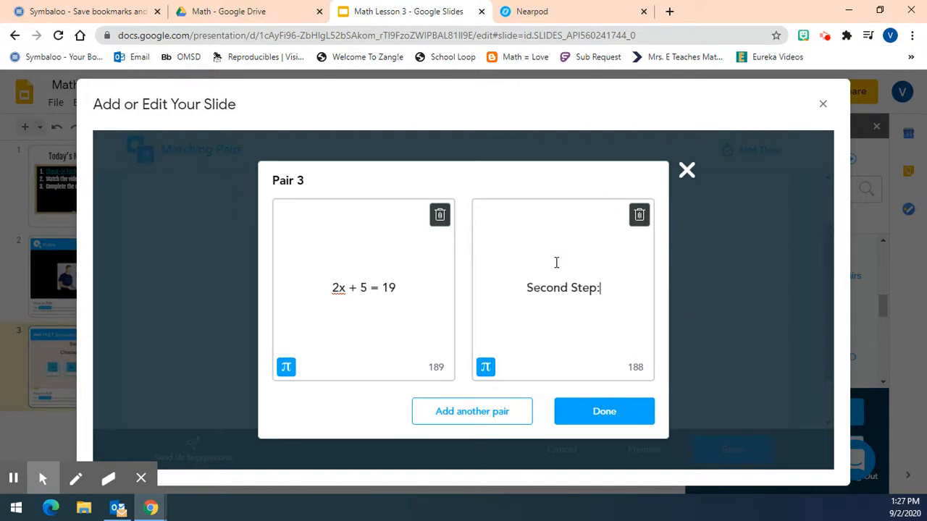
text( Diid)
key(BackSpace)
key(BackSpace)
text(vide both)
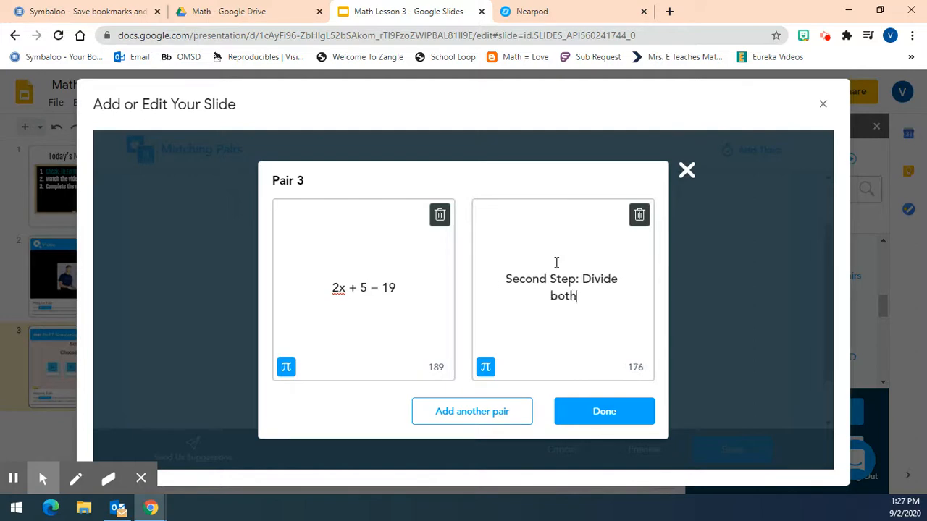
text( sides by 2)
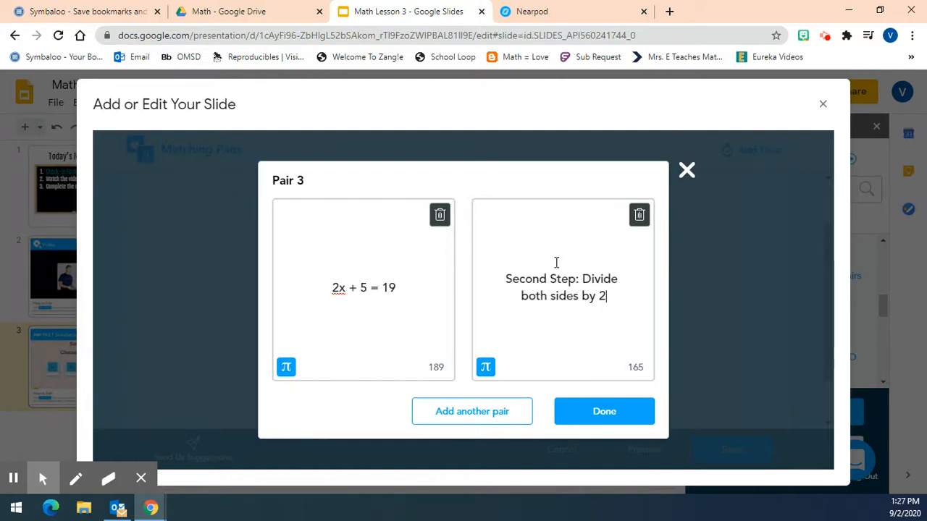
click(624, 422)
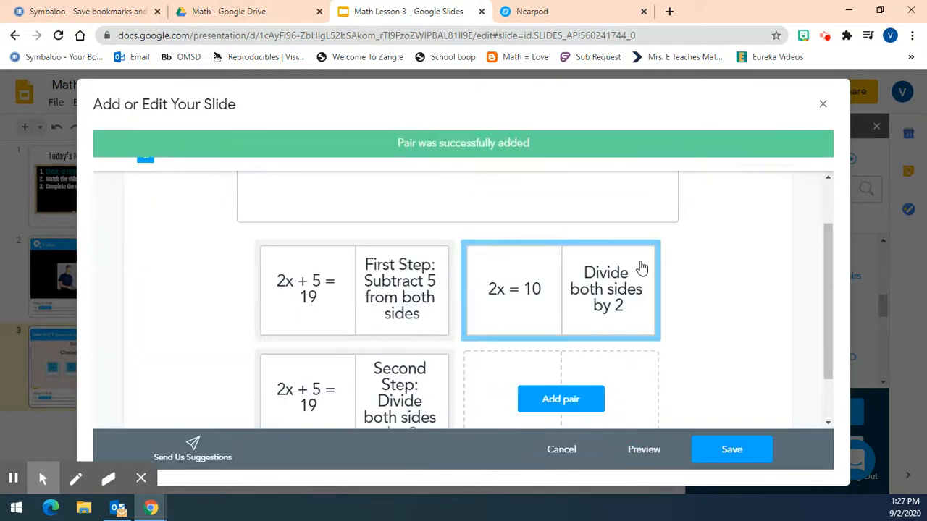
Preview the Matching Pairs activity with its three equation pairs
scroll(695, 304, down, 2)
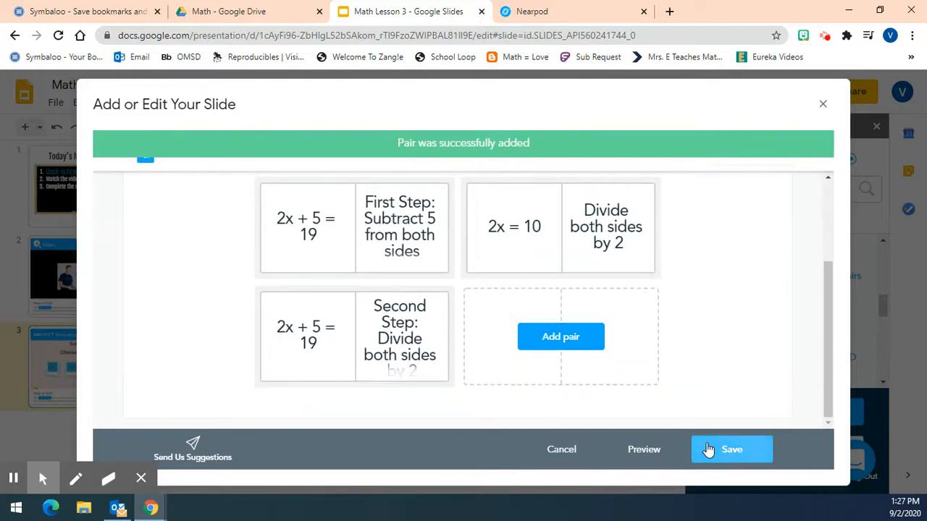
click(642, 456)
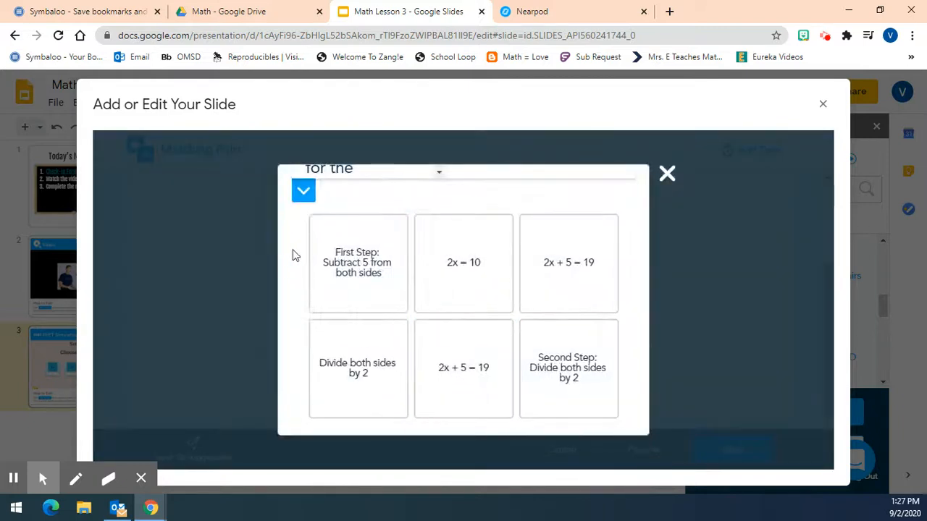
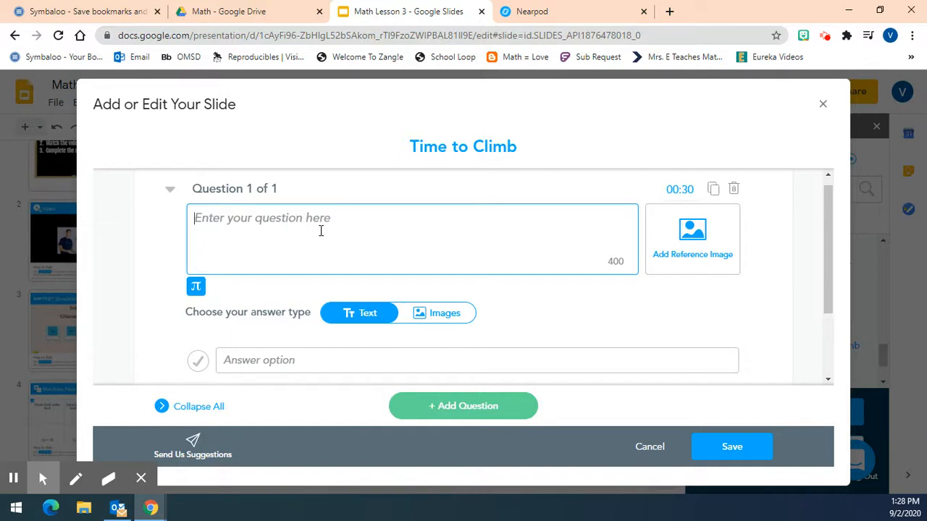
Enter "What is an inverse operation?" as the first Time to Climb question
text(What is)
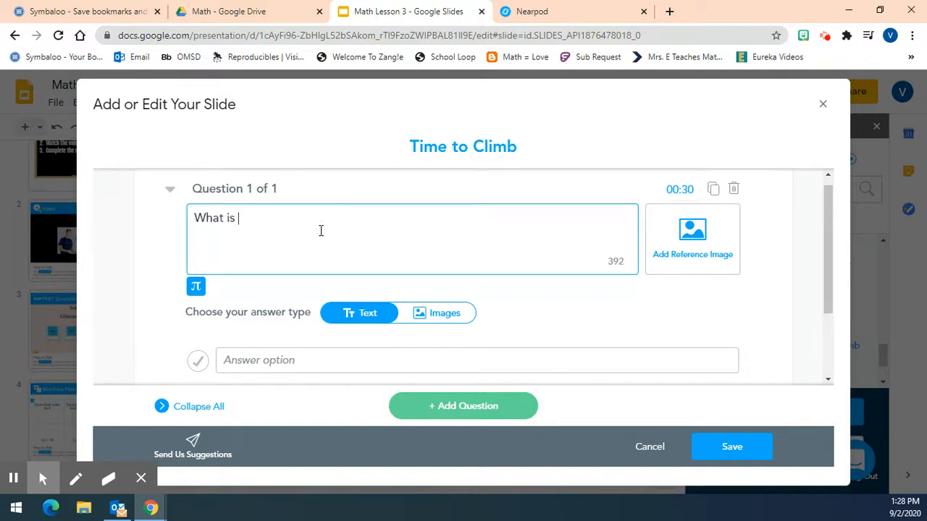
text( an inverse operation)
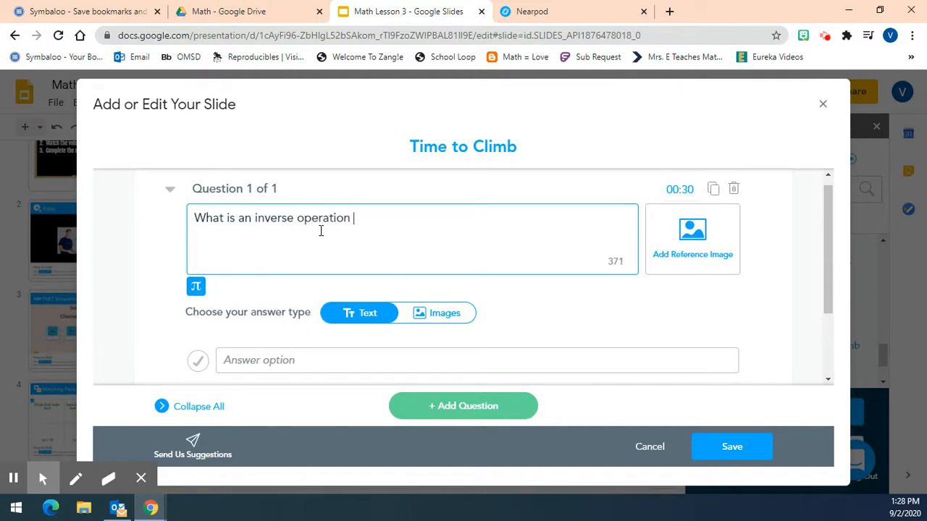
text(?)
Add the text answer options "Doing the opposite", "Adding" and "Solving for x" to the inverse operation question
click(291, 360)
text(Doing the opposite)
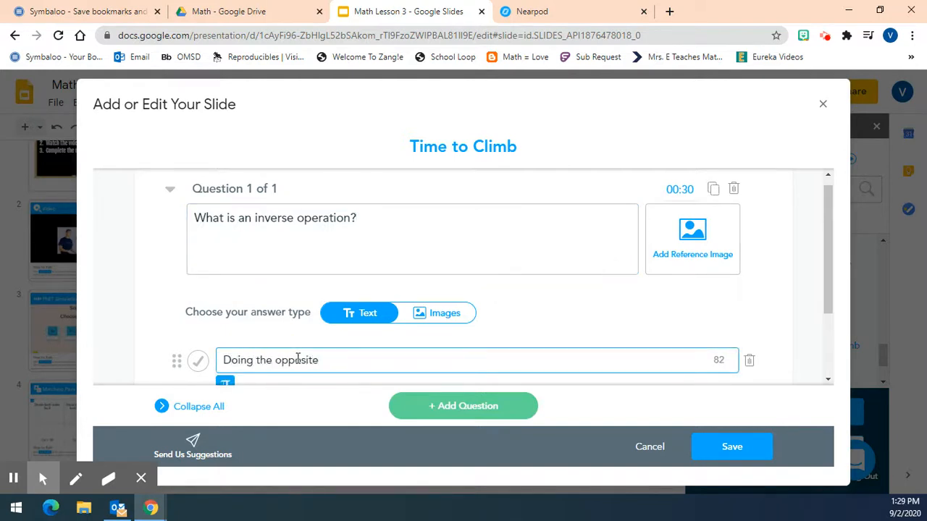
key(Return)
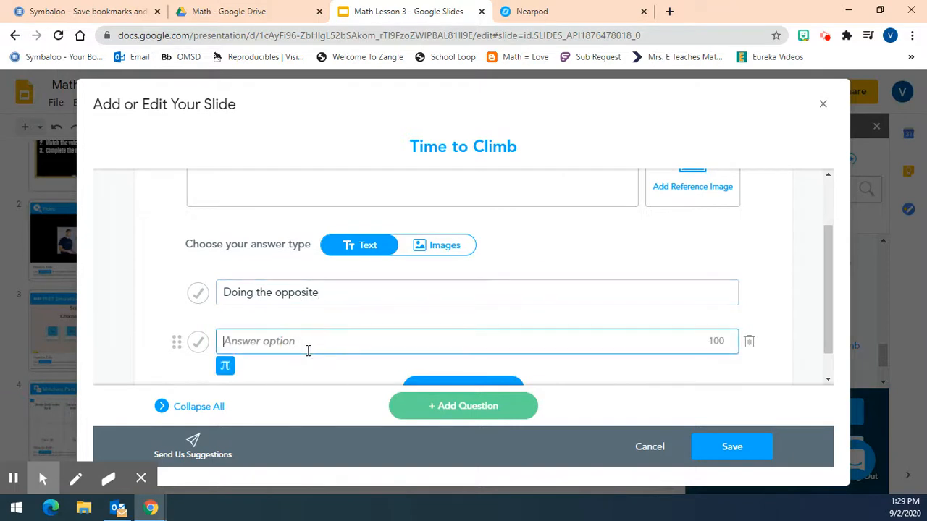
text(add)
key(BackSpace)
key(BackSpace)
key(BackSpace)
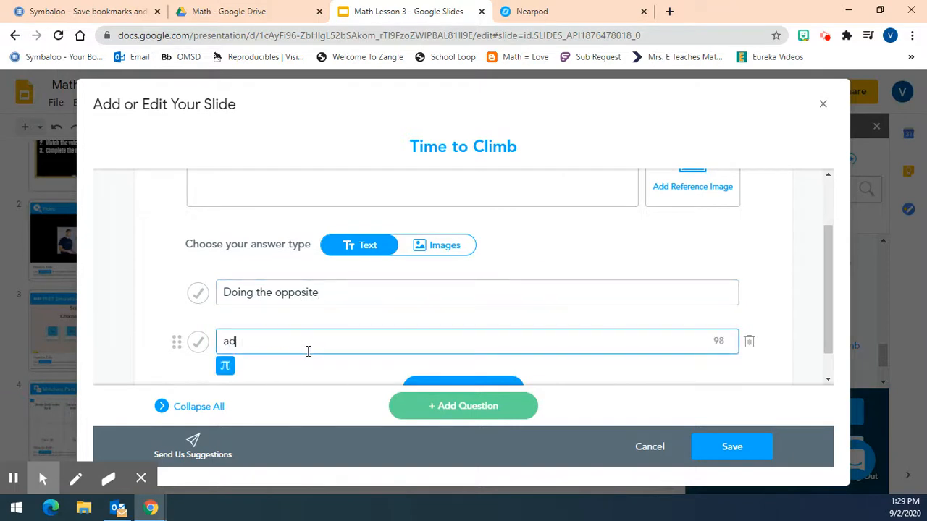
text(Adding)
scroll(405, 333, down, 1)
click(444, 356)
text(Solving for)
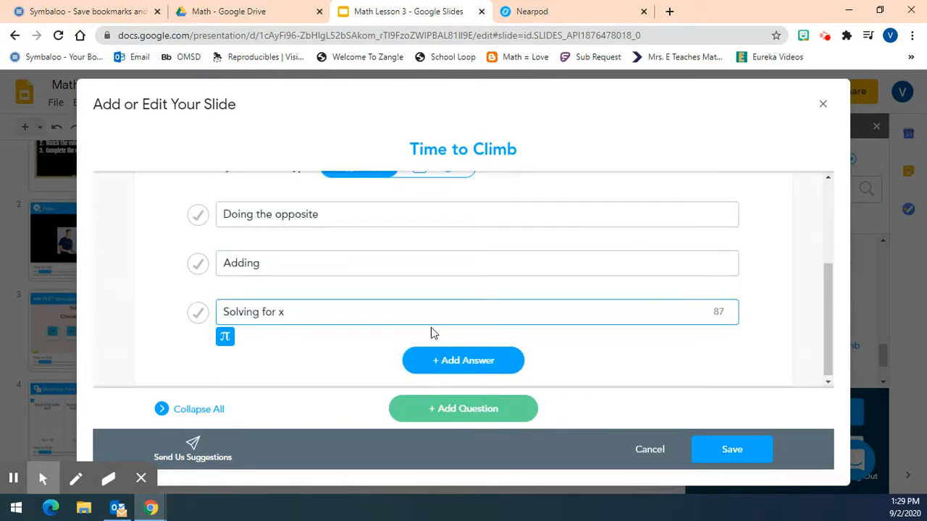
text( x)
Mark "Doing the opposite" as the correct answer and save the Time to Climb activity
scroll(431, 332, up, 1)
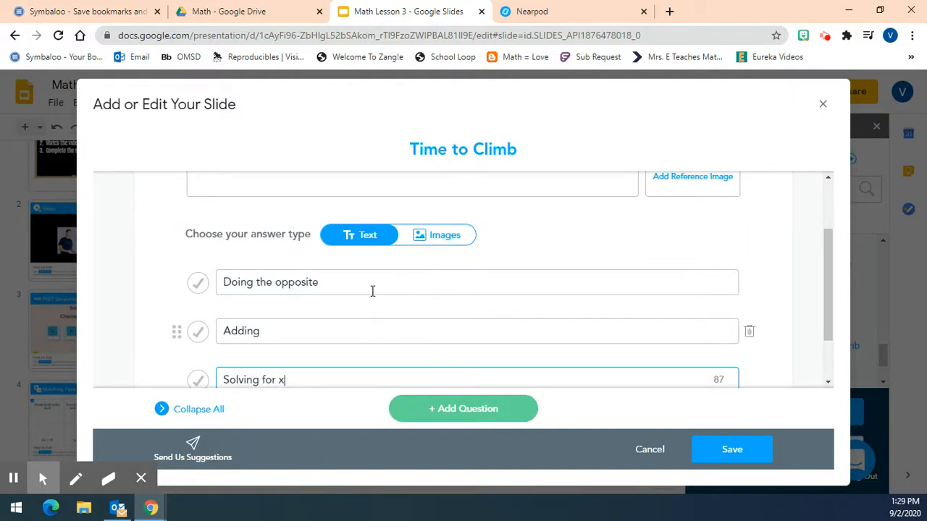
scroll(362, 261, up, 2)
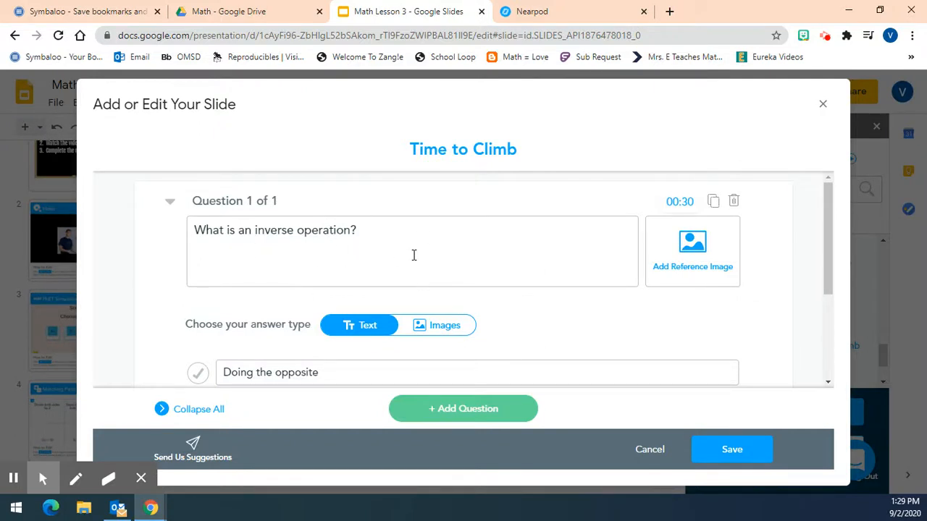
scroll(414, 293, down, 1)
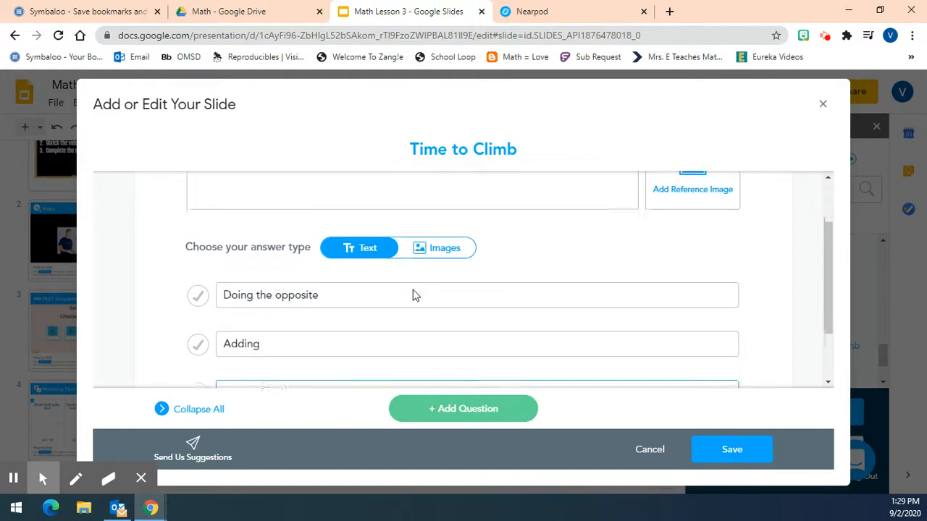
scroll(414, 295, down, 1)
click(196, 212)
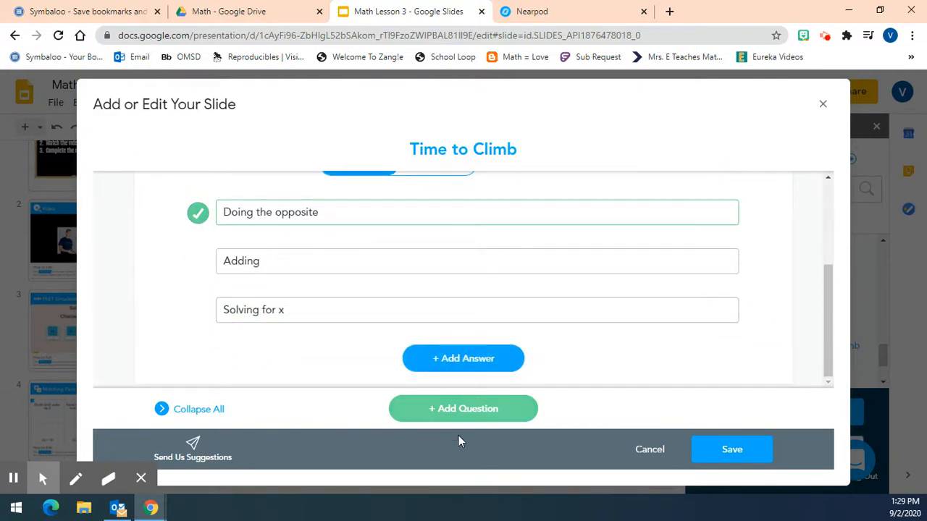
scroll(625, 360, up, 2)
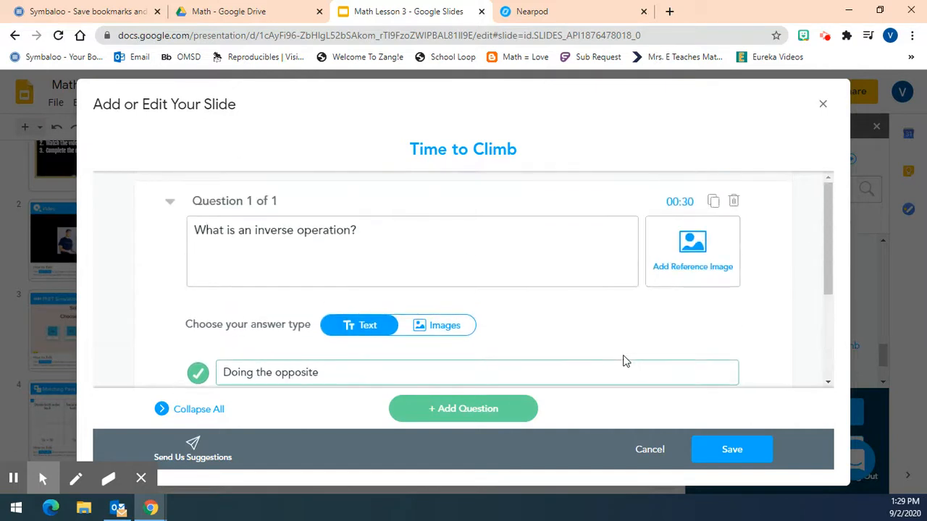
click(751, 449)
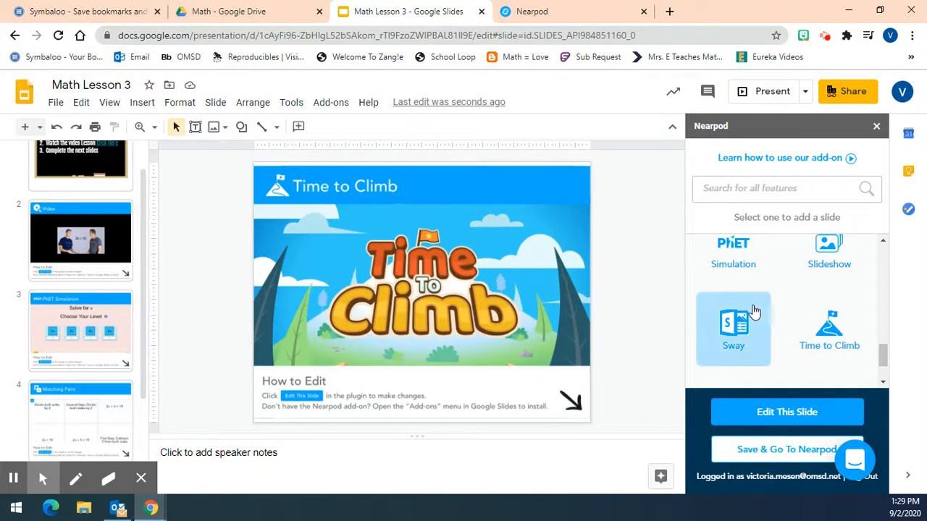
Add a Nearpod Poll slide and begin its question with "Rate your comfort level with this lesson"
scroll(789, 344, up, 3)
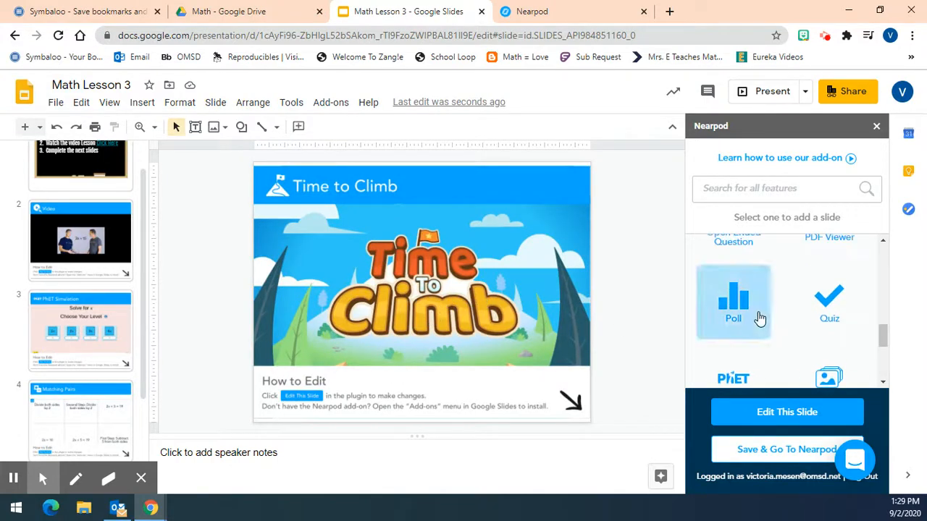
click(745, 309)
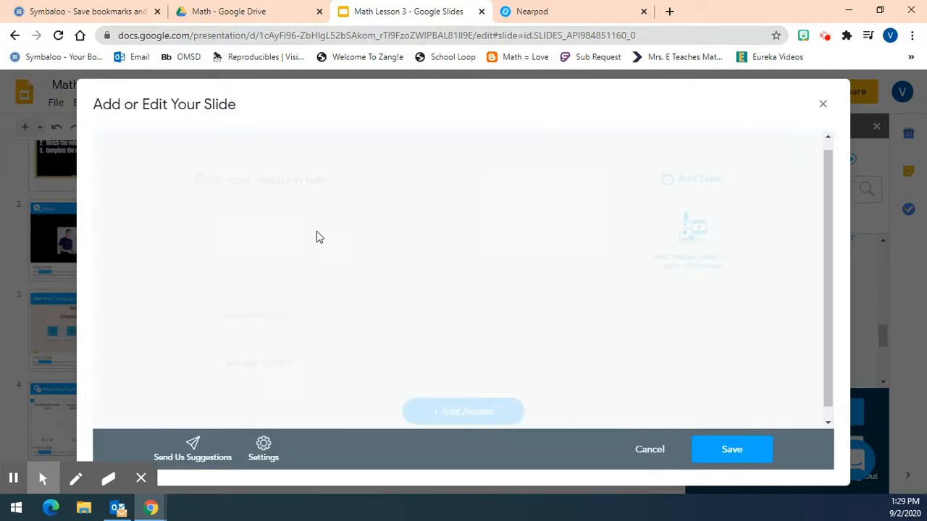
click(323, 204)
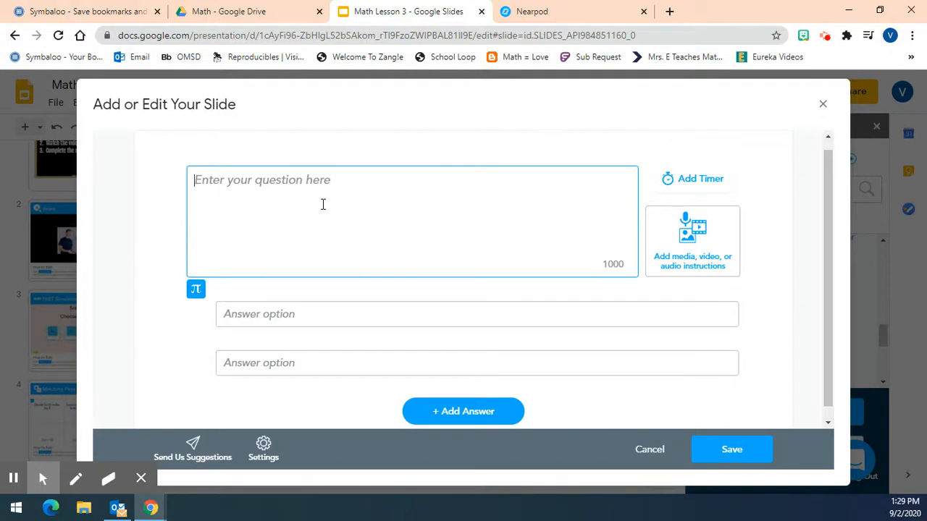
text(Rat)
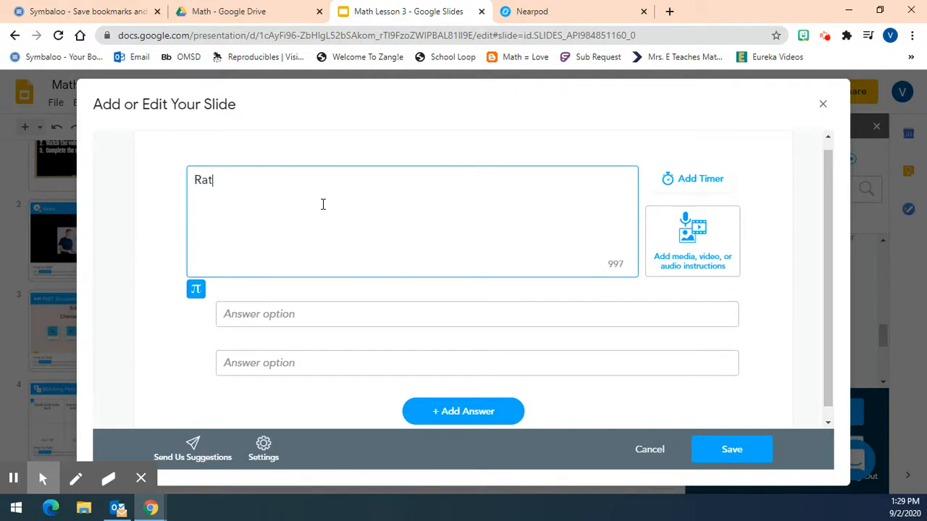
text(e you r comfort level with this lesson)
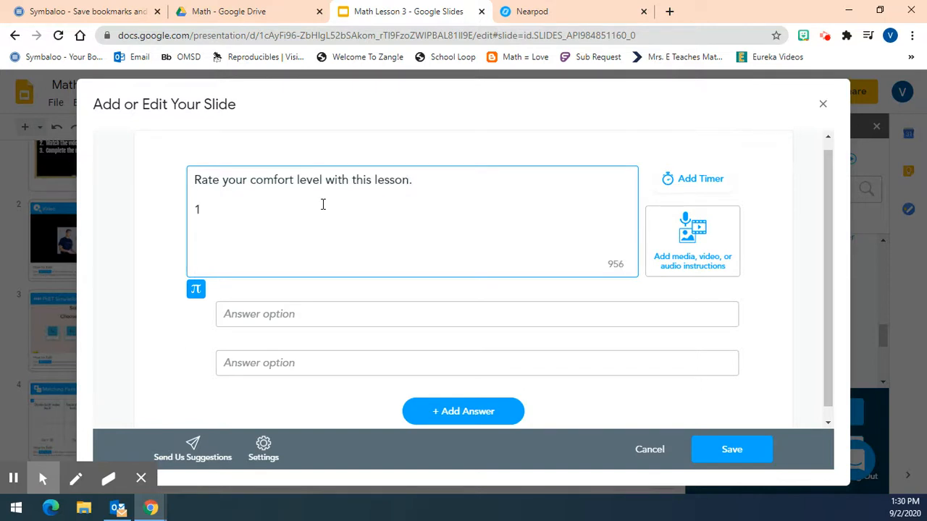
Add the scale to the poll question: "1-I'm confused", "2-I'm starting to understand", "3-I get it but need more practice", "4-I can teach someone else"
text(.  1-I'm confuse)
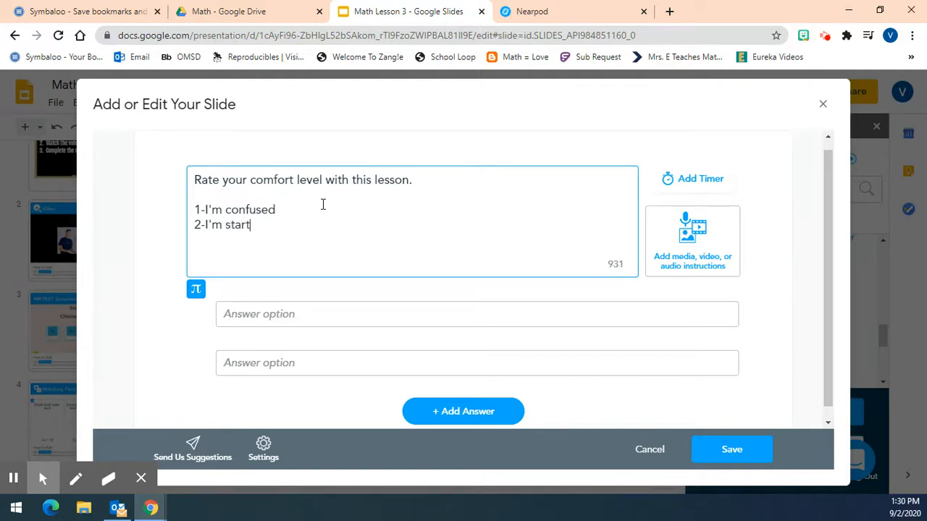
text(ng to unders)
text(tand)
text(3-I get)
text( it but )
text(nee)
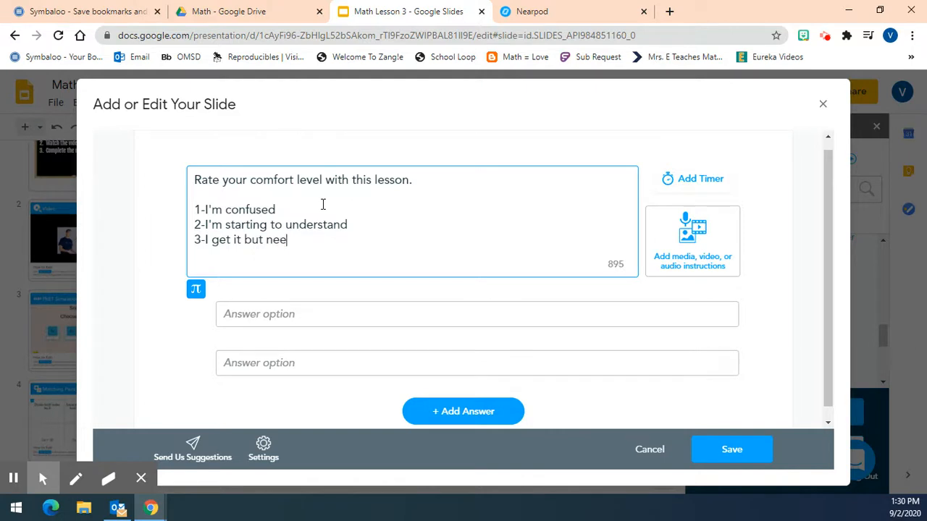
text(d more practice )
text(4-I can teach)
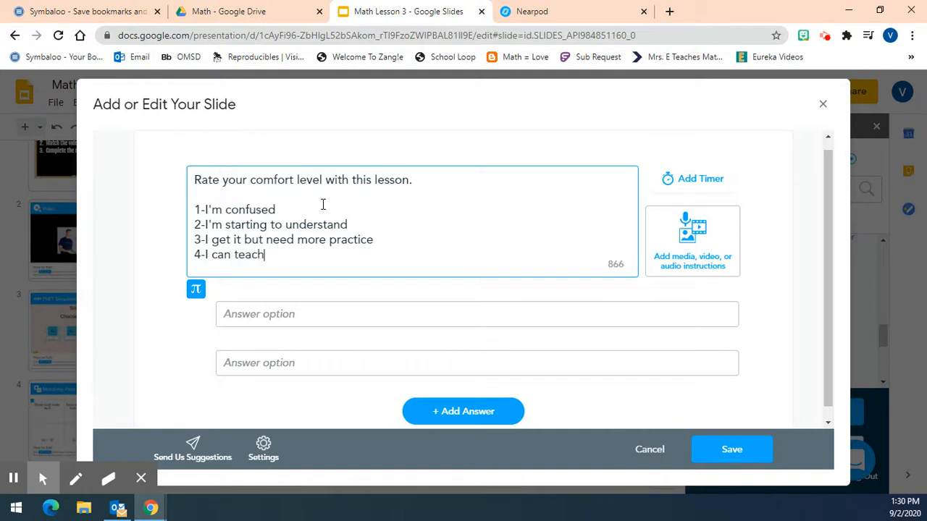
text( someone else)
Fill in four poll answer options, 1, 2, 3 and 4, and save the poll slide
click(325, 313)
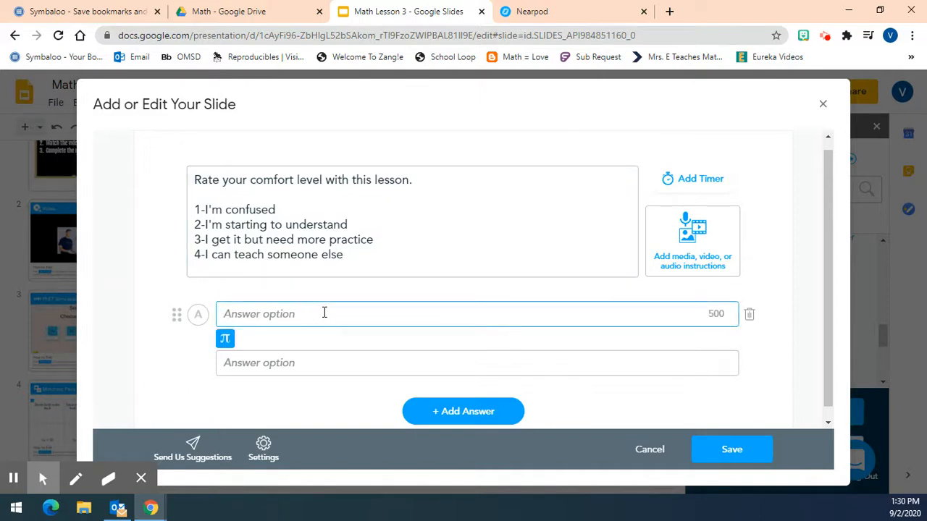
text(1)
click(297, 365)
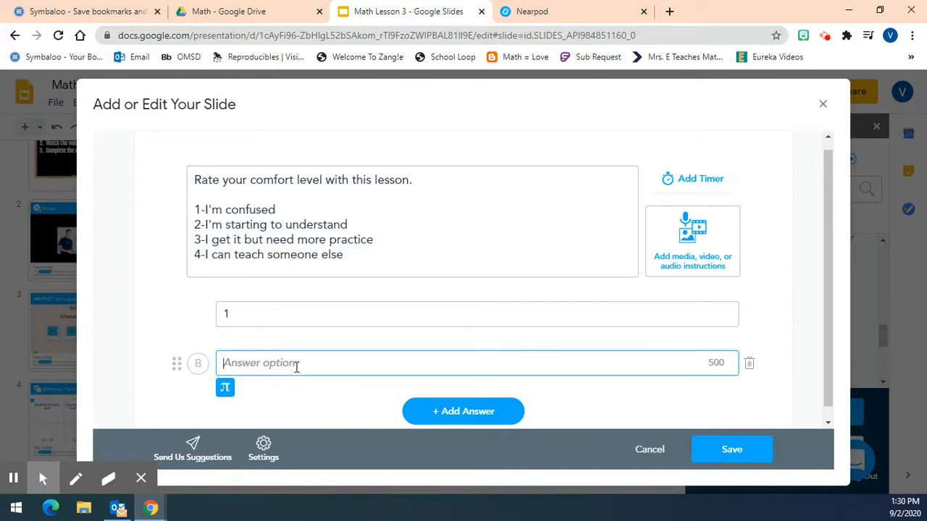
text(2)
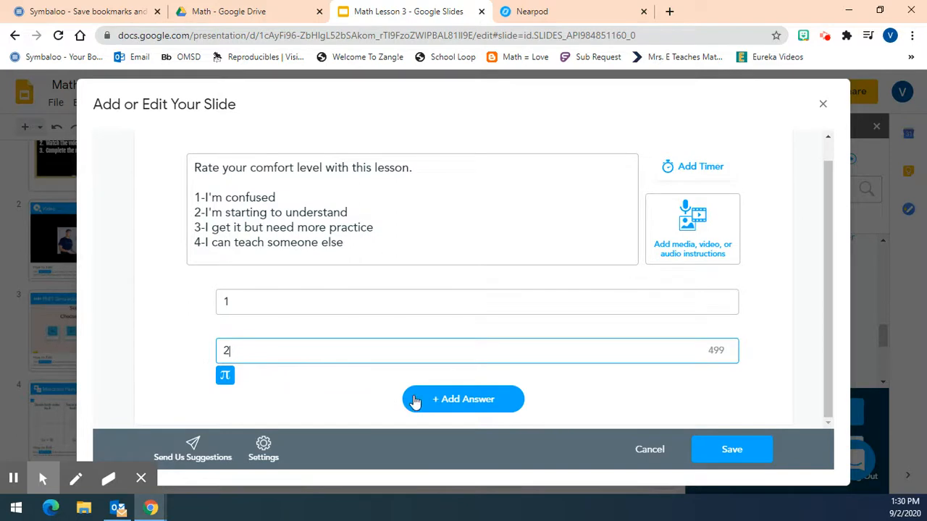
click(417, 402)
click(281, 354)
text(3)
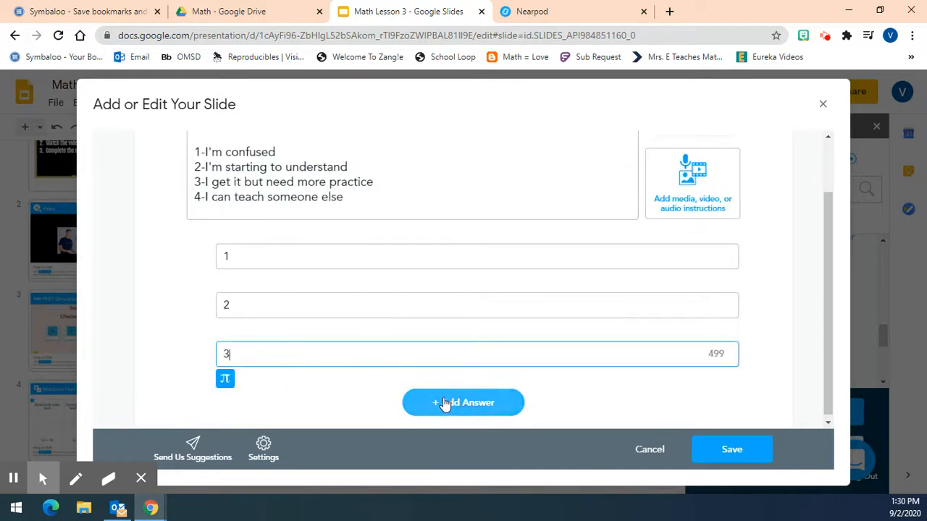
click(424, 400)
click(283, 354)
text(4)
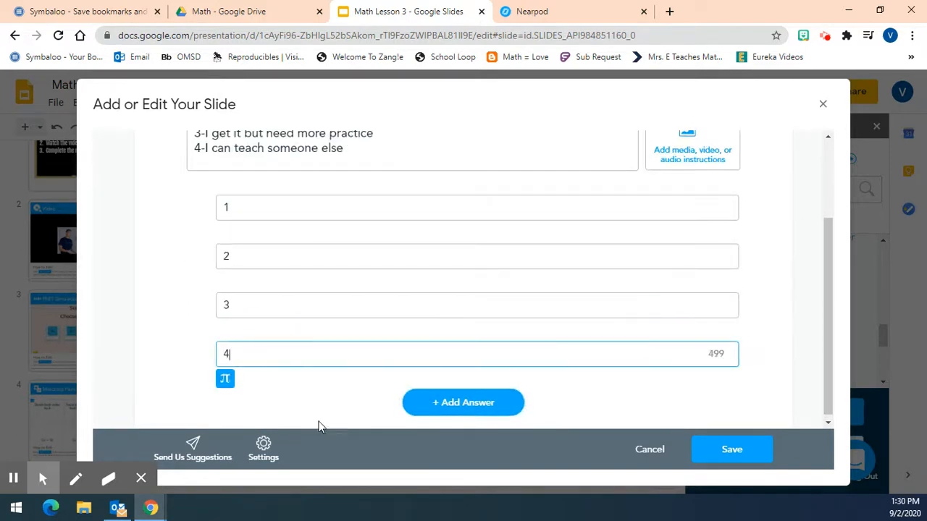
click(743, 452)
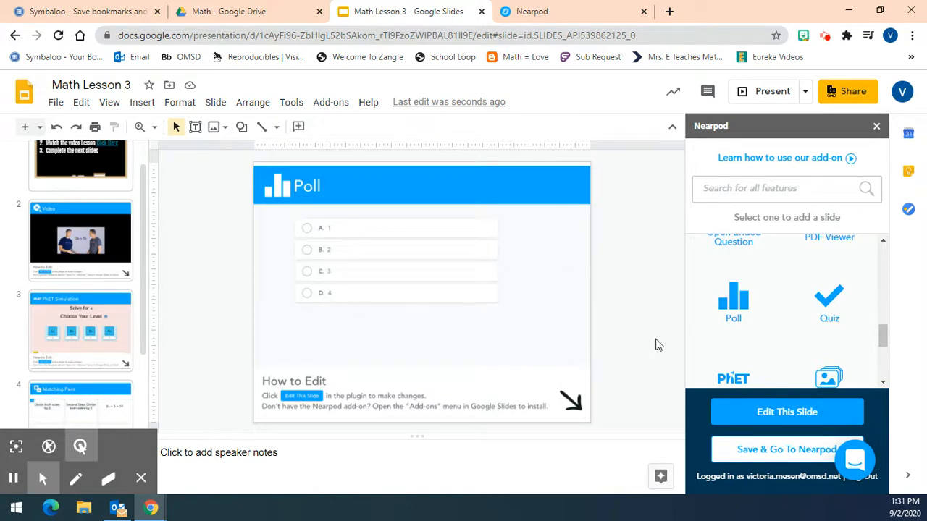
Save the slides to the Nearpod library and grant Nearpod access with the teacher's Google account
click(760, 450)
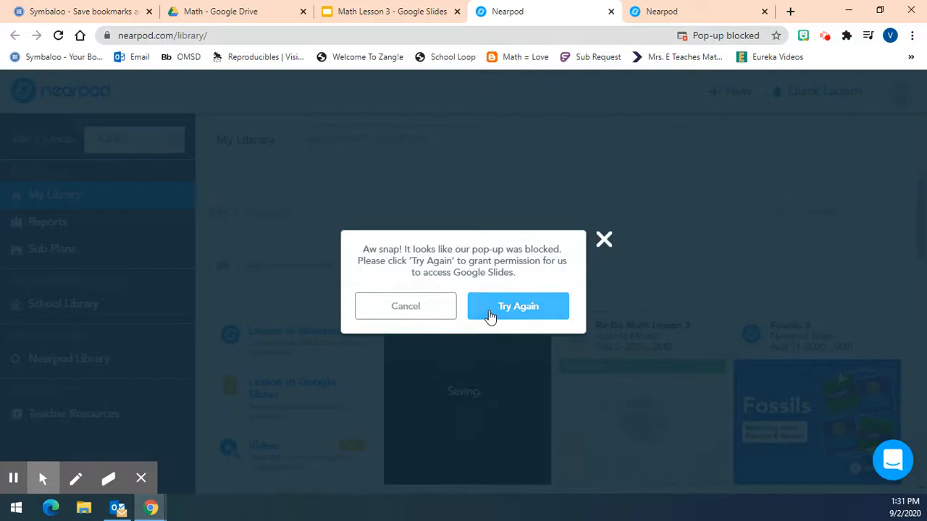
click(491, 316)
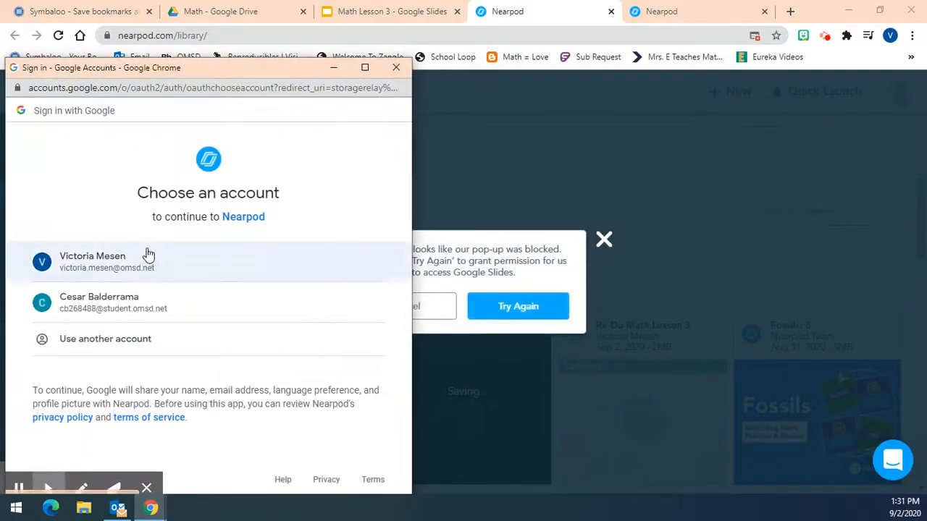
click(145, 250)
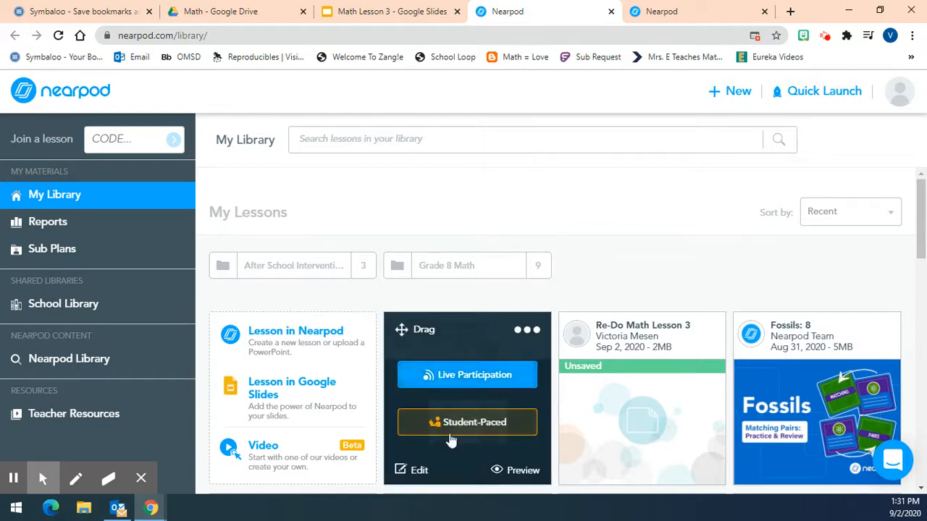
Preview the saved Math Lesson 3 and jump to the multiple choice question in the slide 2 video
click(525, 471)
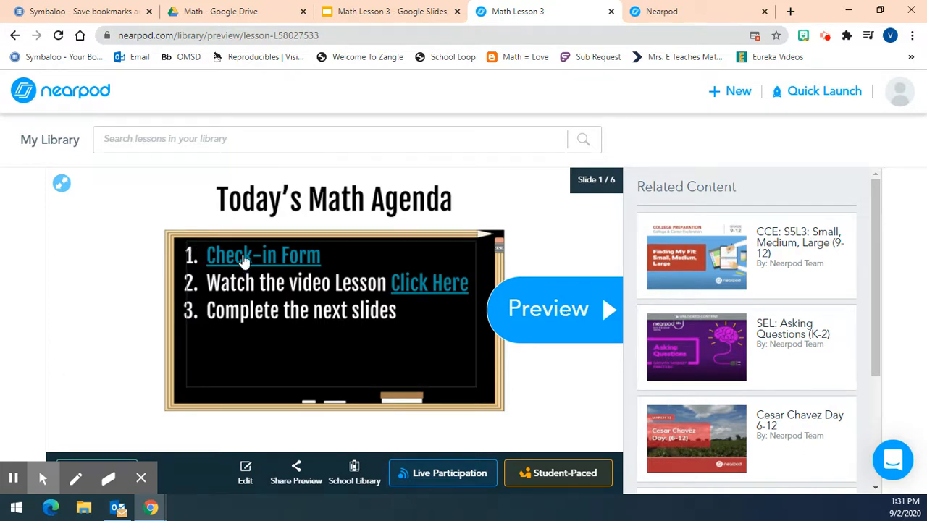
click(562, 311)
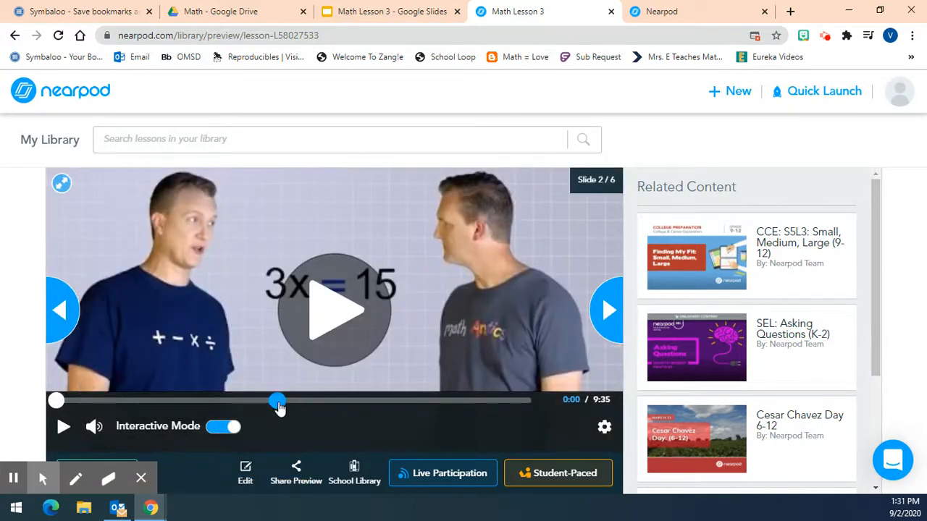
click(276, 400)
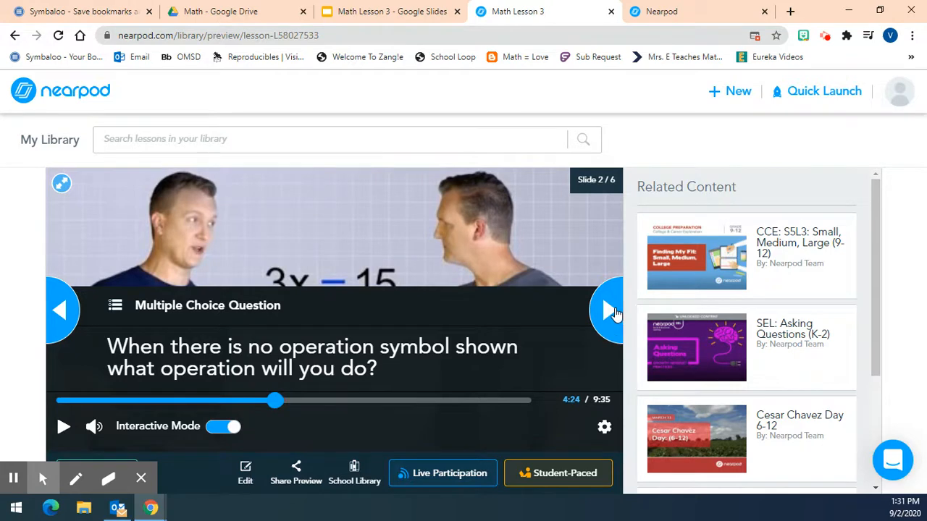
Preview level 2 of the PhET simulation on slide 3 and move on to the Matching Pairs activity
click(611, 312)
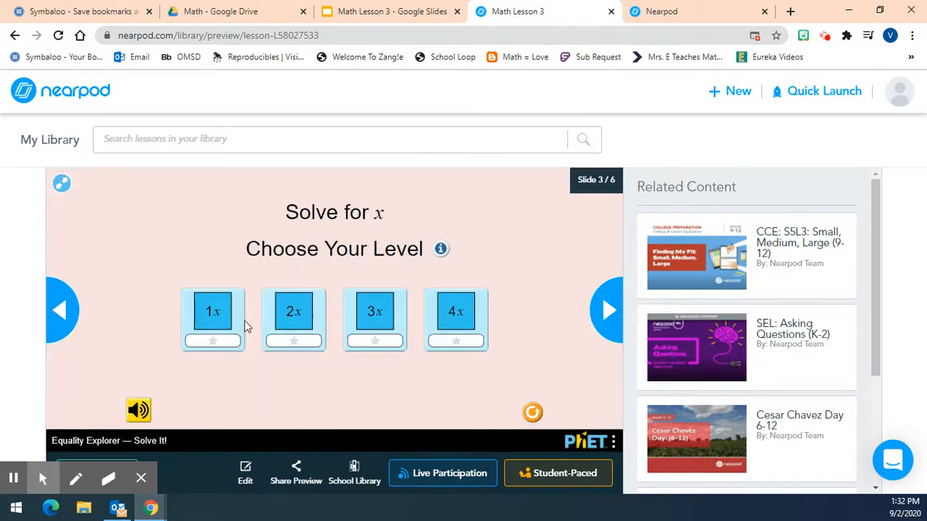
click(293, 316)
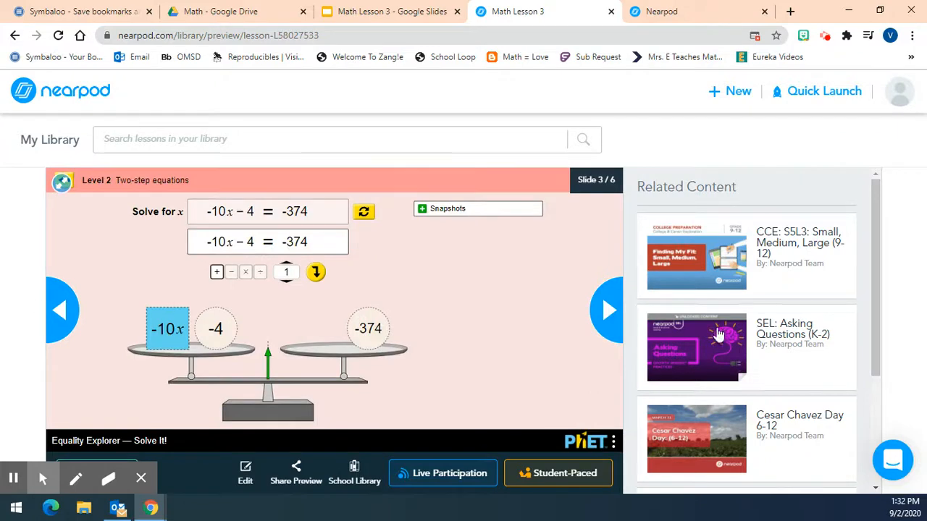
click(607, 312)
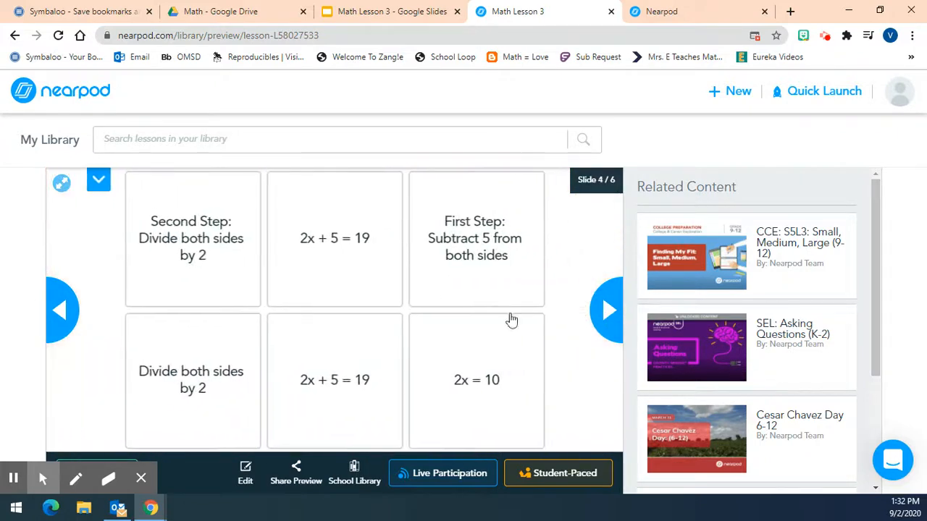
Try out the Matching Pairs activity on slide 4, pairing several cards and matching 2x + 5 = 19 with Second Step: Divide both sides by 2
click(206, 391)
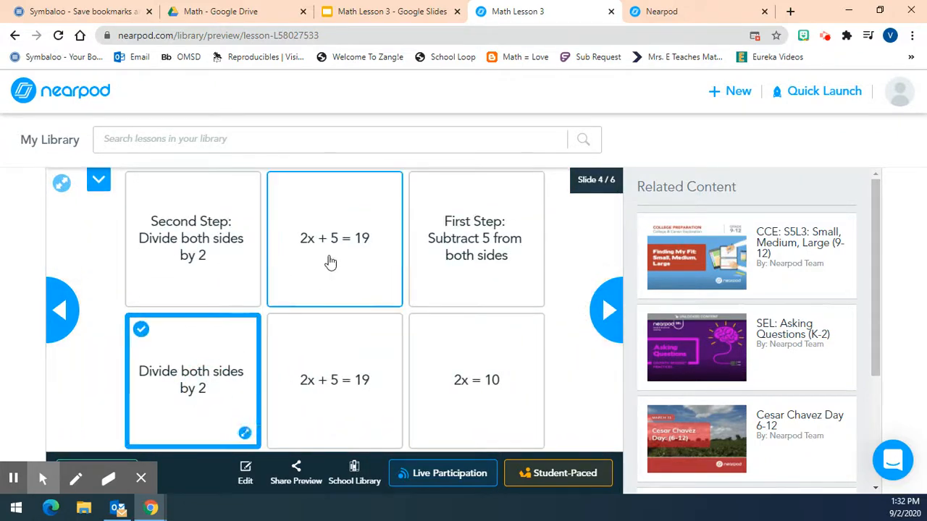
click(327, 263)
click(493, 260)
click(456, 350)
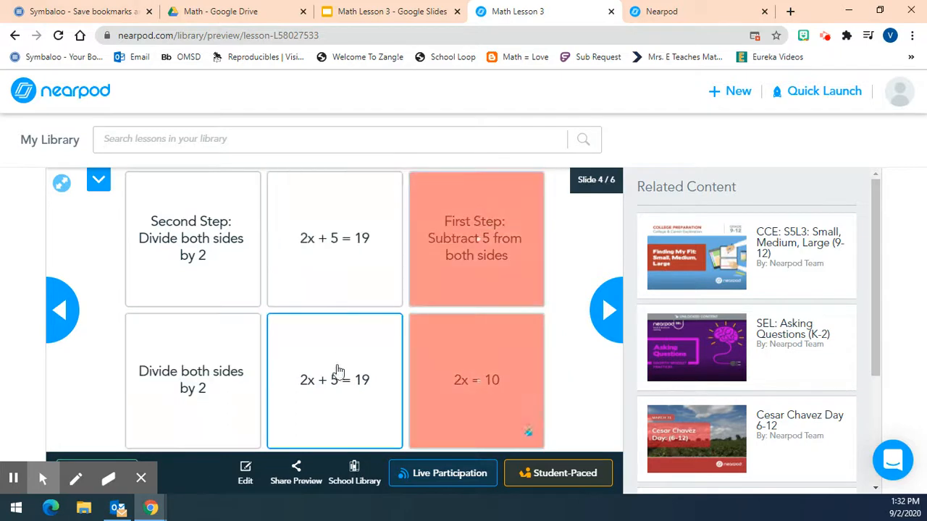
click(357, 379)
click(454, 281)
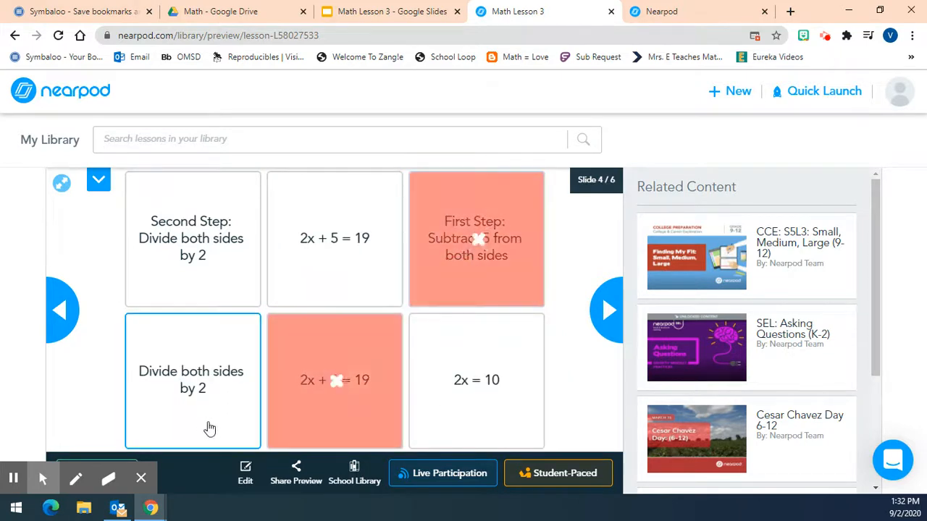
click(386, 428)
click(208, 227)
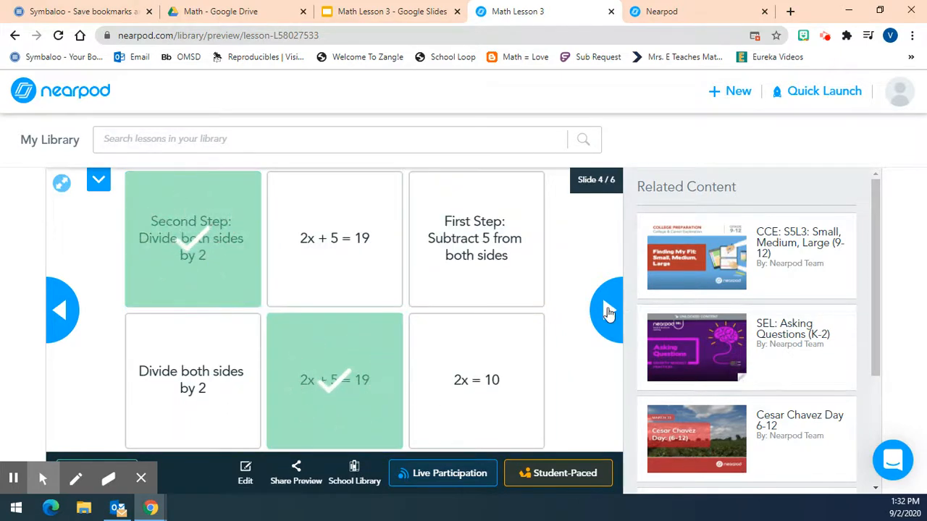
Answer the Time to Climb question on slide 5 with Doing the opposite and move on to the poll slide
click(607, 310)
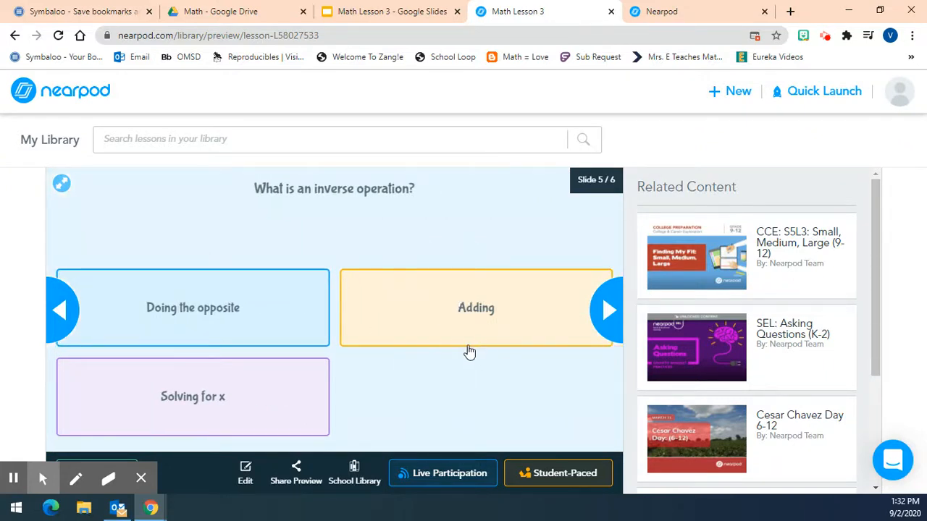
click(263, 313)
click(191, 294)
click(604, 309)
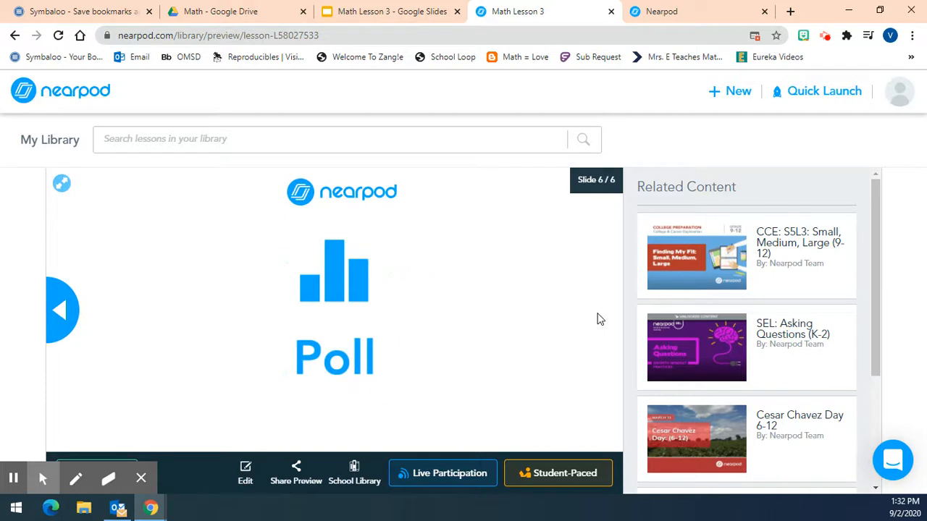
Choose answer C, 3, in the poll preview on slide 6
scroll(178, 252, down, 1)
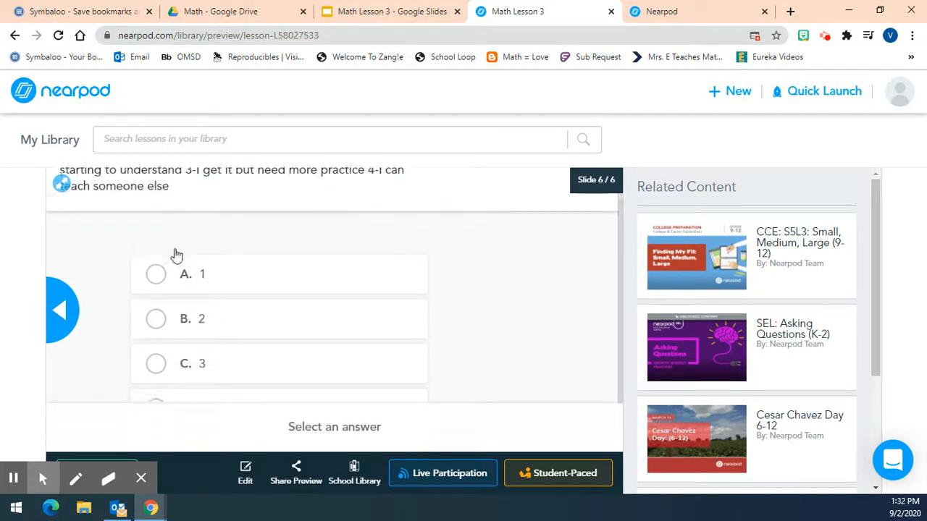
click(170, 333)
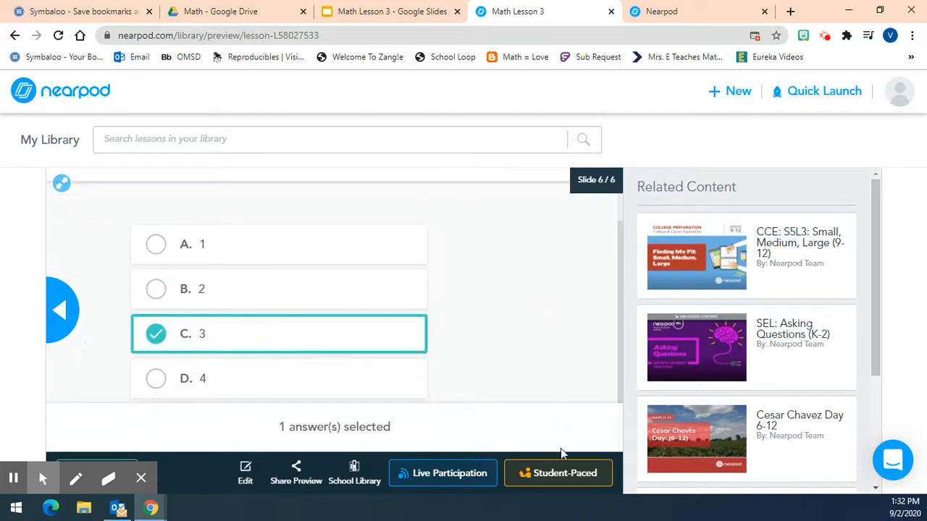
scroll(564, 315, down, 1)
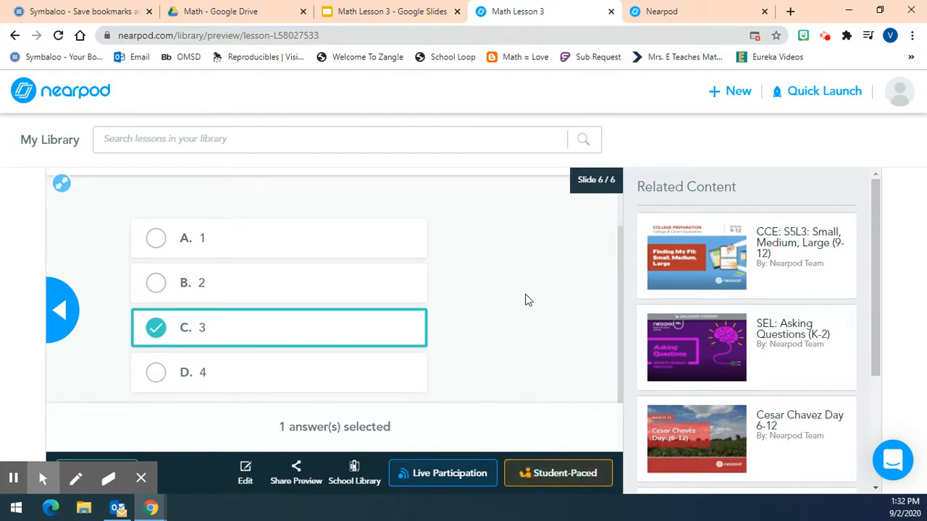
Launch Math Lesson 3 in Live Participation mode, dismiss the student join code and leave the session for My Library
click(441, 474)
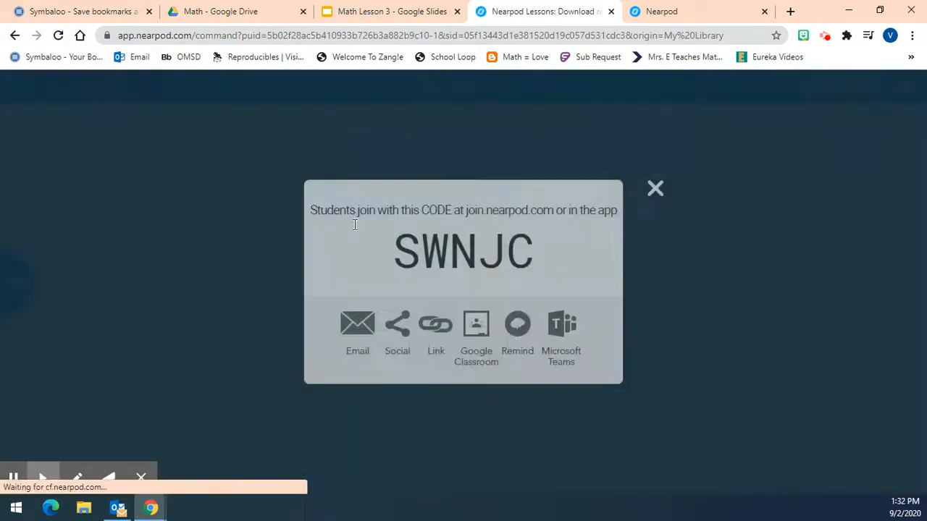
click(654, 189)
click(18, 97)
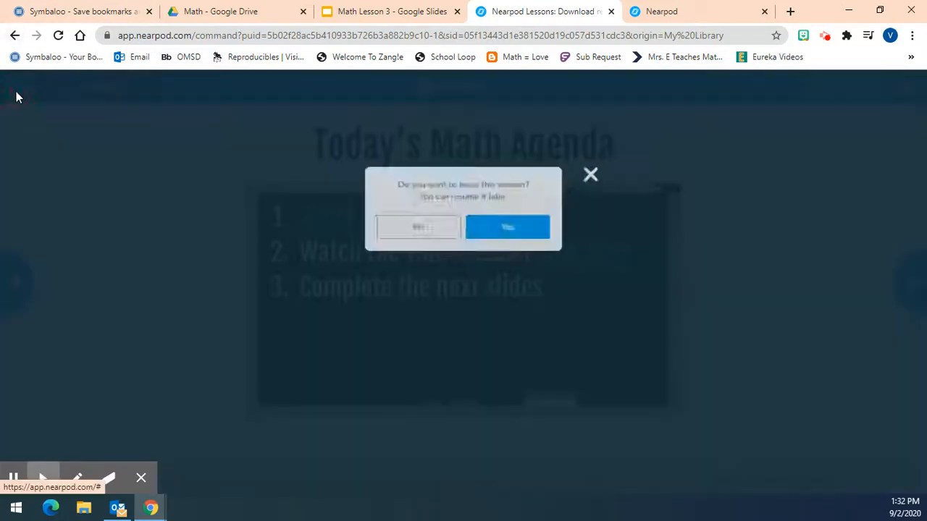
click(419, 227)
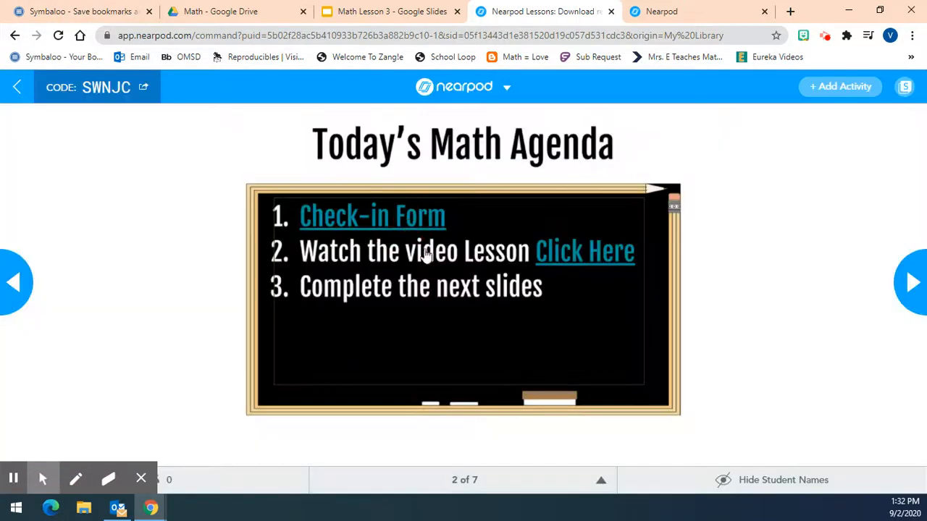
click(17, 87)
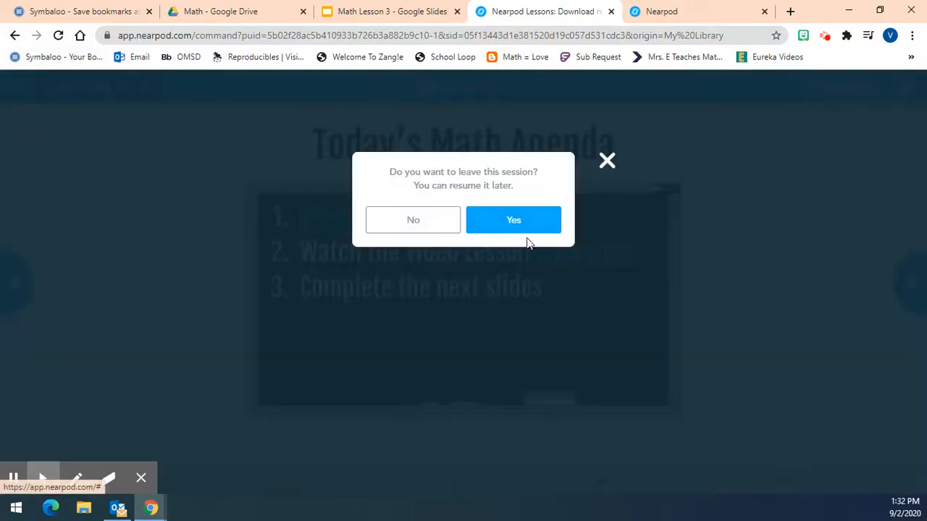
click(533, 227)
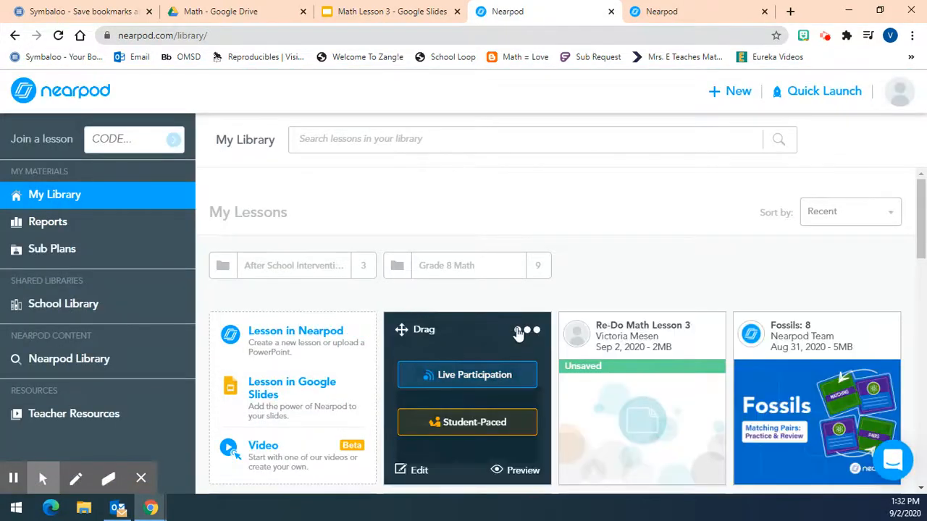
Start a Student-Paced session of Math Lesson 3 and open its Google Classroom sharing window, closing both without sharing
click(492, 426)
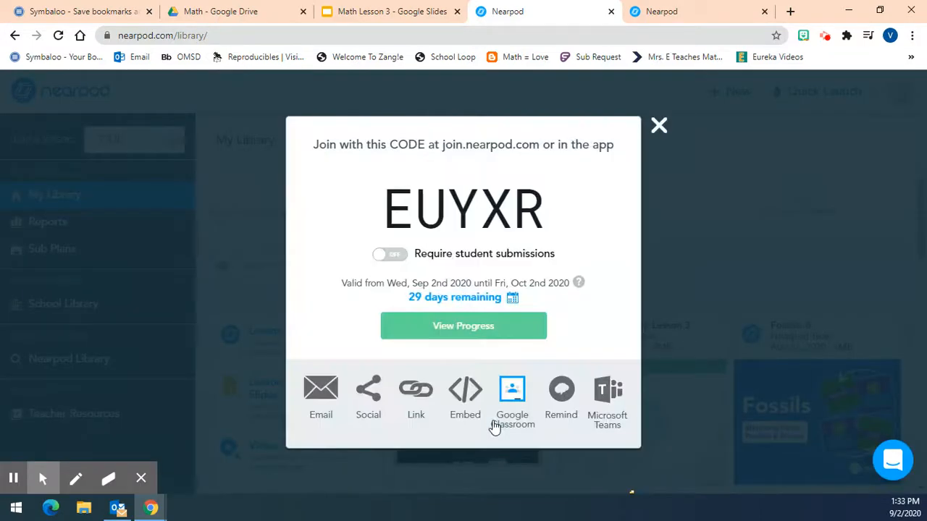
click(512, 389)
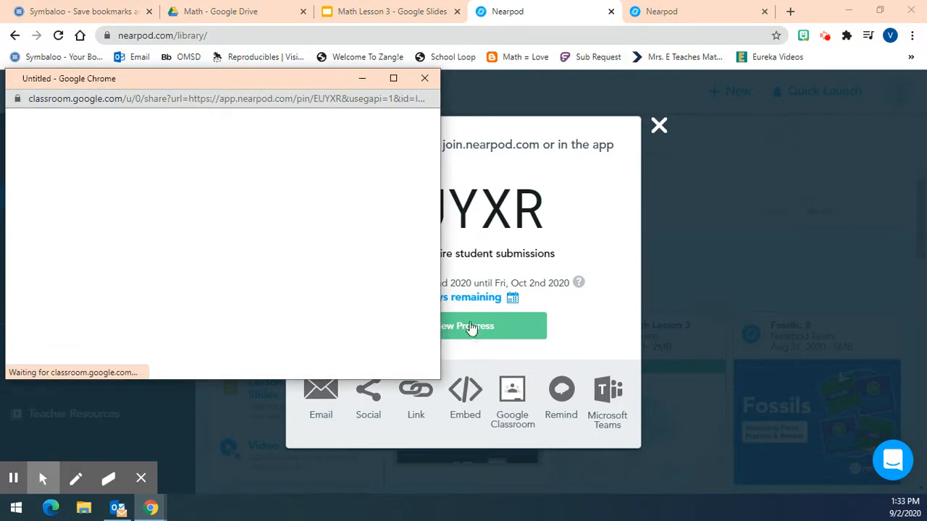
click(279, 251)
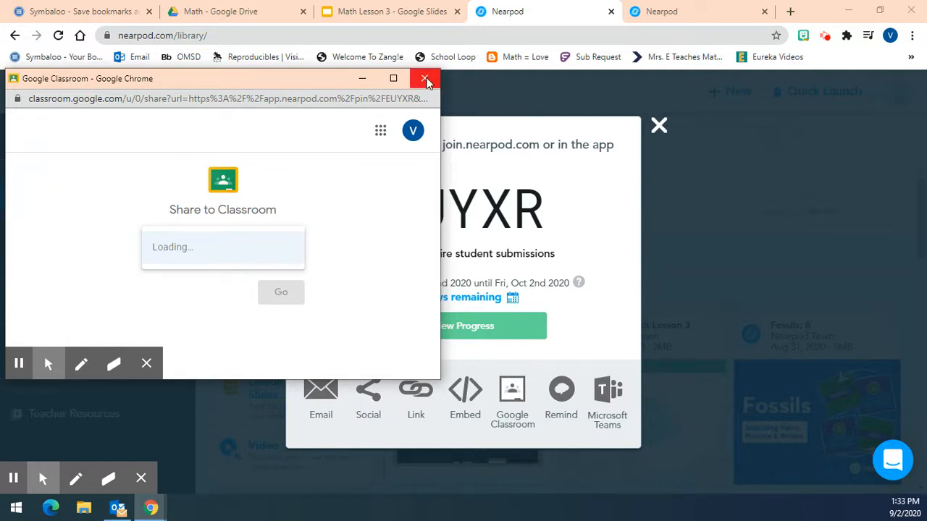
click(425, 79)
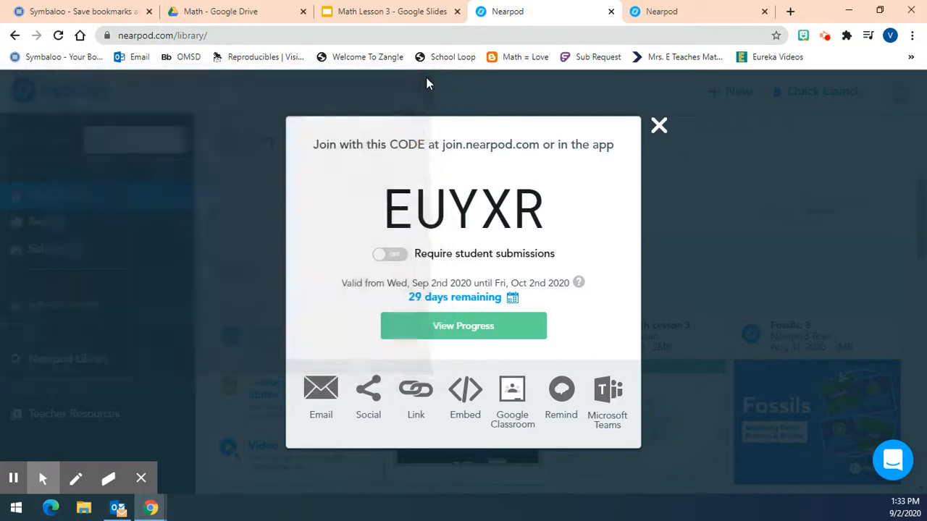
click(658, 128)
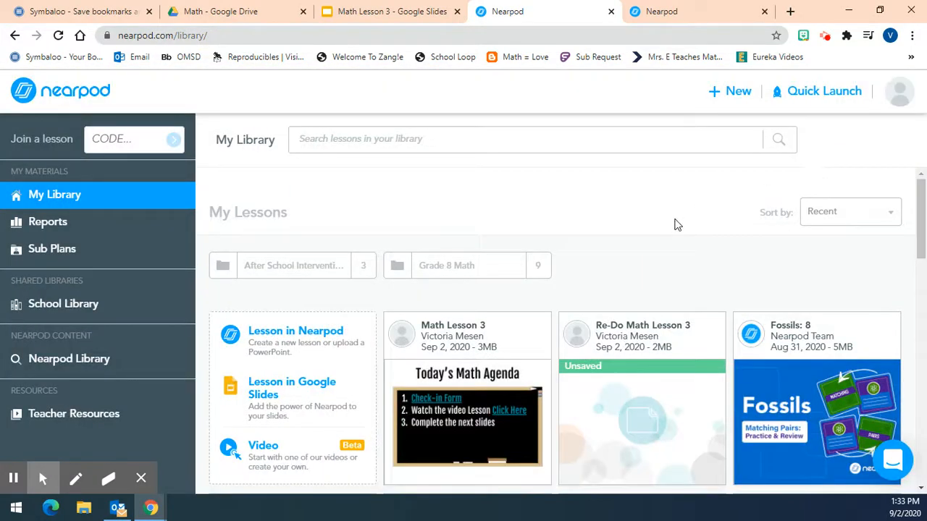
scroll(674, 225, down, 2)
scroll(674, 224, up, 2)
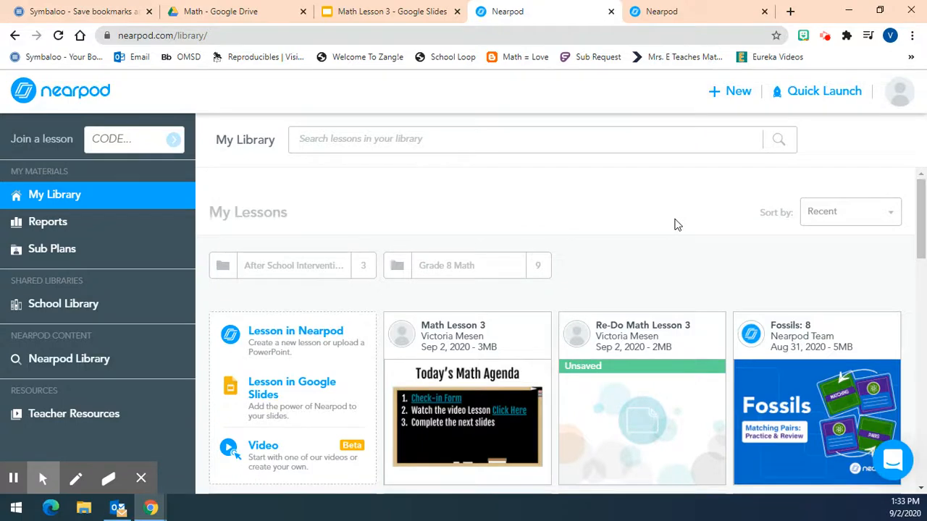